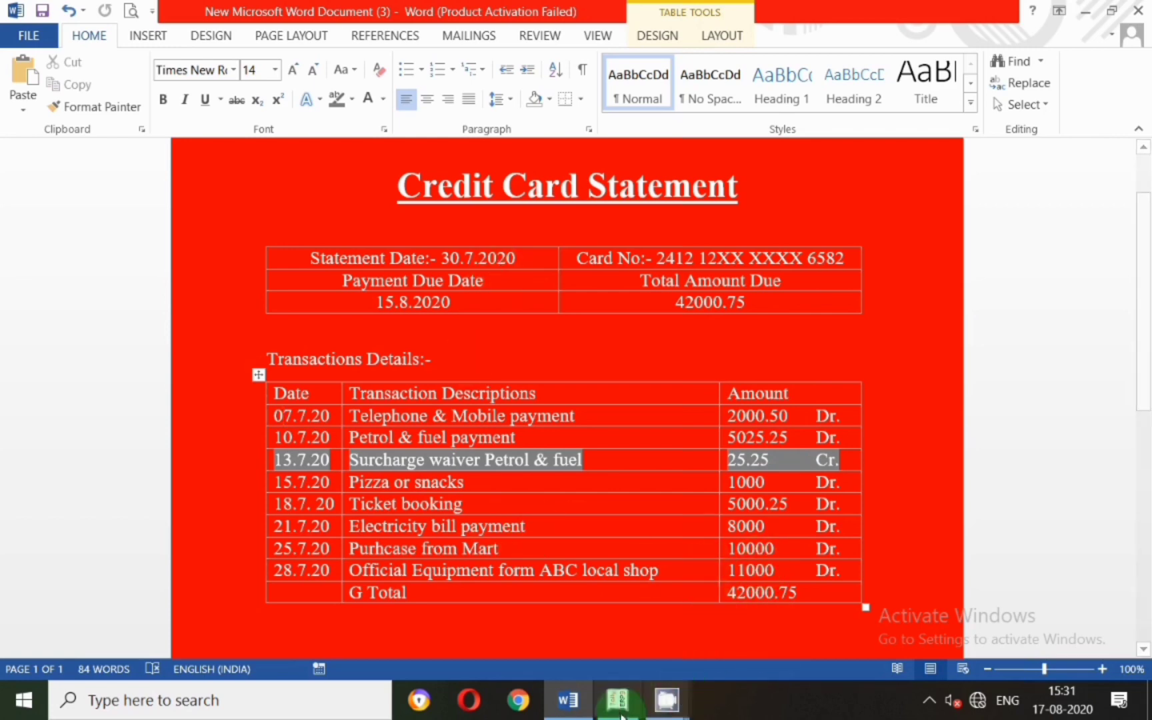
Switch to Tally.ERP 9 and open the creation form for a single ledger.
left_click(666, 700)
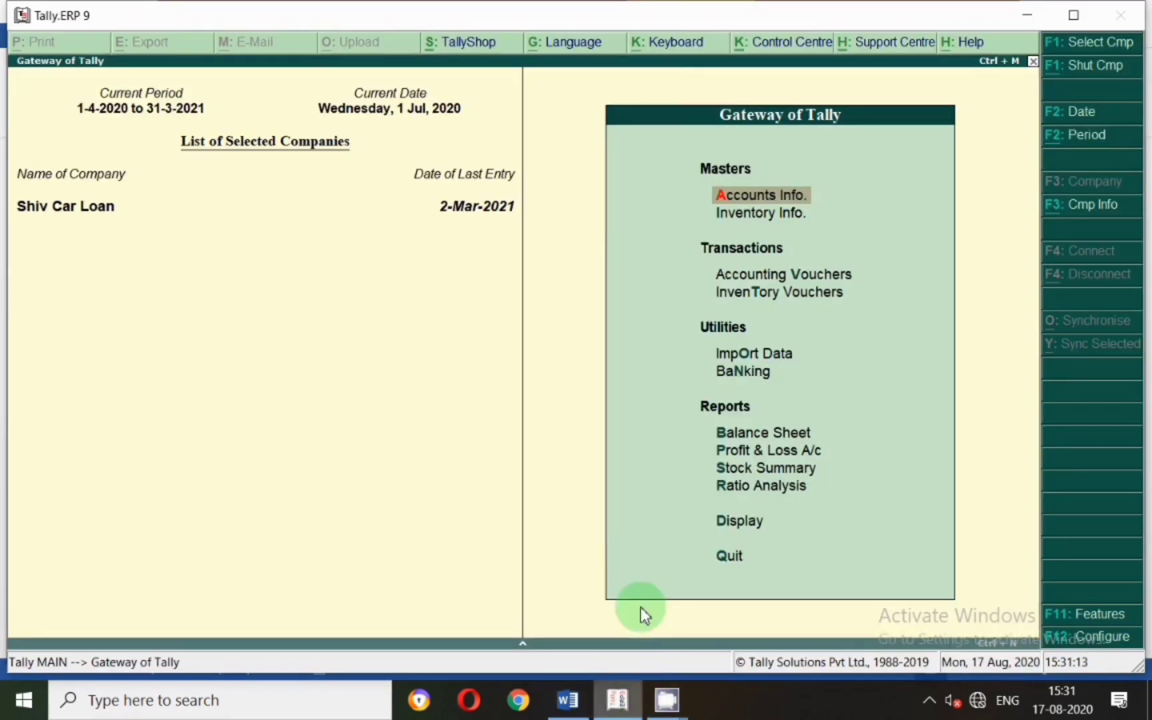
left_click(761, 195)
key("Down")
key("Return")
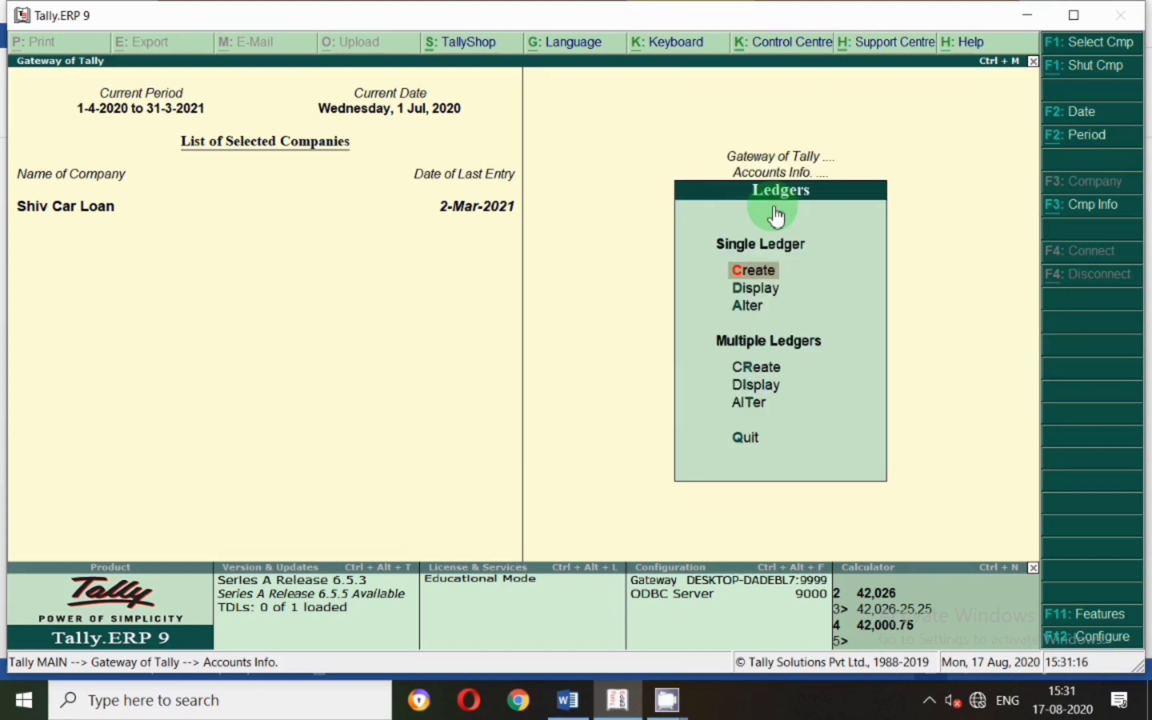
key("Return")
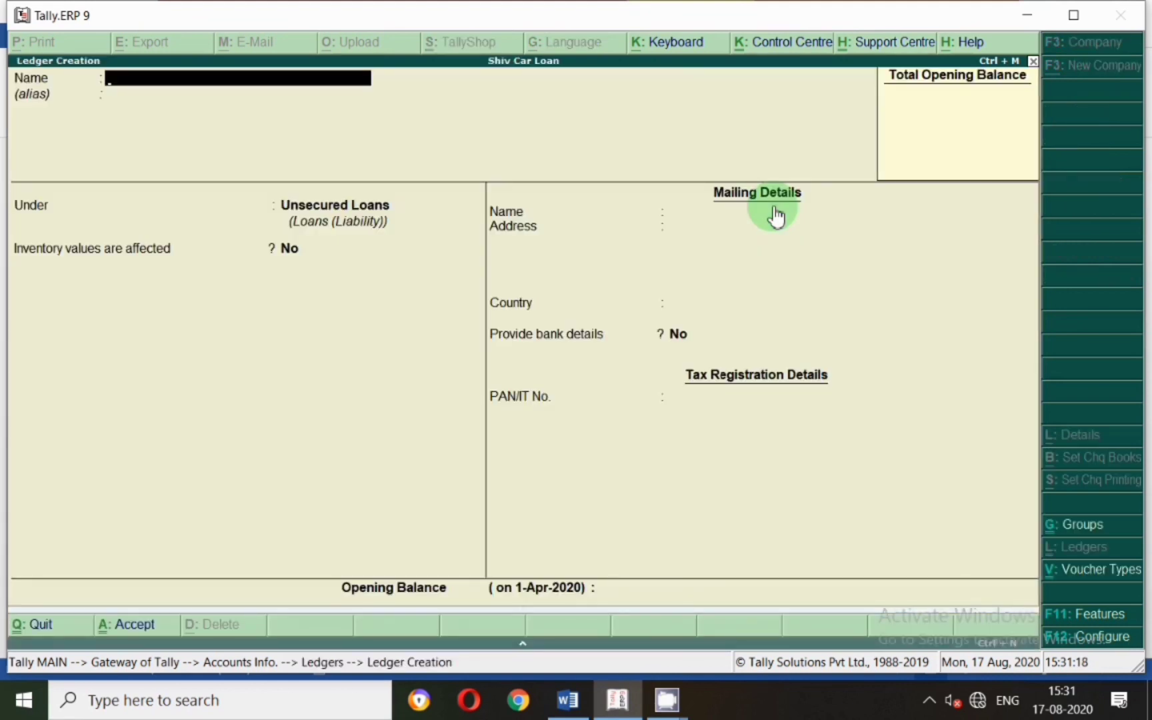
Name the new ledger "XYZ Credit Card No." followed by the masked card number, leaving the alias empty.
type("XYZ Card No")
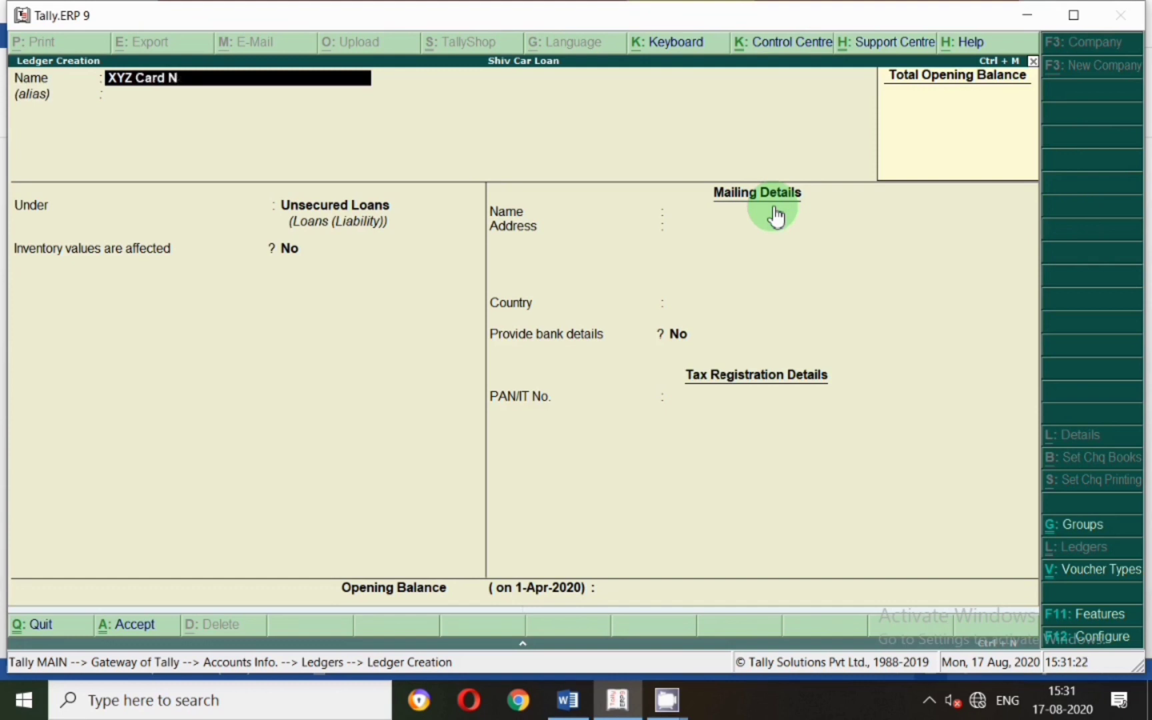
key("BackSpace")
key("BackSpace")
key("BackSpace")
key("BackSpace")
key("BackSpace")
type("credit CAR")
key("BackSpace")
key("BackSpace")
type("ard No.125")
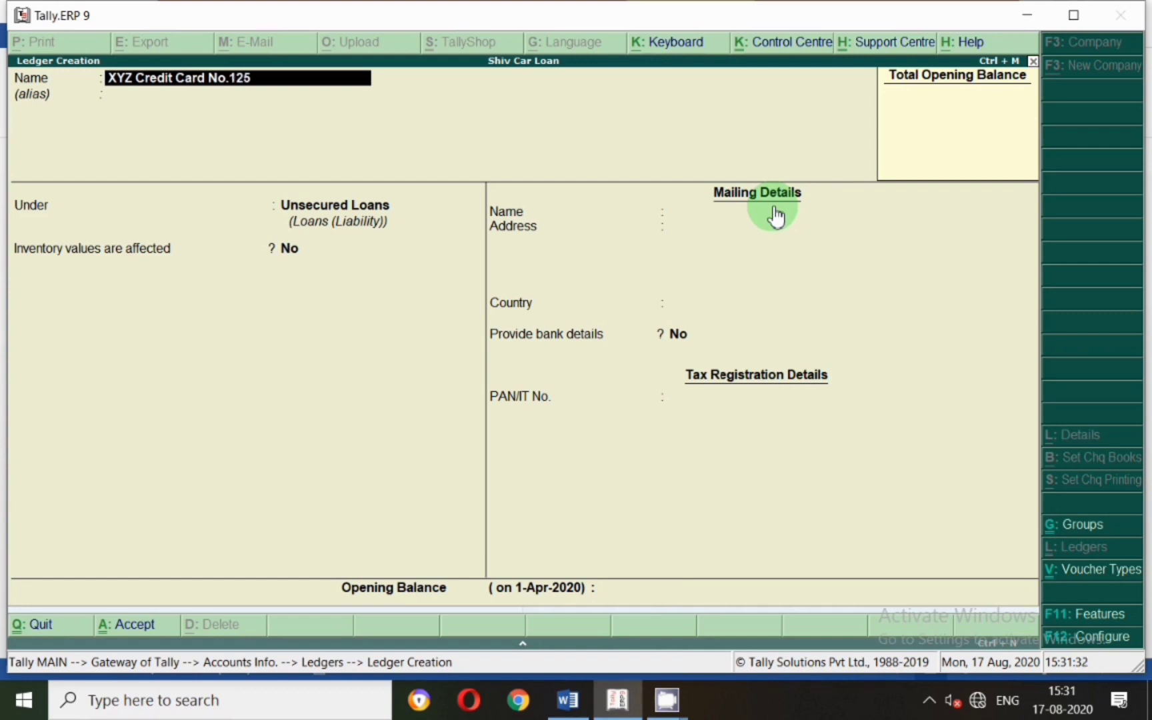
type("4XXXXXXXXX")
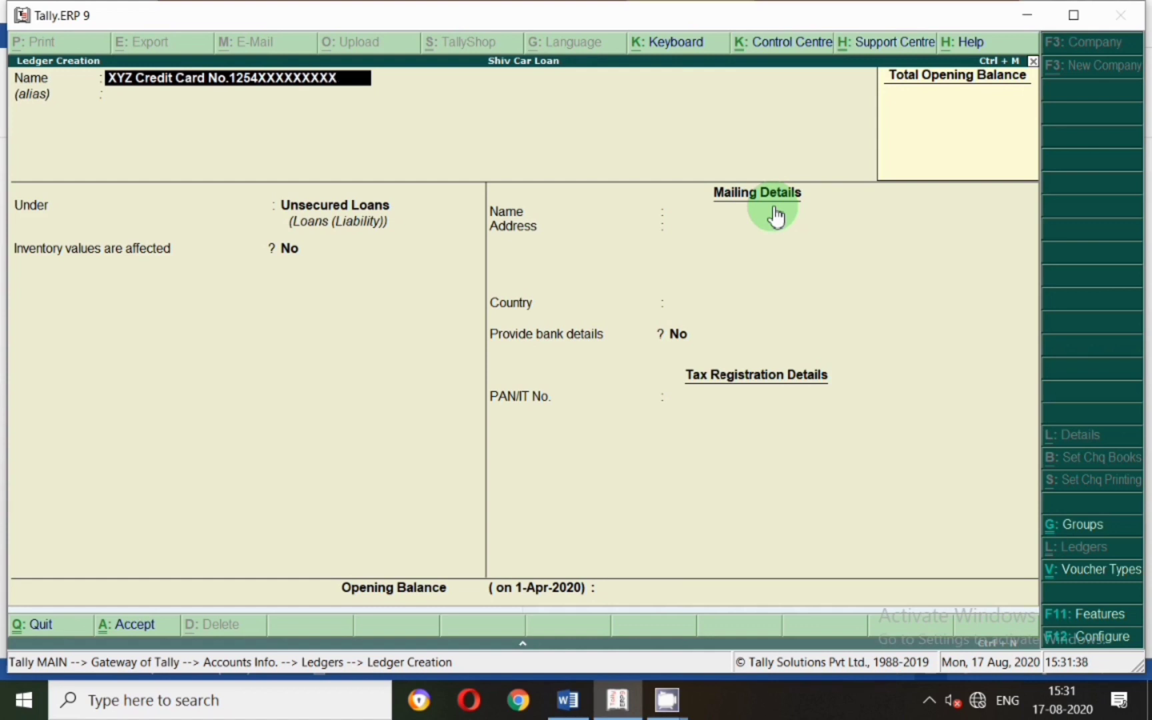
type("X12")
key("Return")
key("Return")
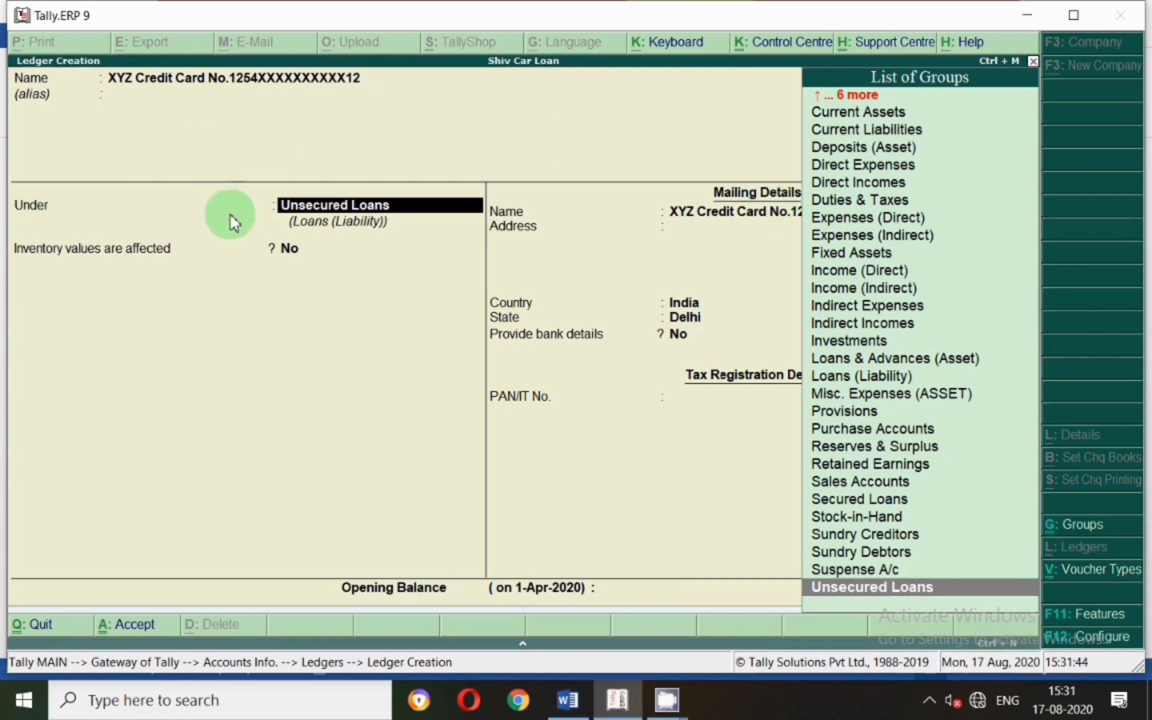
Group the credit card ledger under Unsecured Loans, save it with the default mailing details and return to the Gateway of Tally.
key("Return")
key("Return")
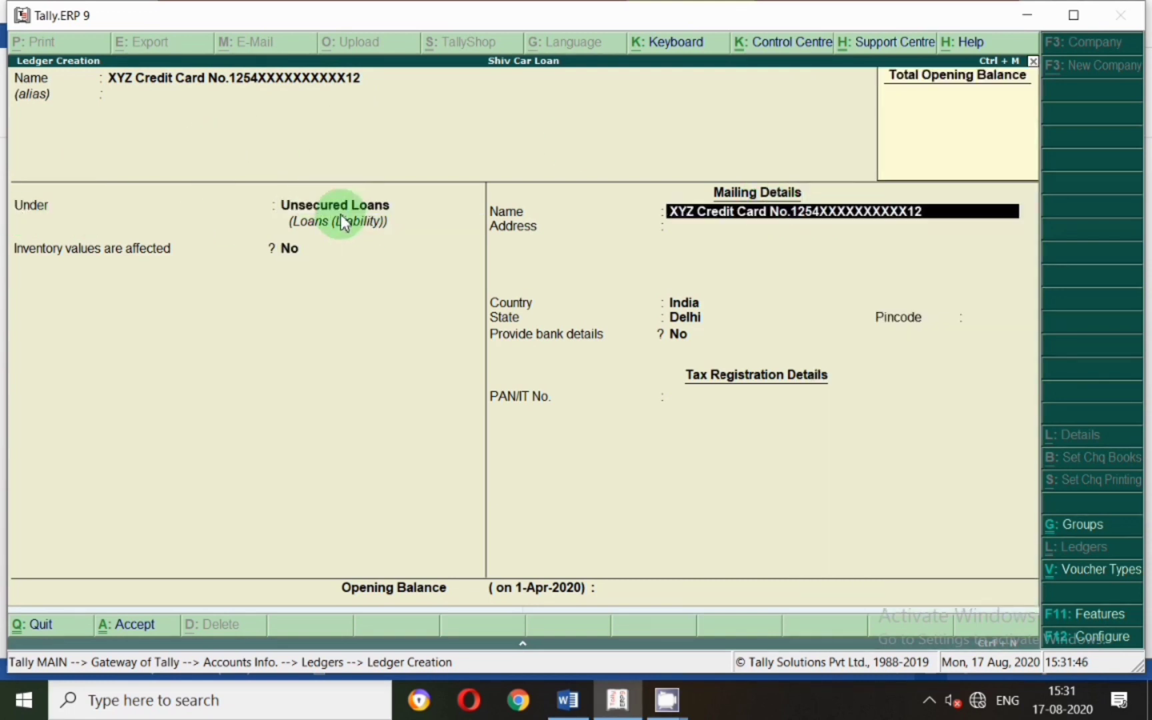
key("Return")
key("Return")
key("Return")
key("Return")
key("Return")
key("Return")
key("Return")
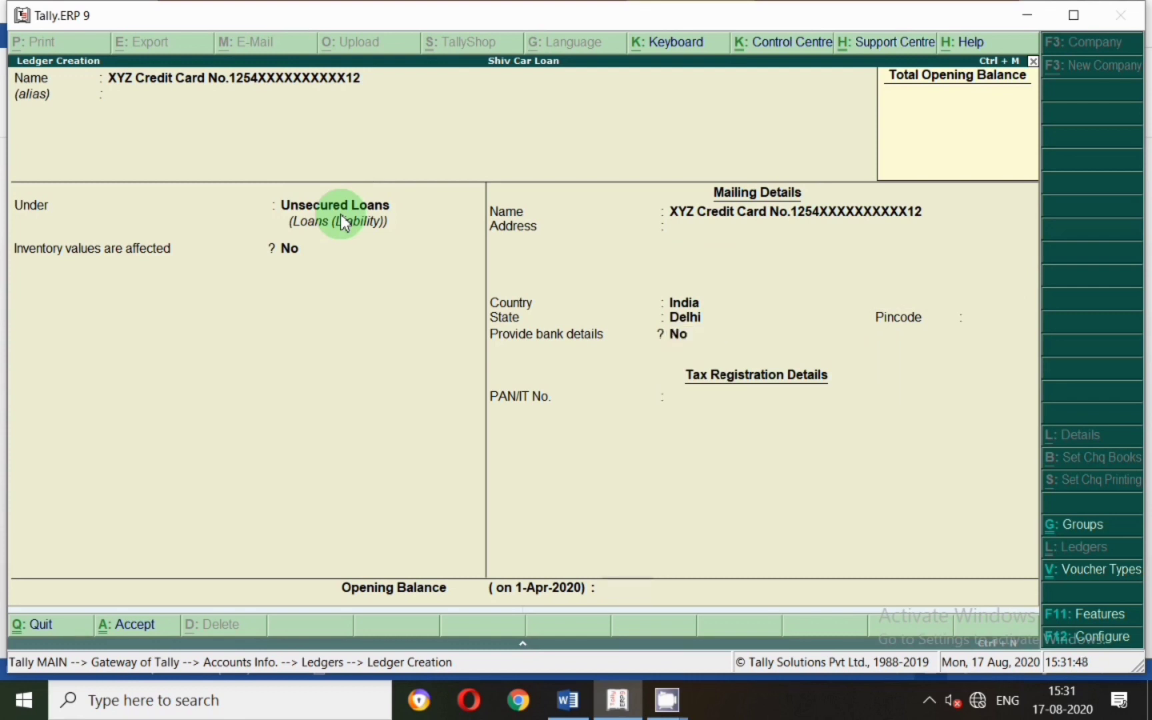
key("Escape")
key("Escape")
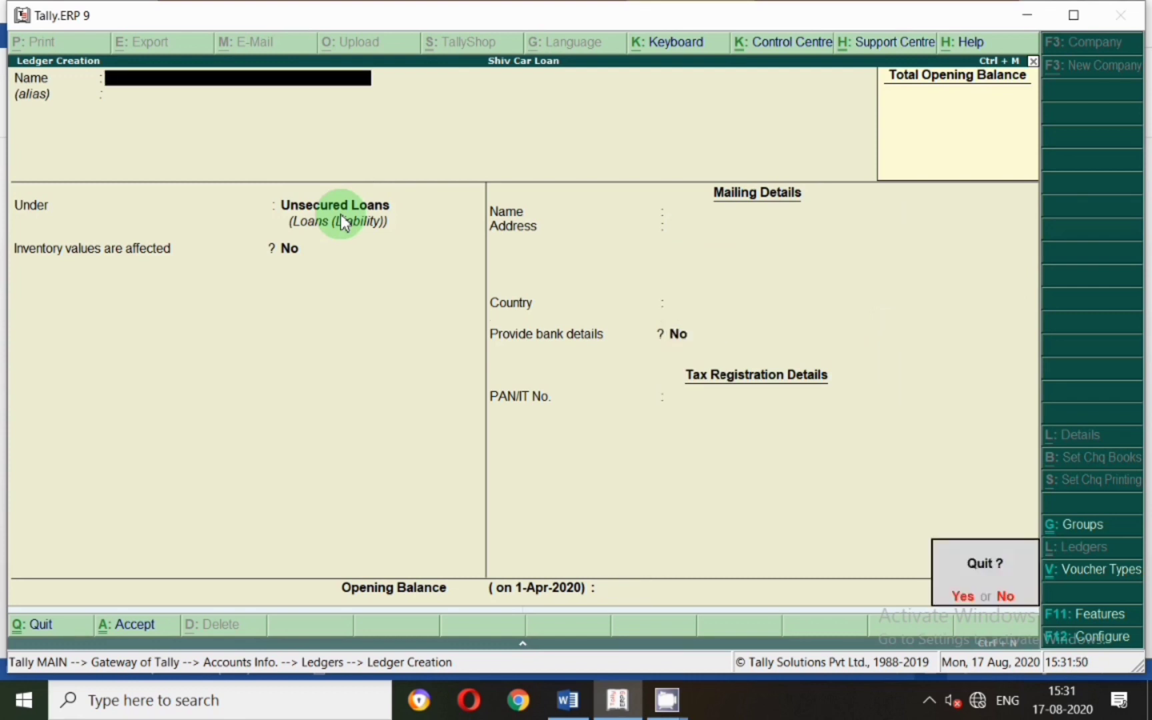
key("y")
key("Escape")
key("Escape")
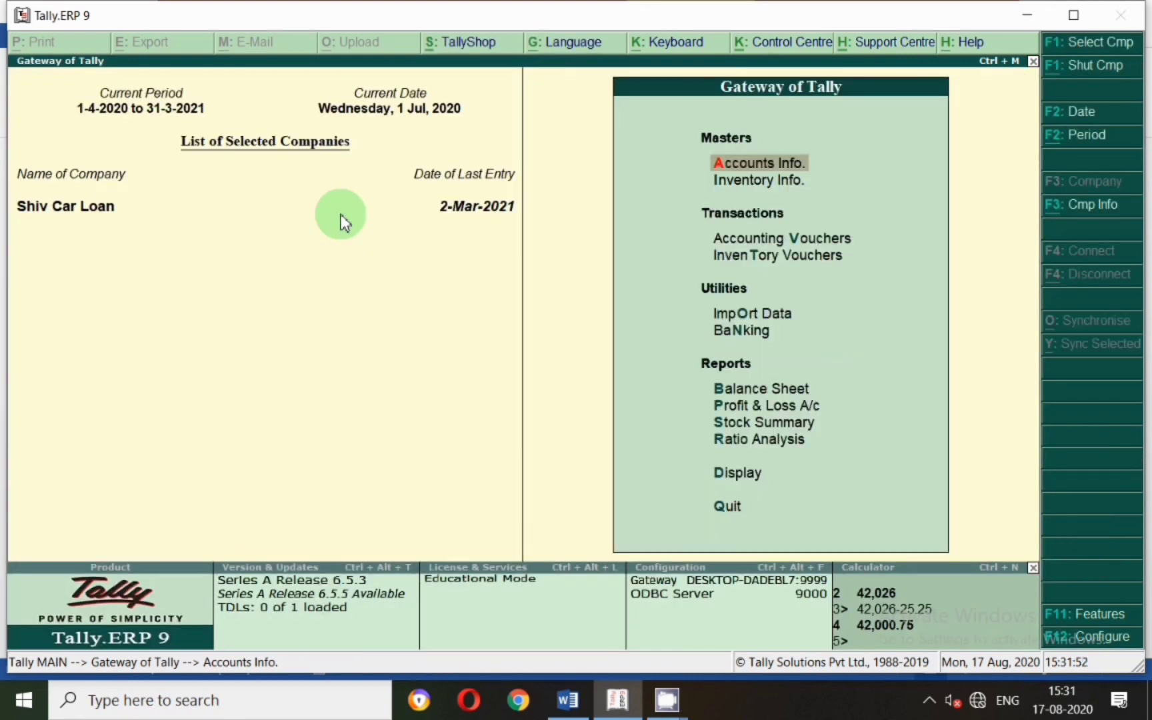
Start a journal voucher and set its date to 1-7-2020.
key("v")
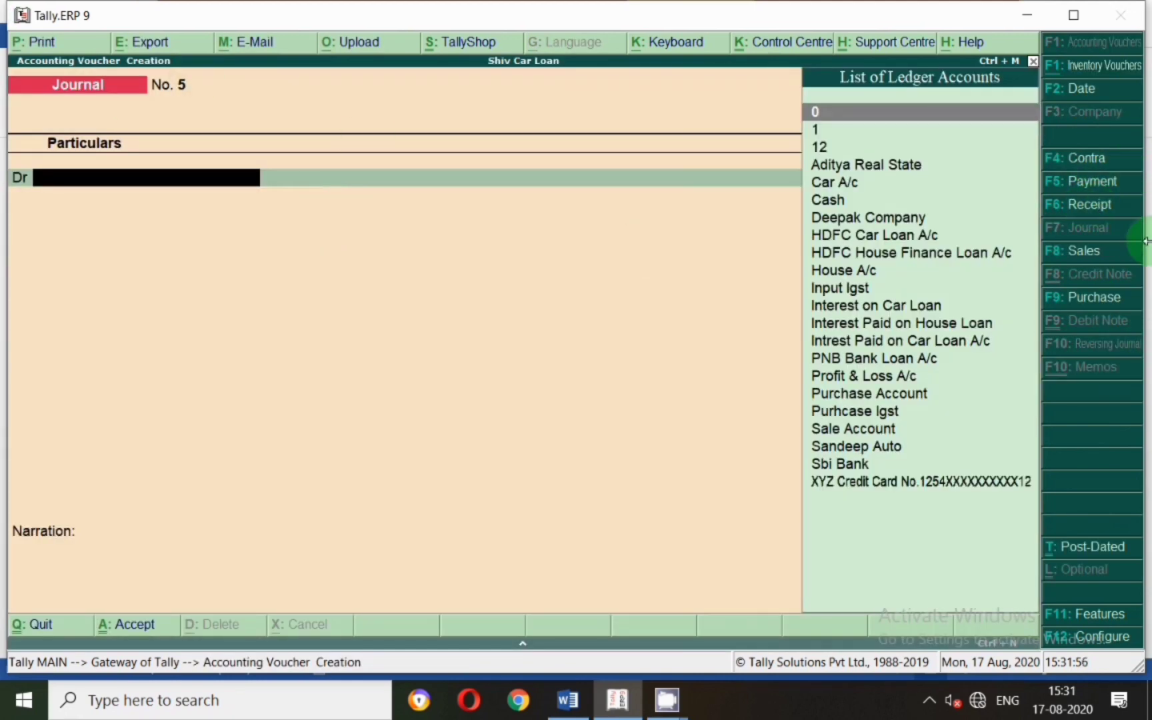
key("F2")
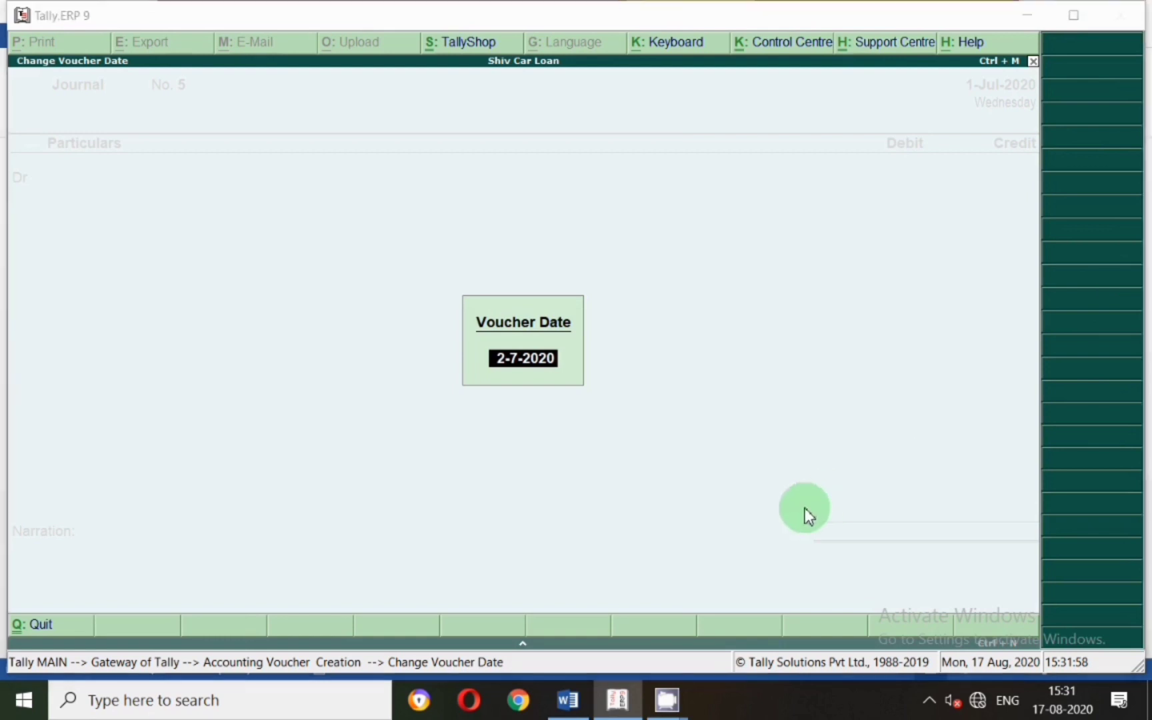
key("alt+Tab")
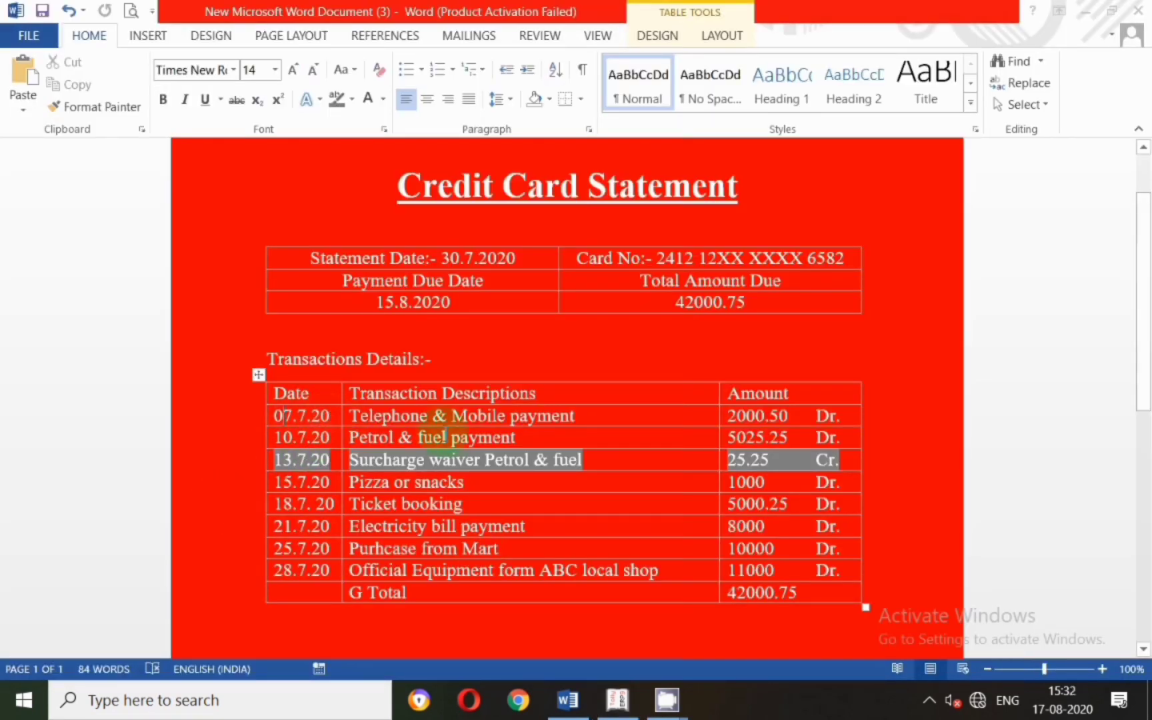
key("alt+Tab")
type("1-7")
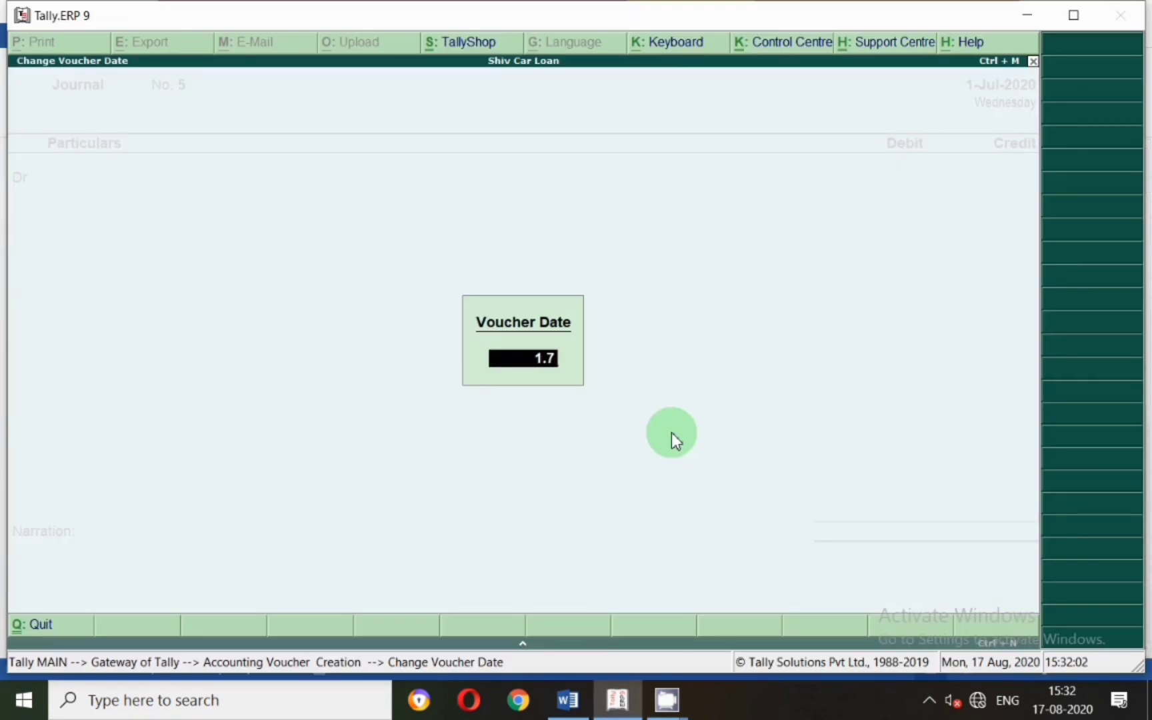
key("Return")
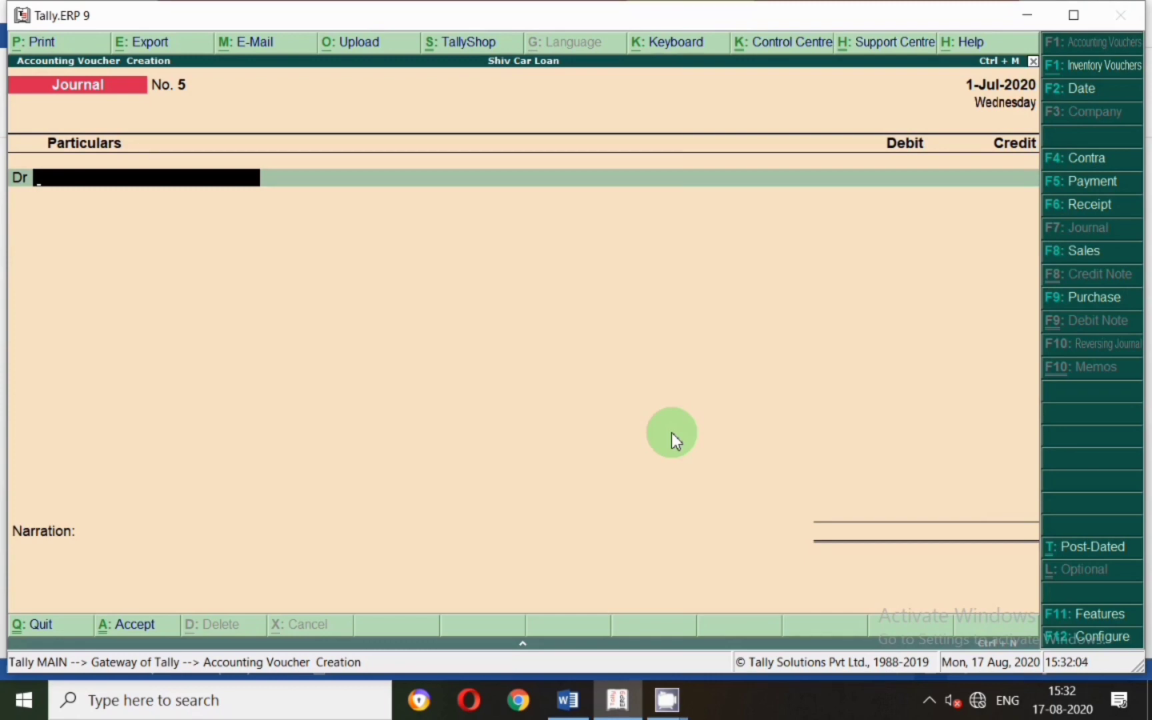
Start a new ledger from the voucher's debit line and paste "Telephone & Mobile" from the Word statement as its name.
key("alt+c")
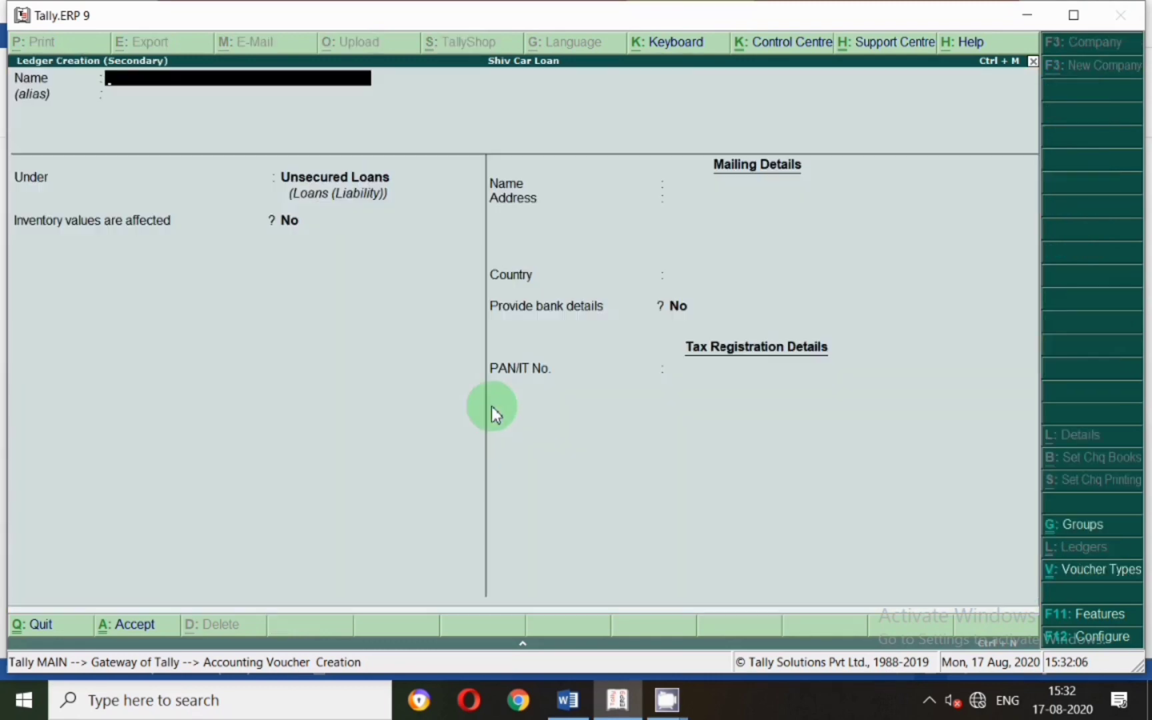
key("alt+Tab")
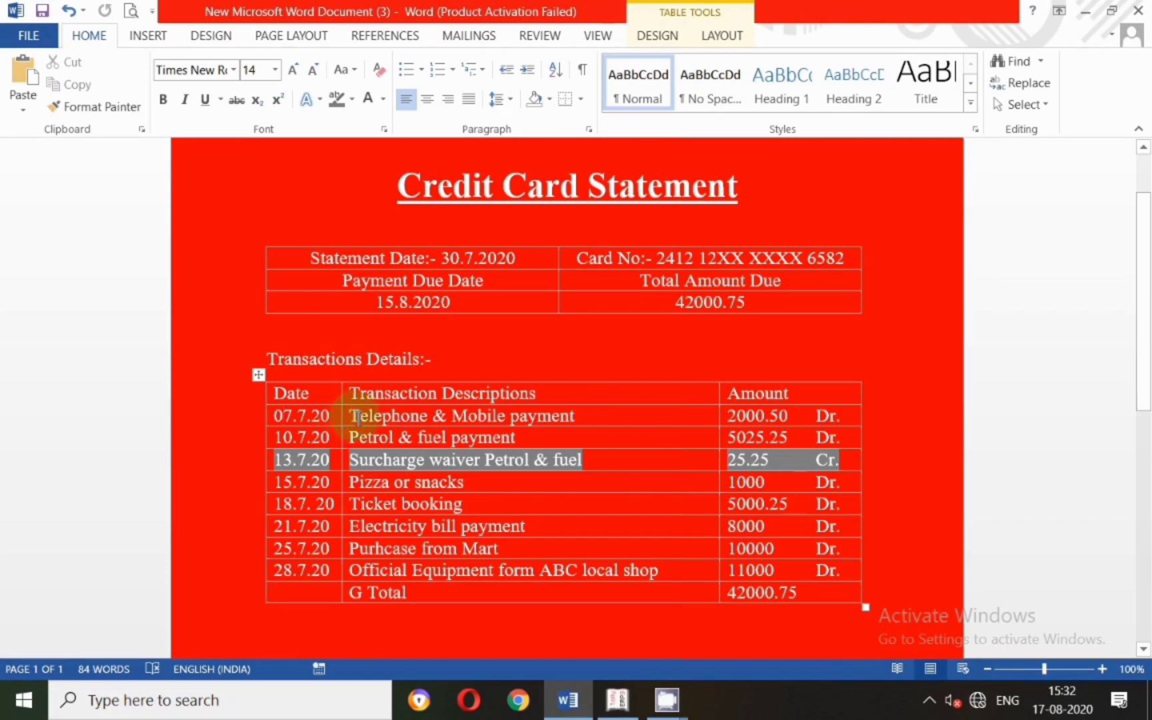
right_click(450, 413)
left_click(513, 435)
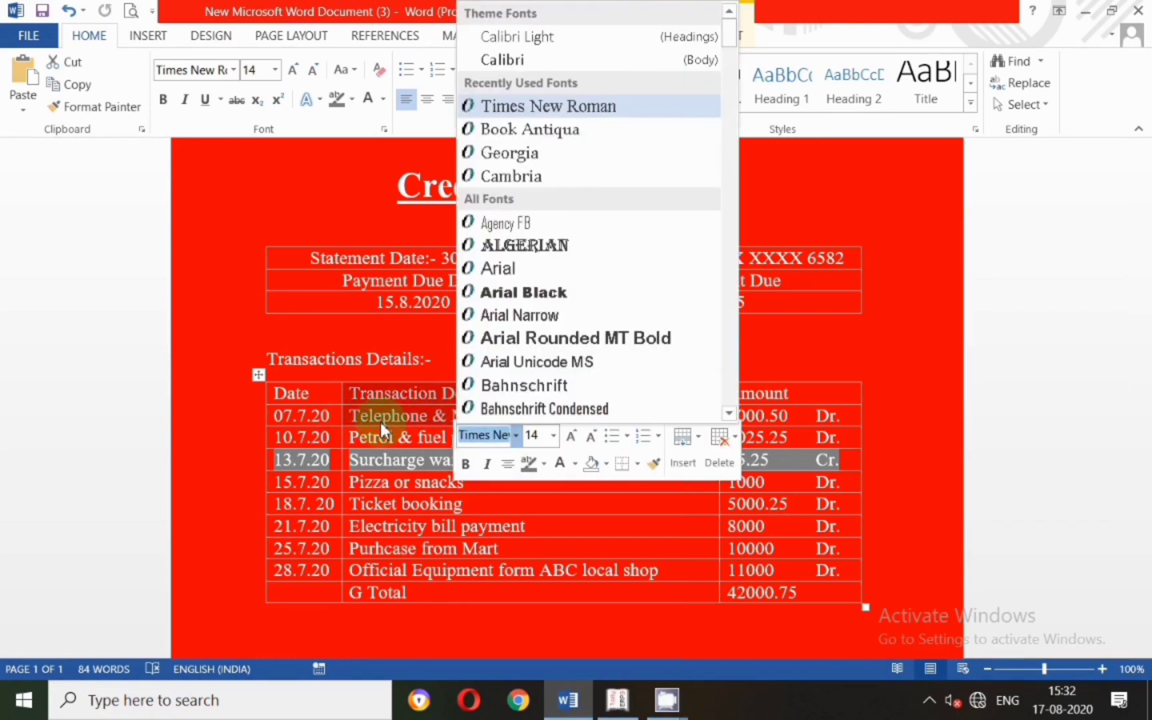
left_click(381, 423)
left_click(355, 414)
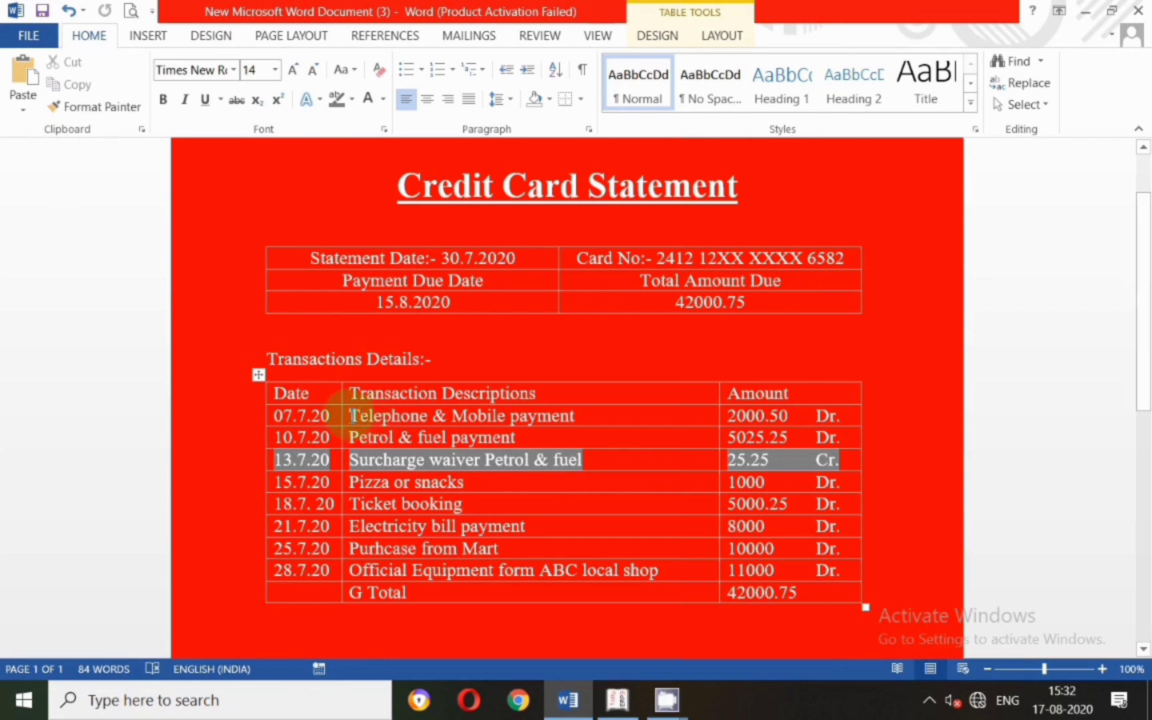
left_click_drag(353, 416, 490, 415)
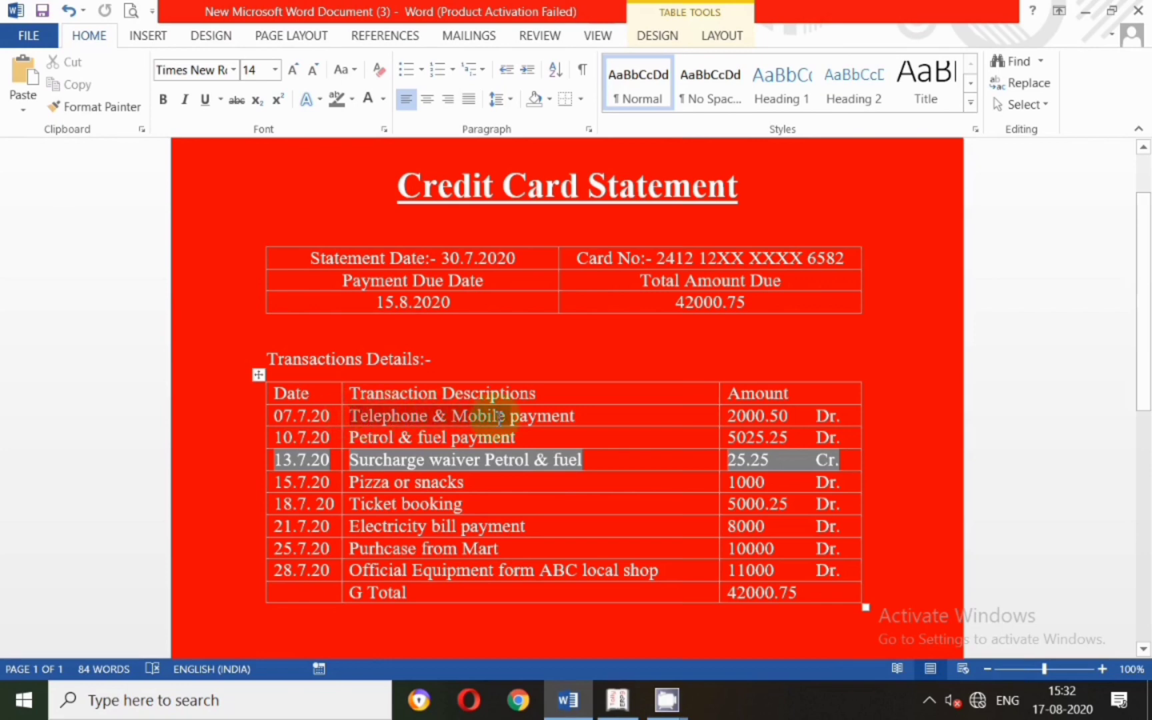
key("ctrl+c")
key("alt+Tab")
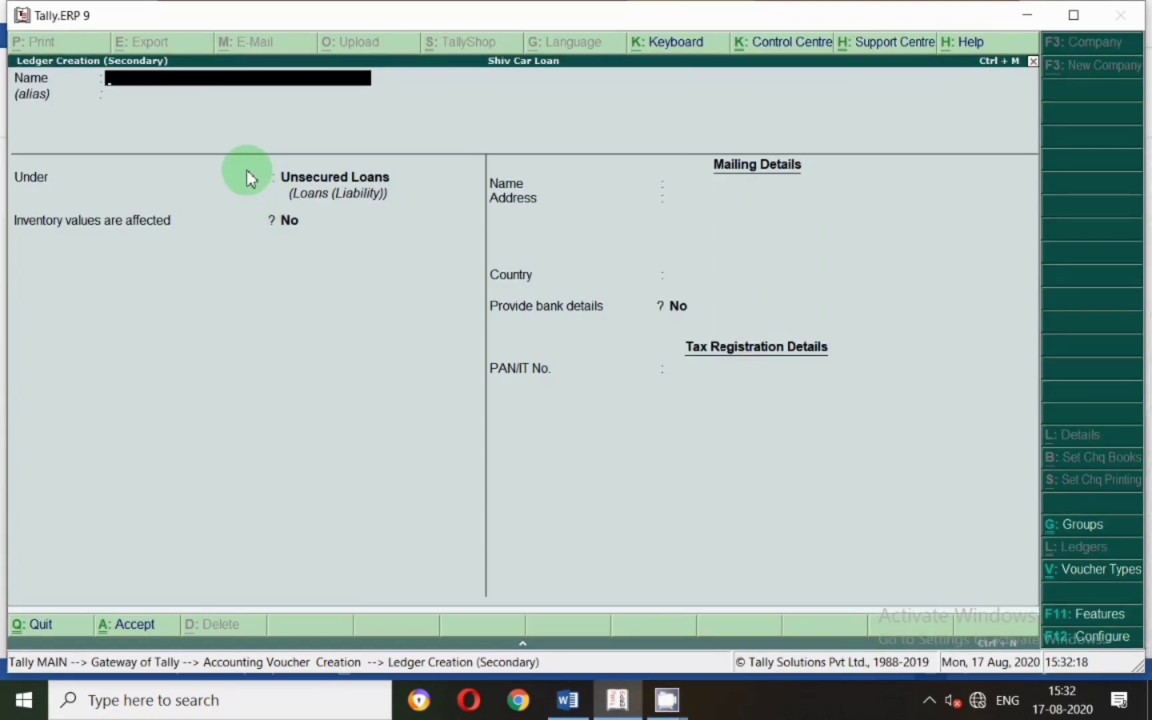
key("ctrl+alt+v")
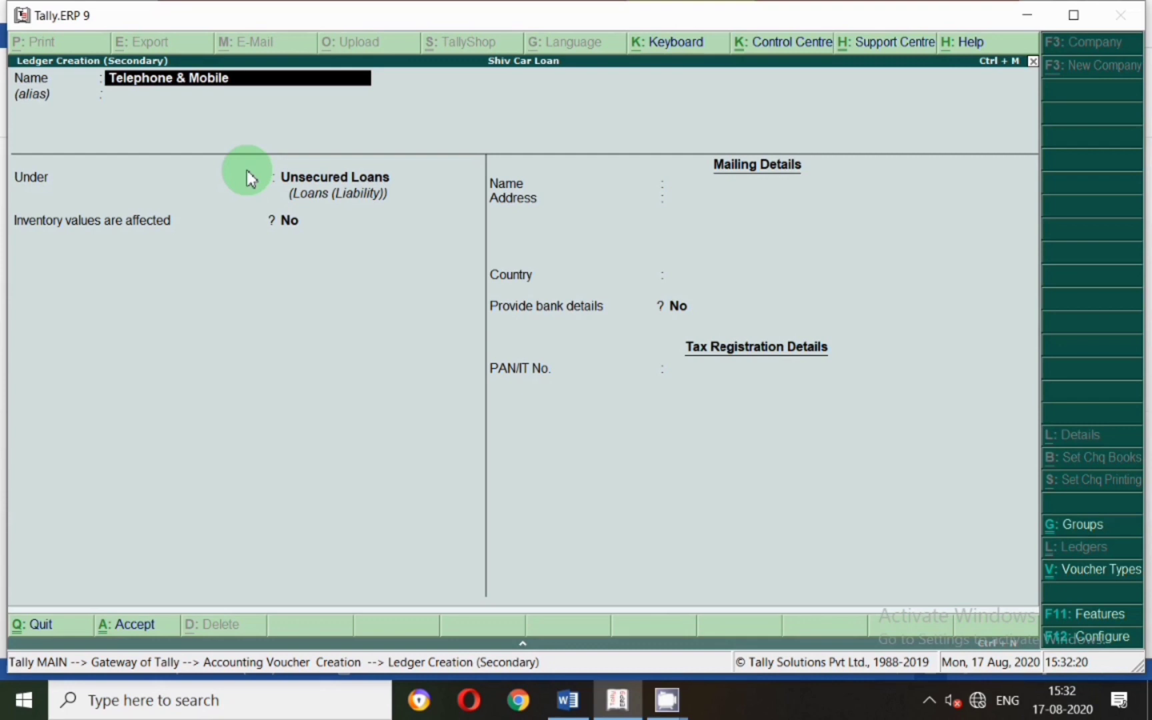
Complete the new ledger's name as "Telephone & Mobile Expenses".
type("Mobile Expenseas")
key("Return")
key("BackSpace")
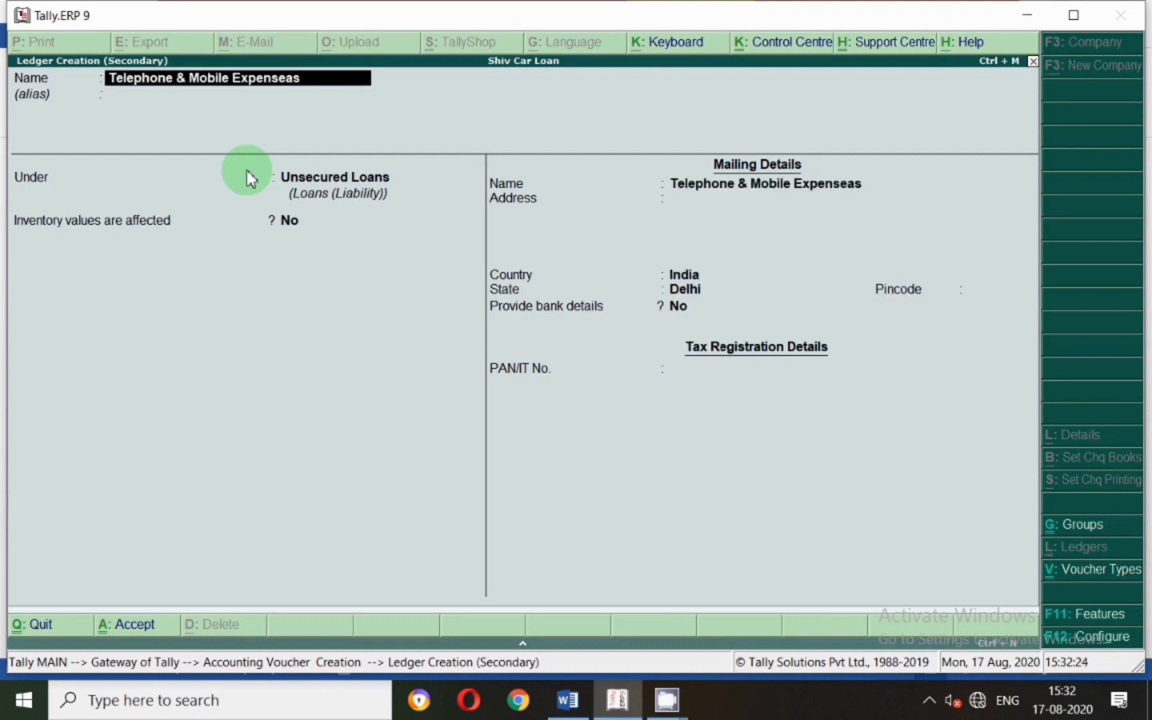
type("s")
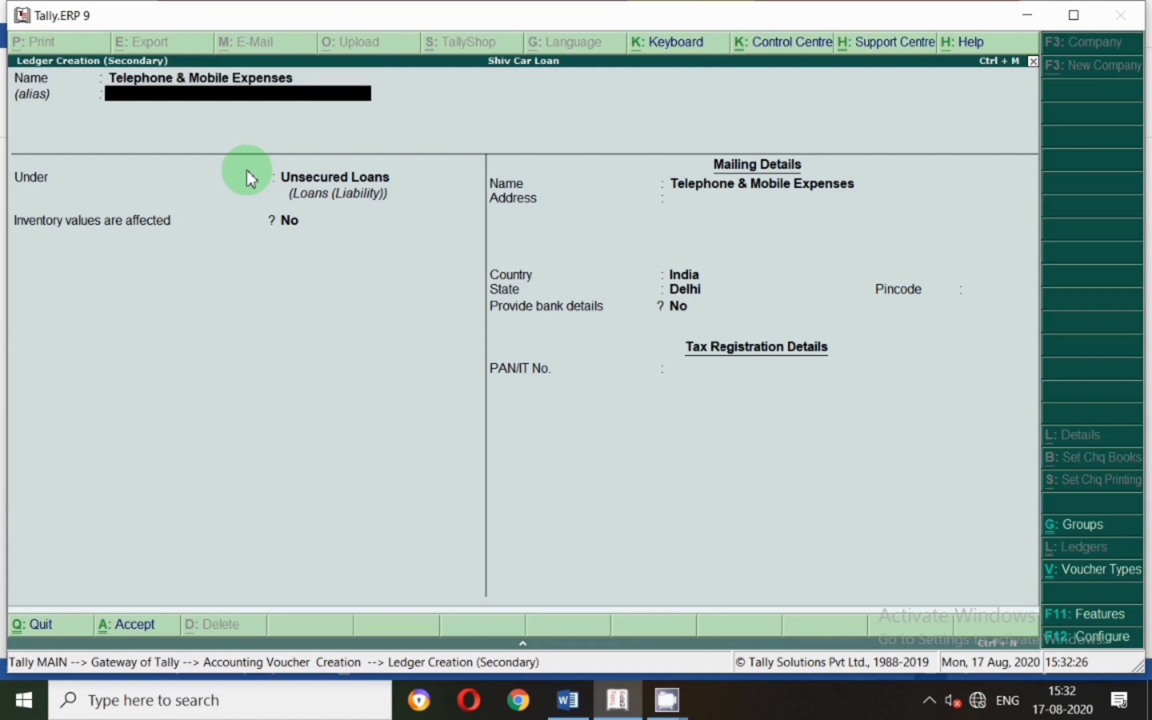
Group the telephone ledger under Indirect Expenses and save it with the remaining defaults.
key("Return")
key("Return")
type("ind")
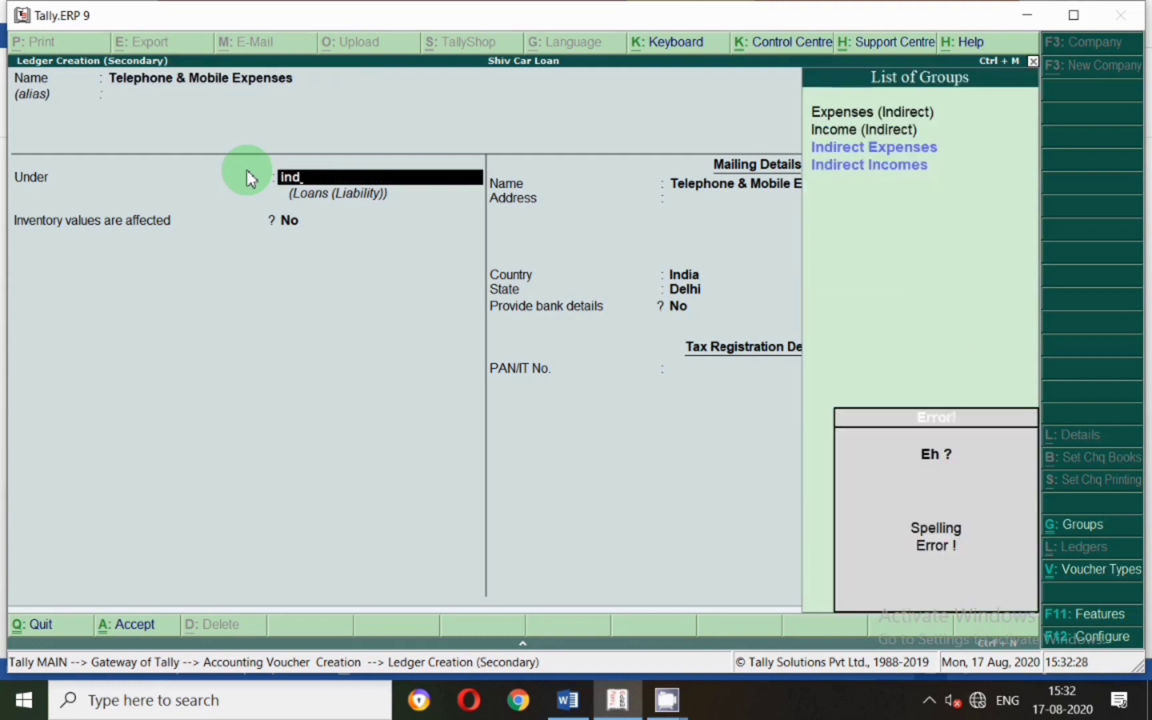
key("Down")
key("Down")
key("Return")
key("Return")
key("Return")
key("Return")
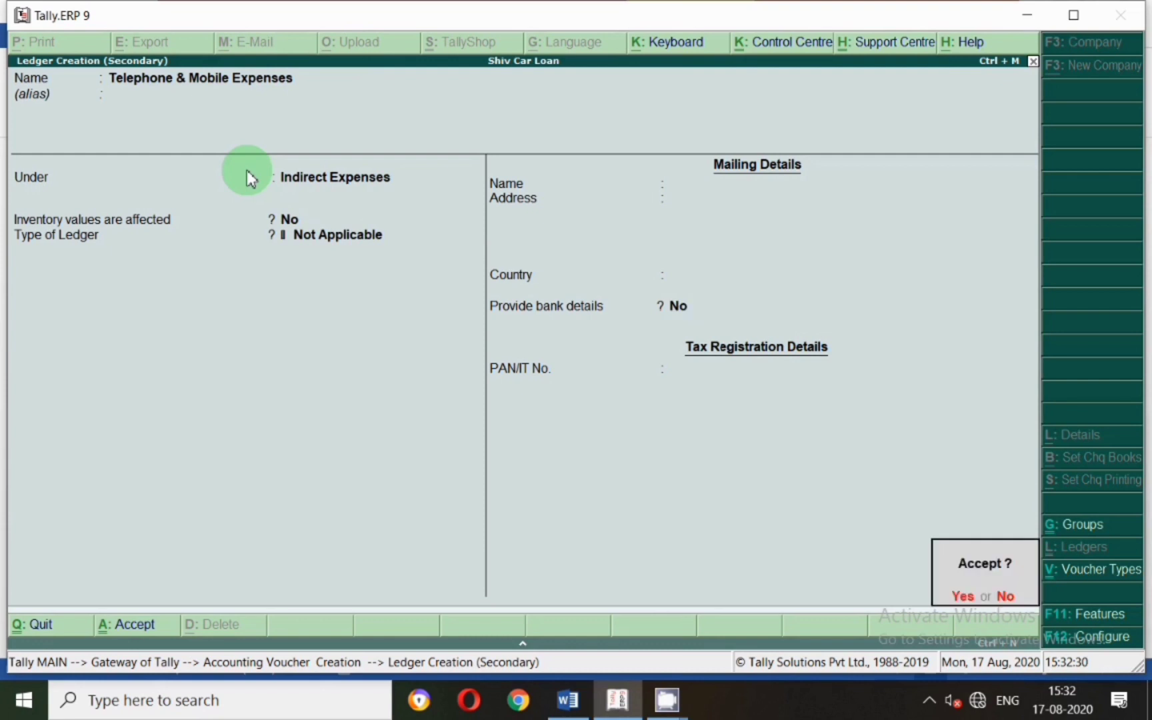
key("Return")
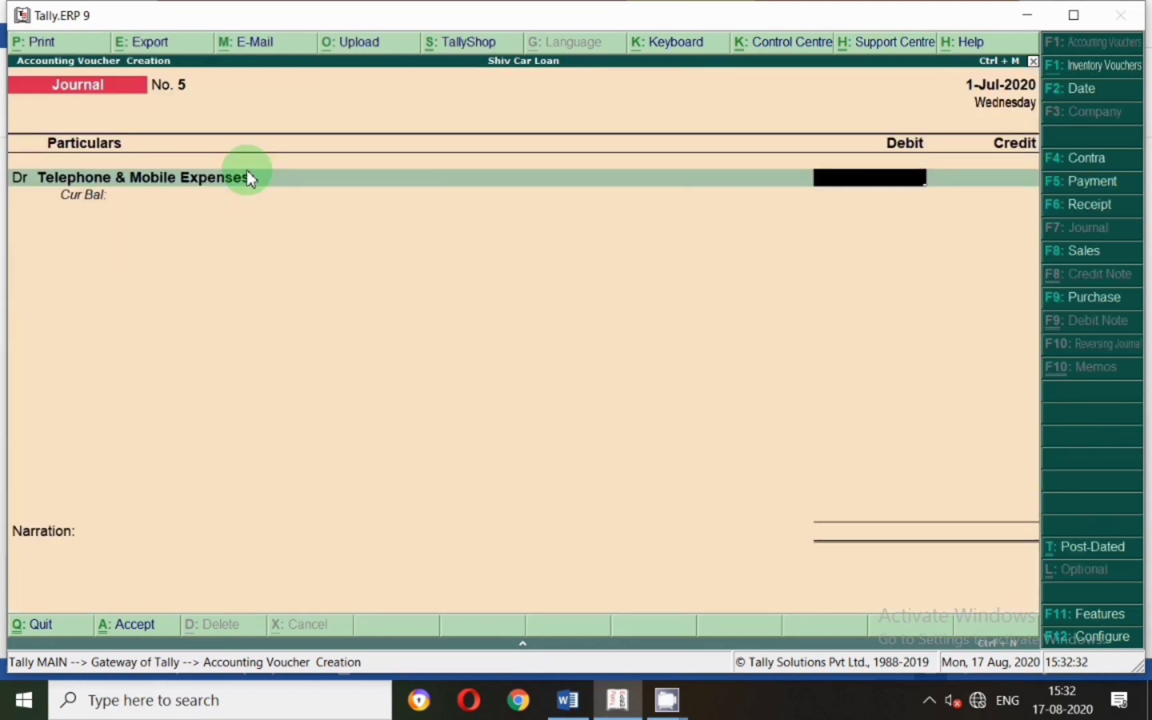
Debit Telephone & Mobile Expenses with 2,000.50, taking the amount from the Word statement's 07.7.20 transaction.
key("alt+Tab")
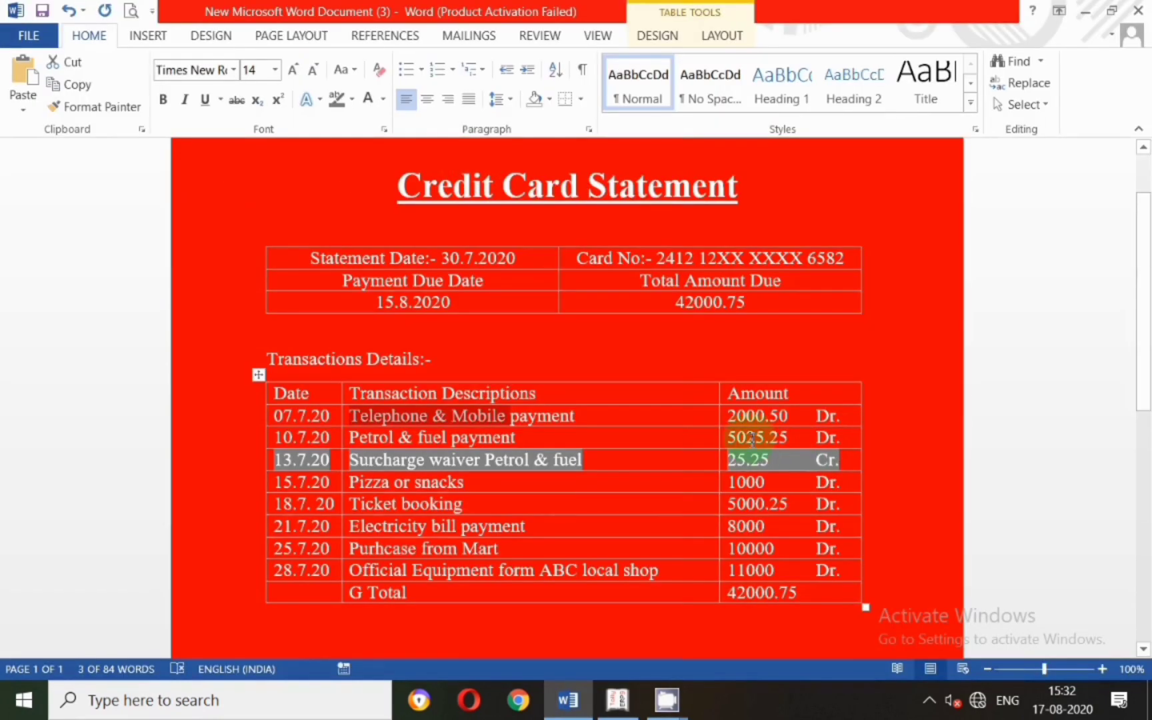
key("alt+Tab")
type("2,000")
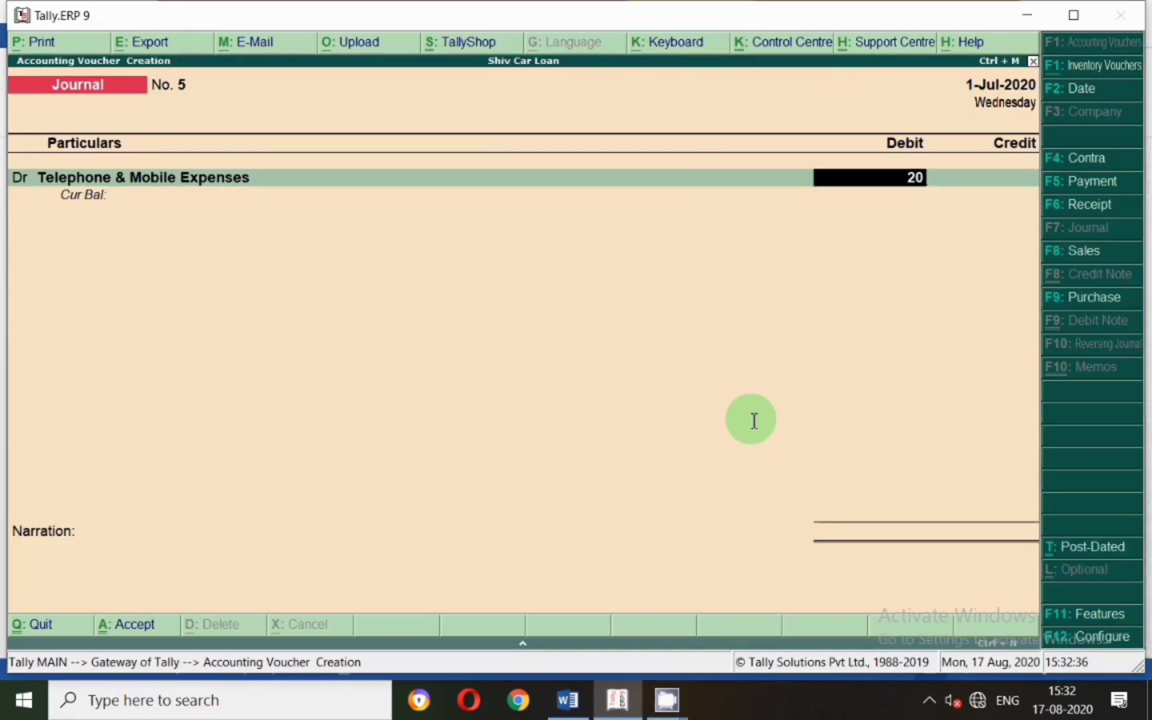
type(".50")
key("Return")
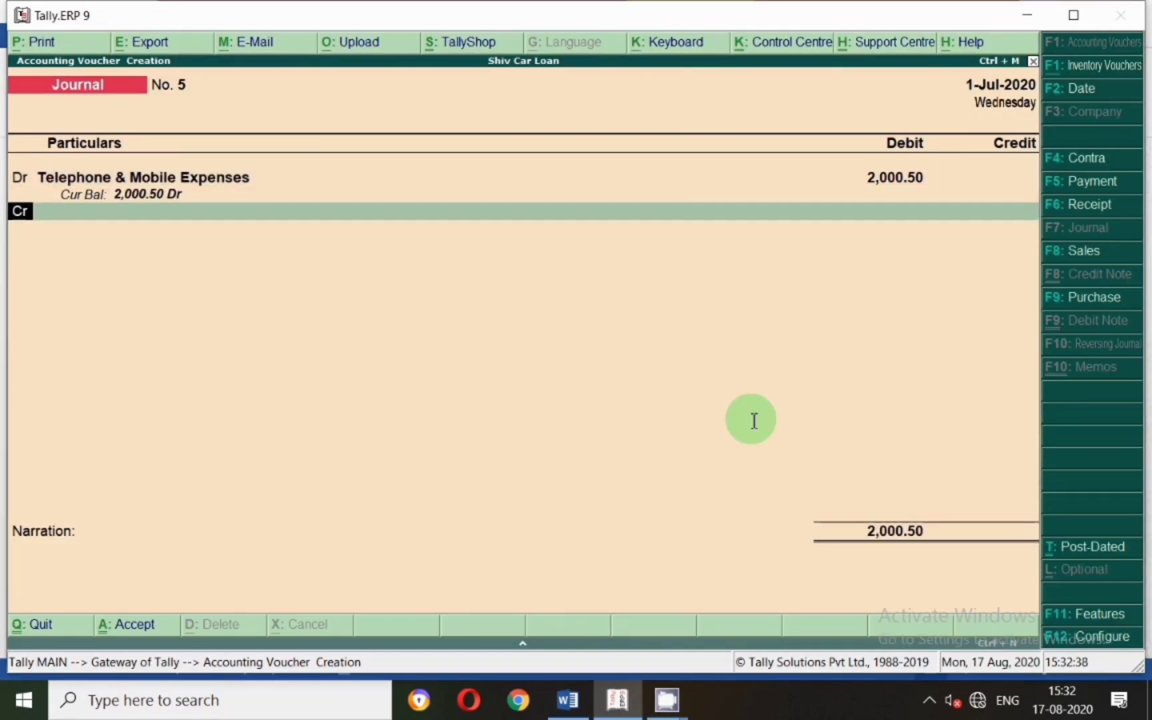
Credit the XYZ Credit Card ledger with 2,000.50 in the journal voucher.
key("Return")
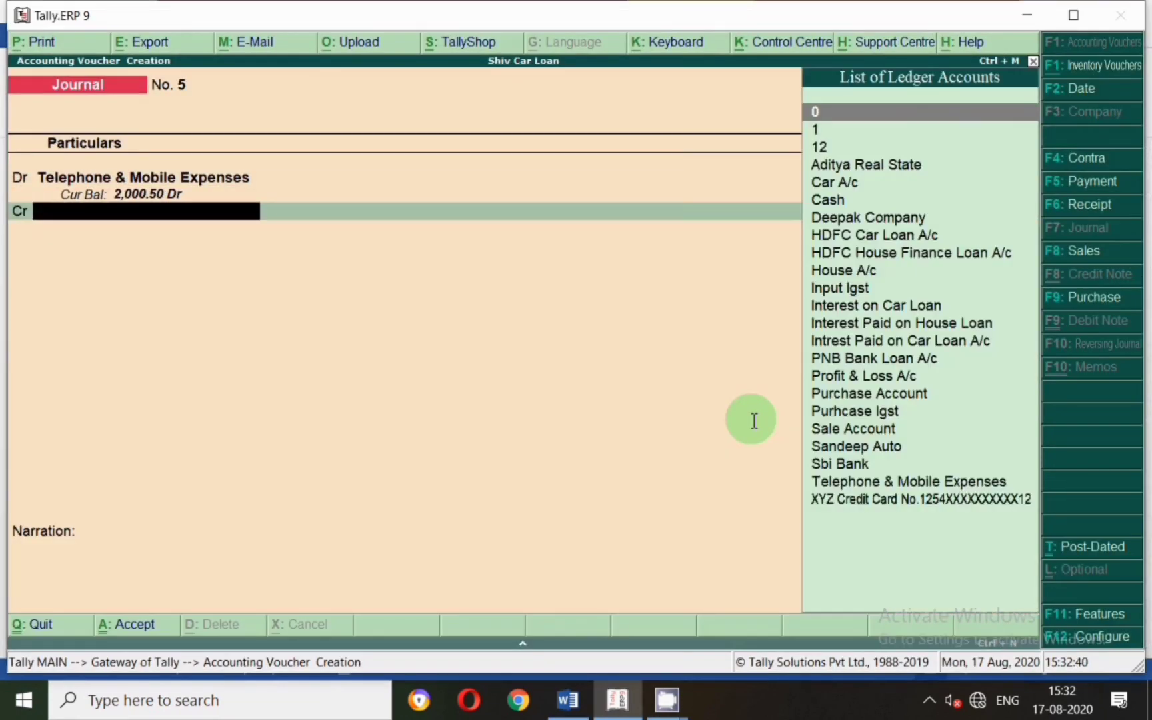
type("Xy")
key("Return")
key("Return")
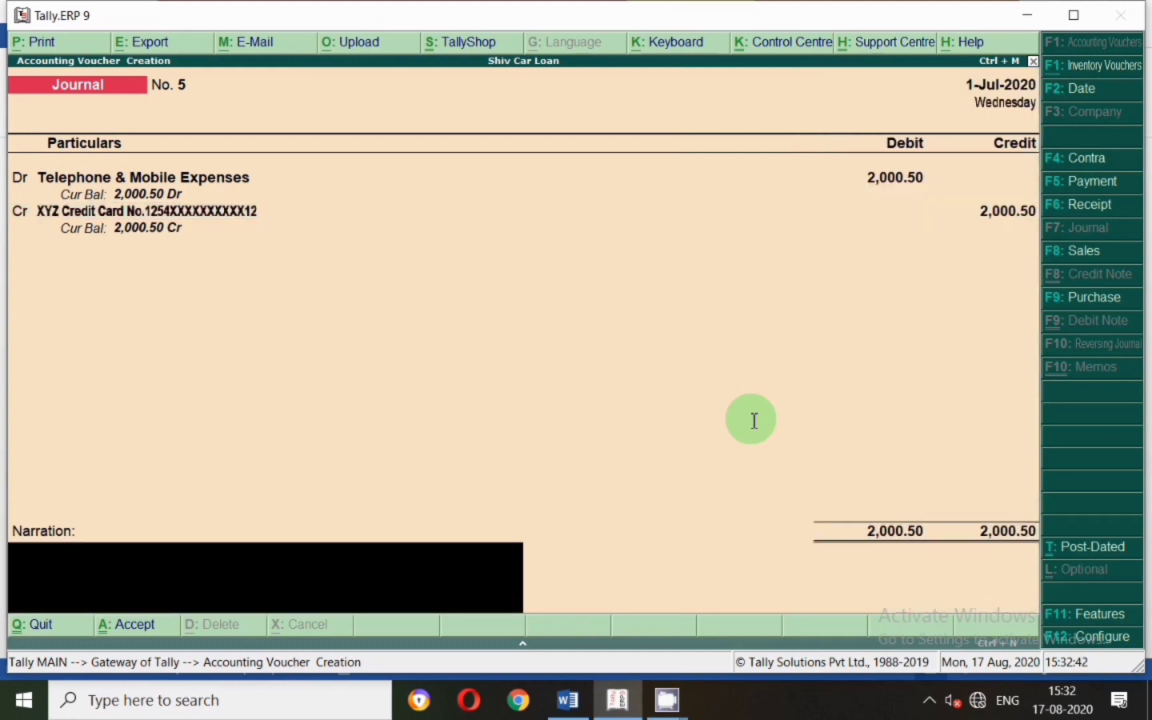
Enter the narration "being amount paid for telephone expenses for the month of june" and save the journal voucher.
type("being amount")
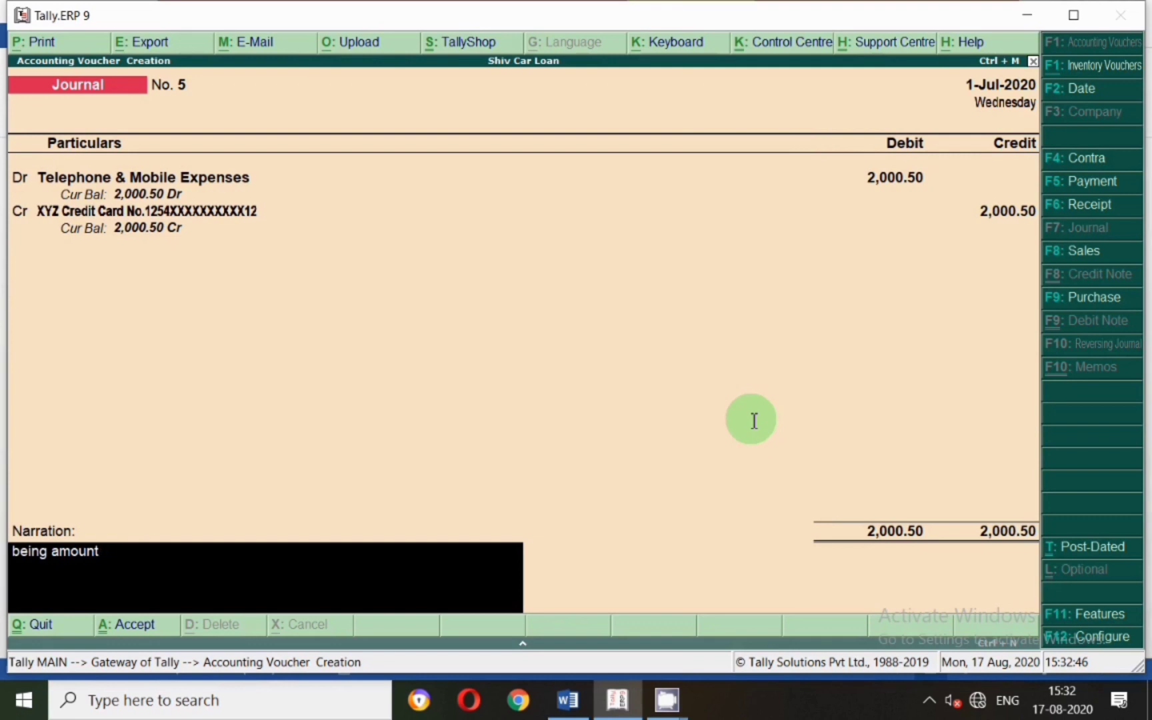
type("p paid for telep")
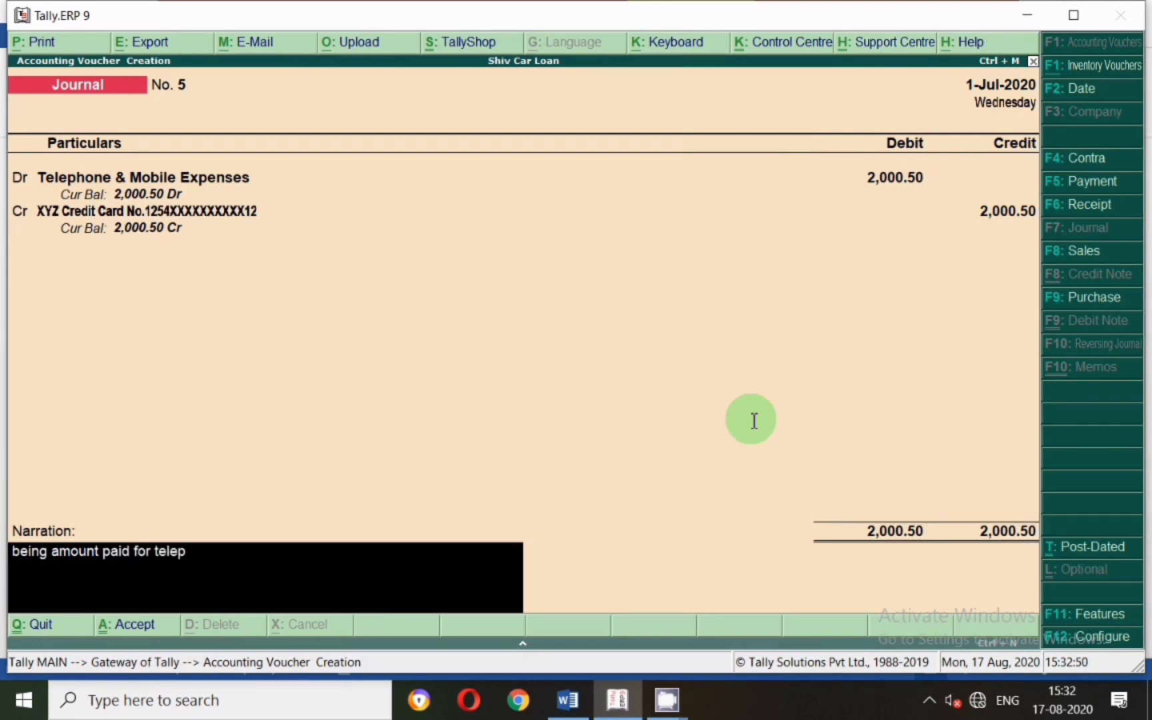
type("hone expenses for the m")
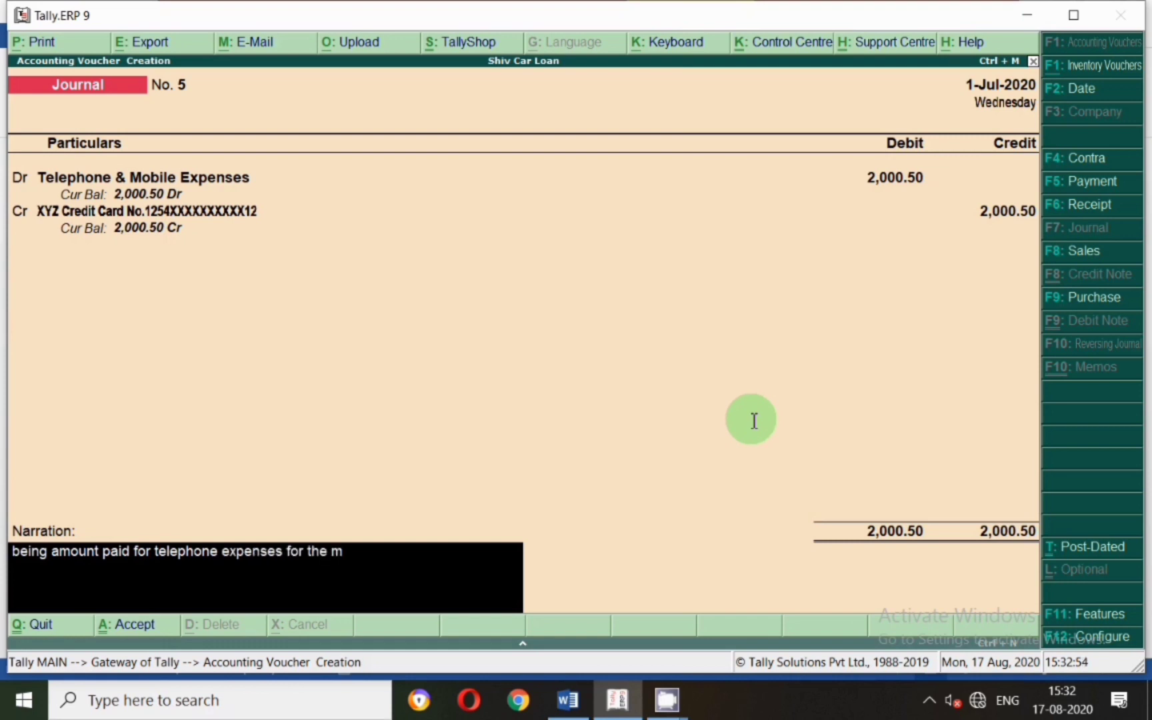
type("onth of june")
key("Return")
key("Return")
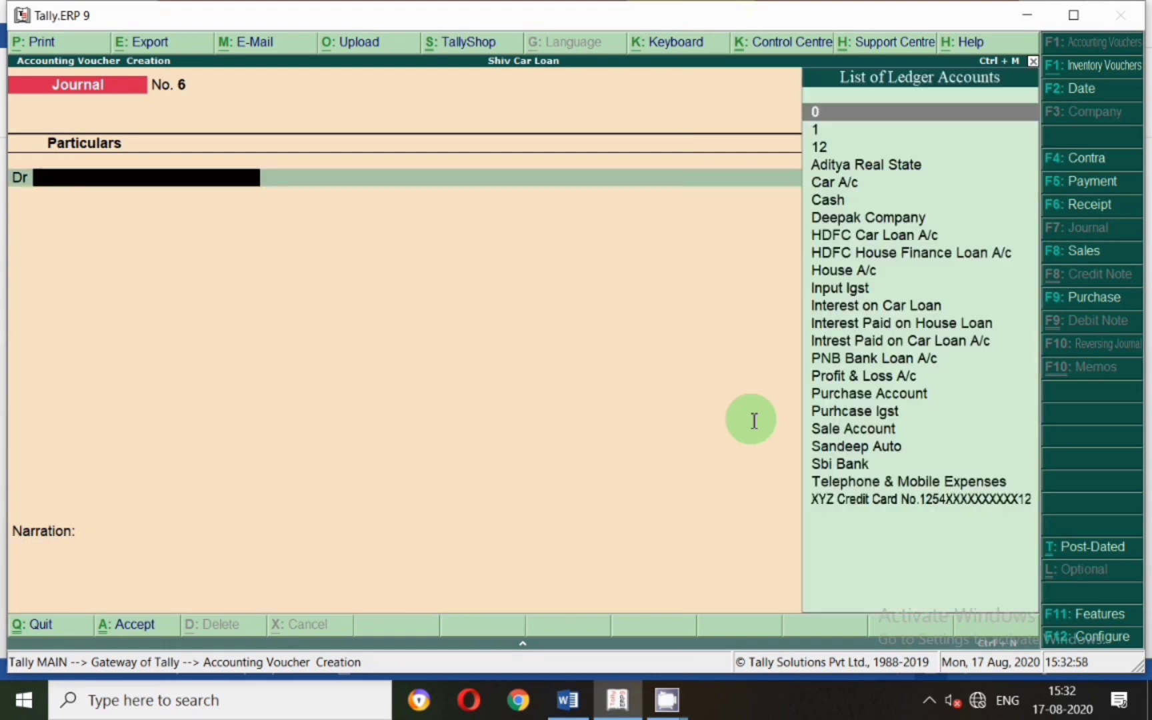
Set the new journal voucher's date to 2-7-2020 and check the transactions in the Word statement.
key("F2")
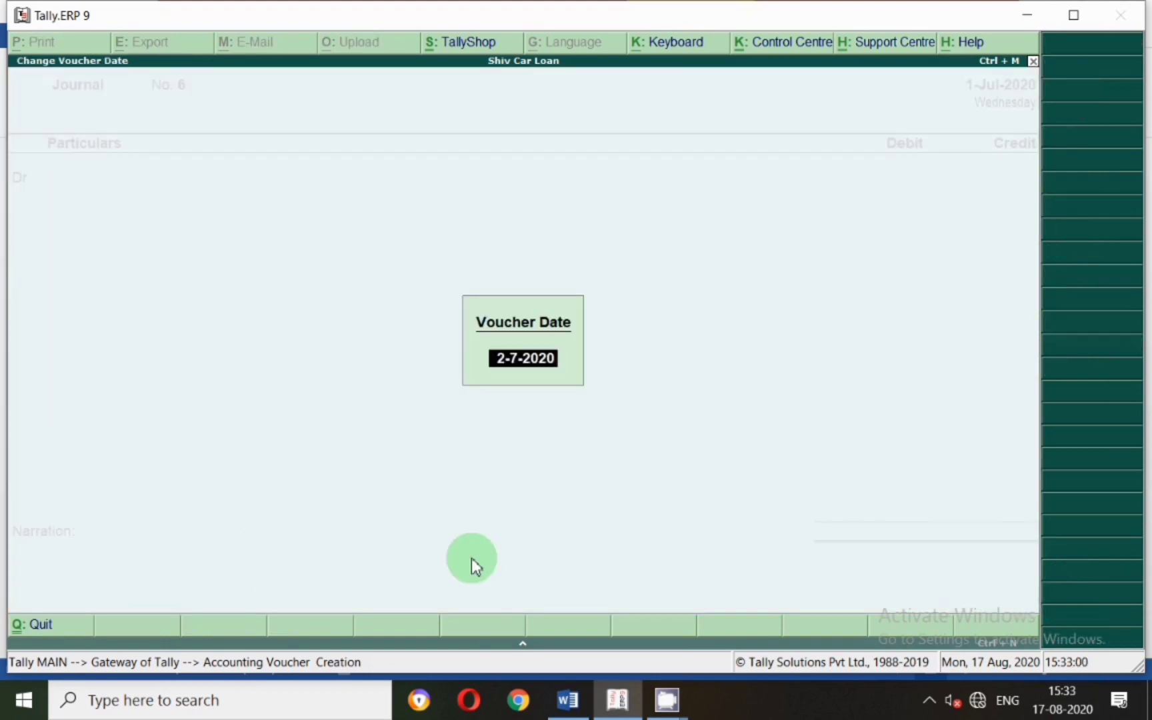
key("Return")
key("alt+Tab")
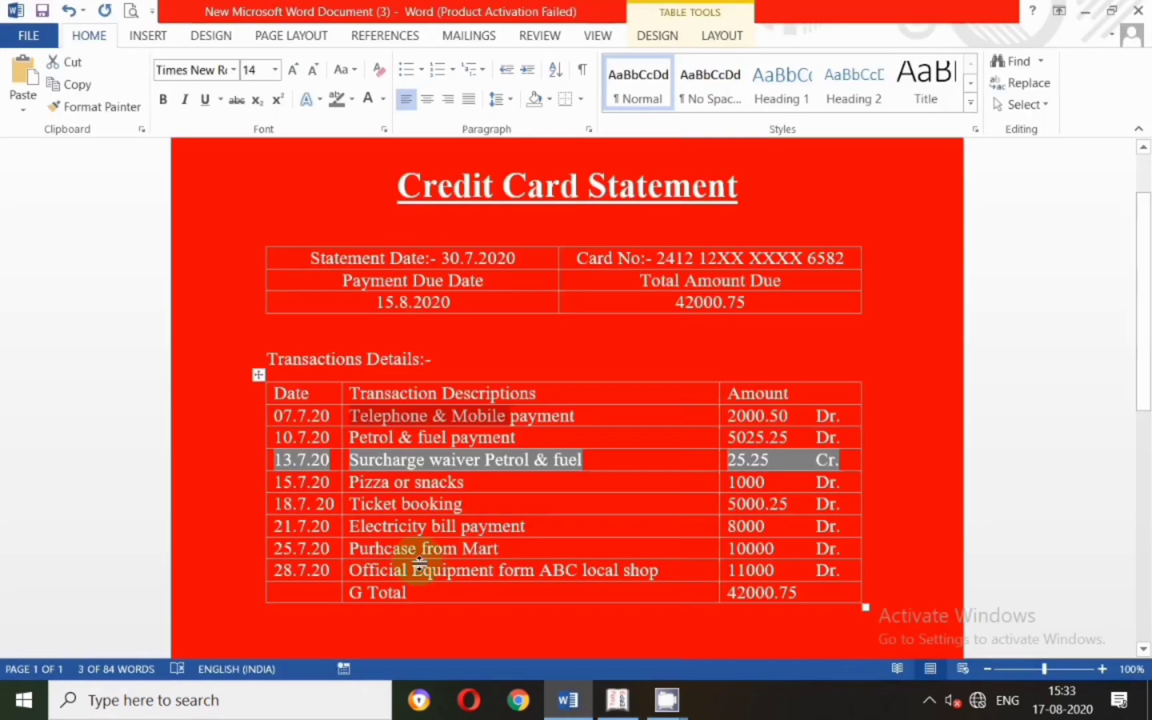
key("alt+Tab")
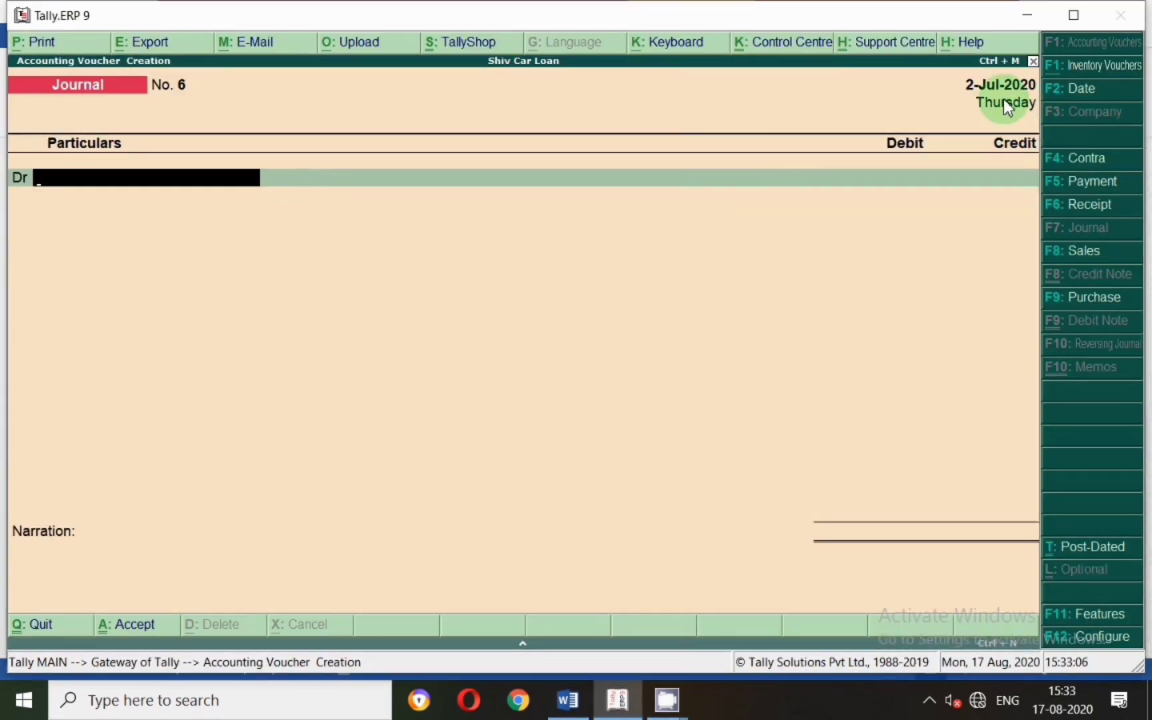
Create a ledger named "Petrol & Fuel Chargs" under Indirect Expenses for the statement's petrol payment, keeping the remaining defaults.
key("alt+Tab")
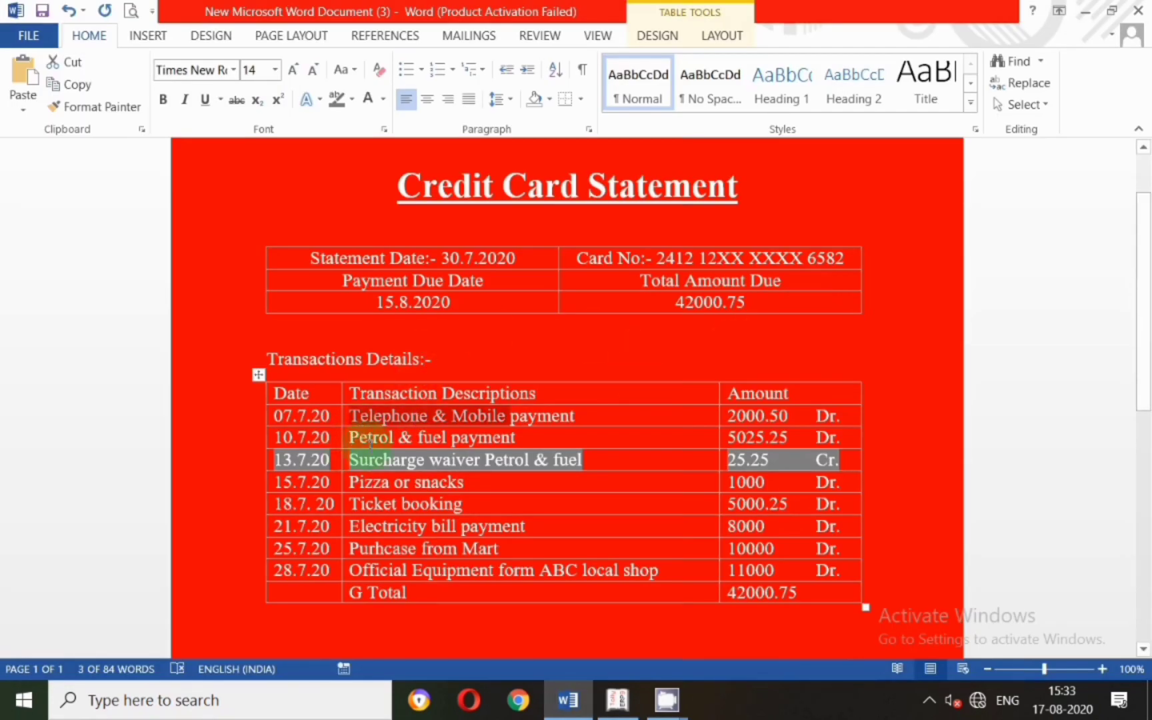
key("alt+Tab")
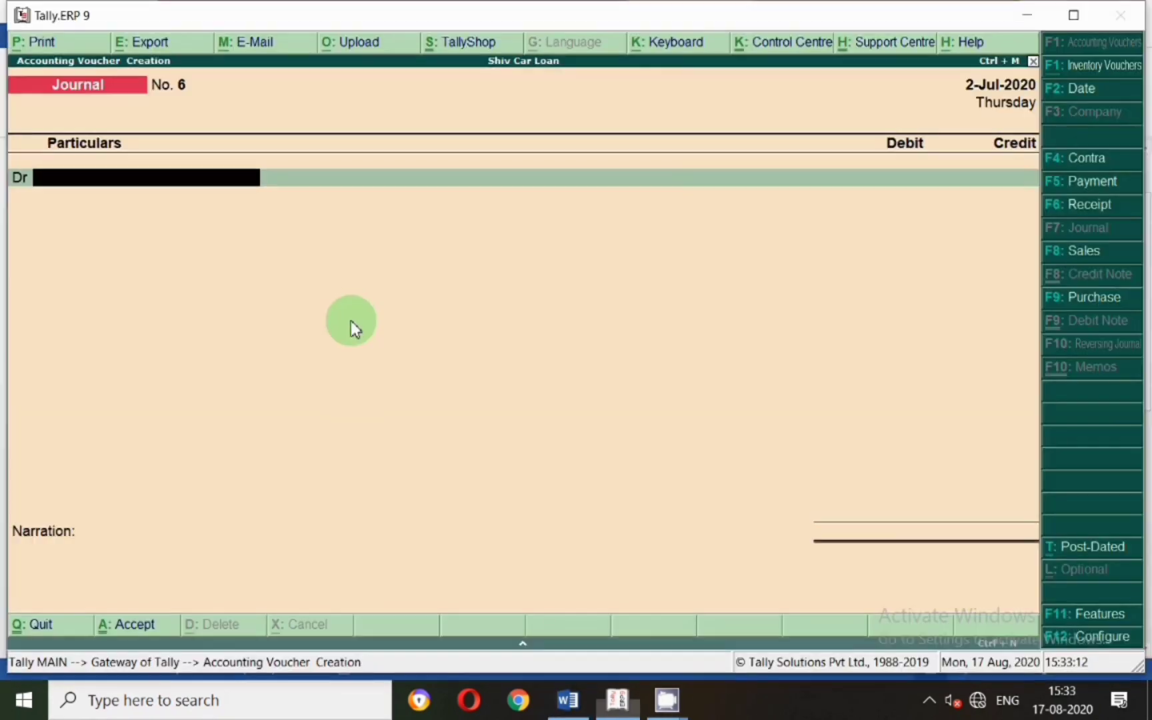
key("alt+c")
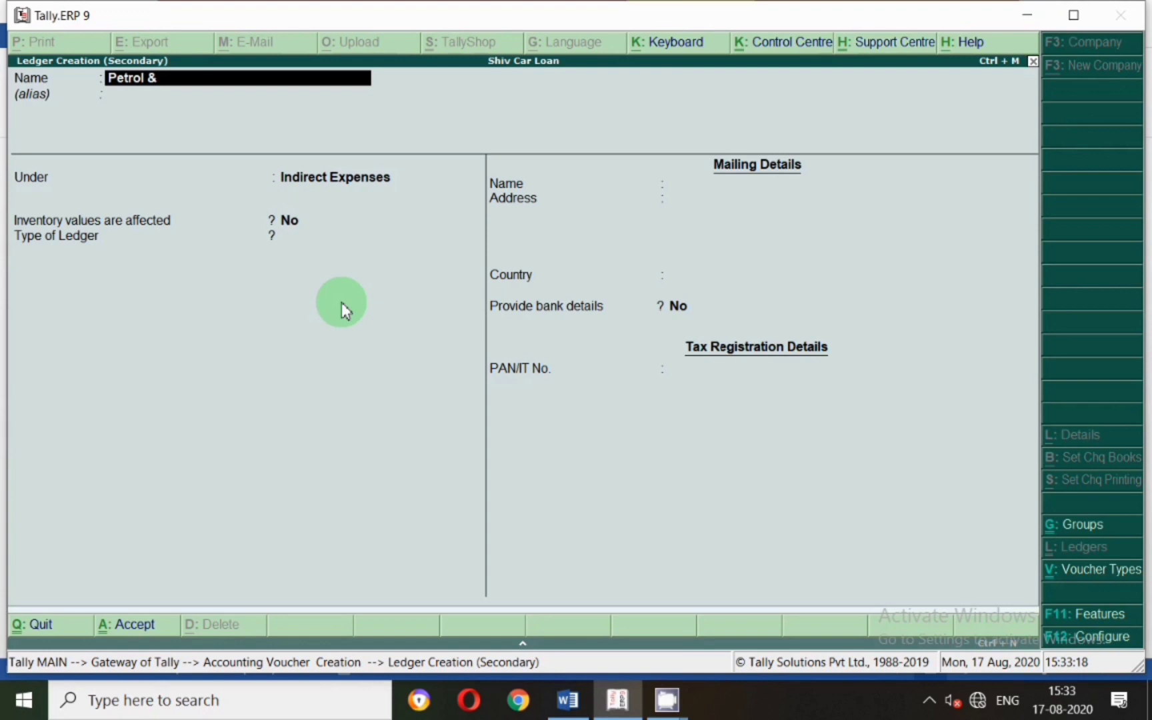
type("Petrol & Fuel Chargs")
key("Return")
key("Return")
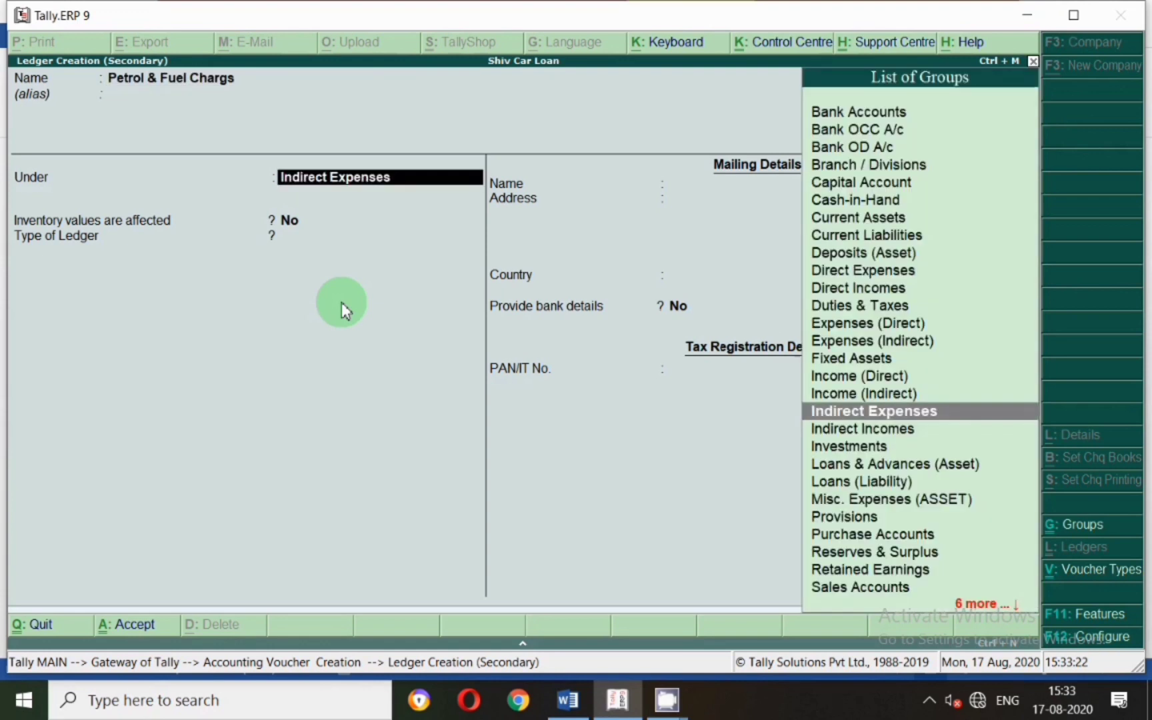
key("Return")
key("Return")
key("Return")
key("Return")
key("Return")
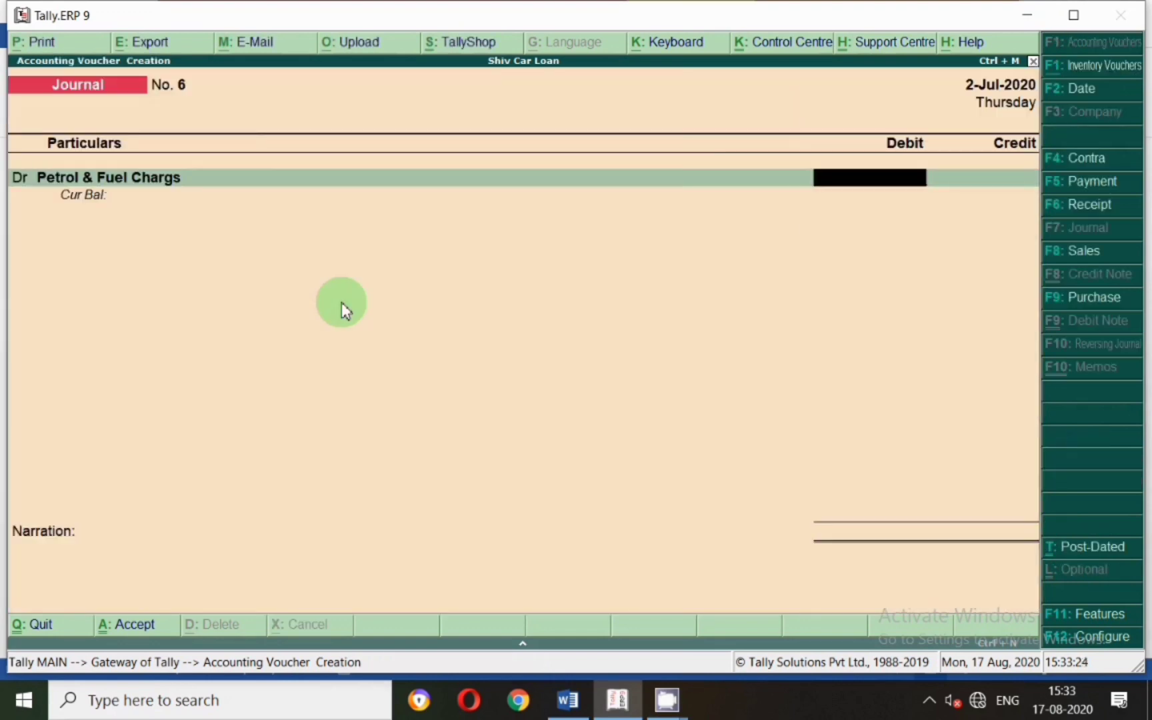
Debit Petrol & Fuel Chargs with 5,025.25, taking the amount from the Word statement's 10.7.20 transaction.
key("alt+Tab")
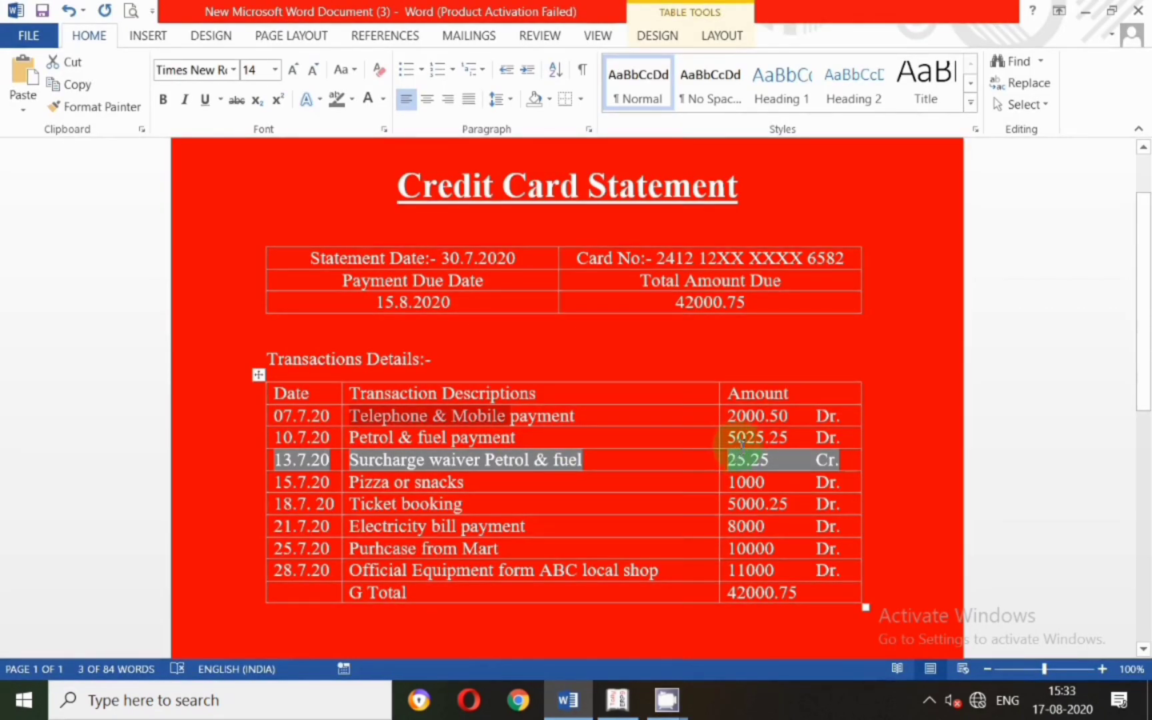
key("alt+Tab")
type("5025.")
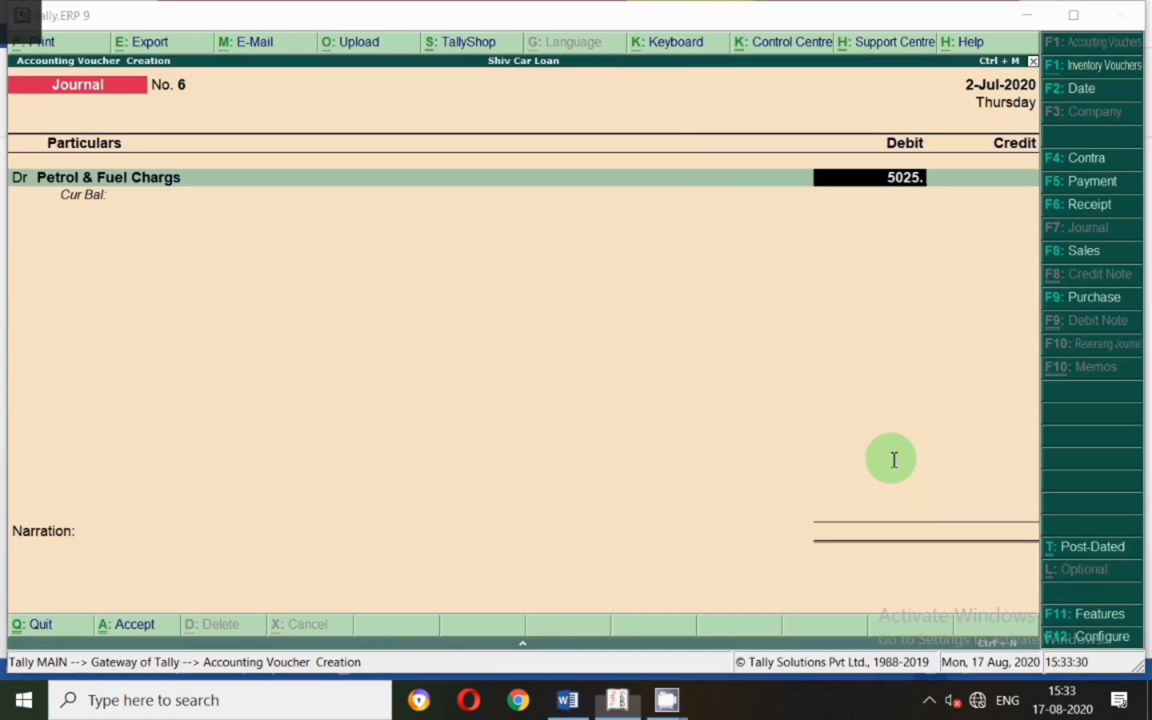
key("alt+Tab")
key("alt+Tab")
type("25")
key("Return")
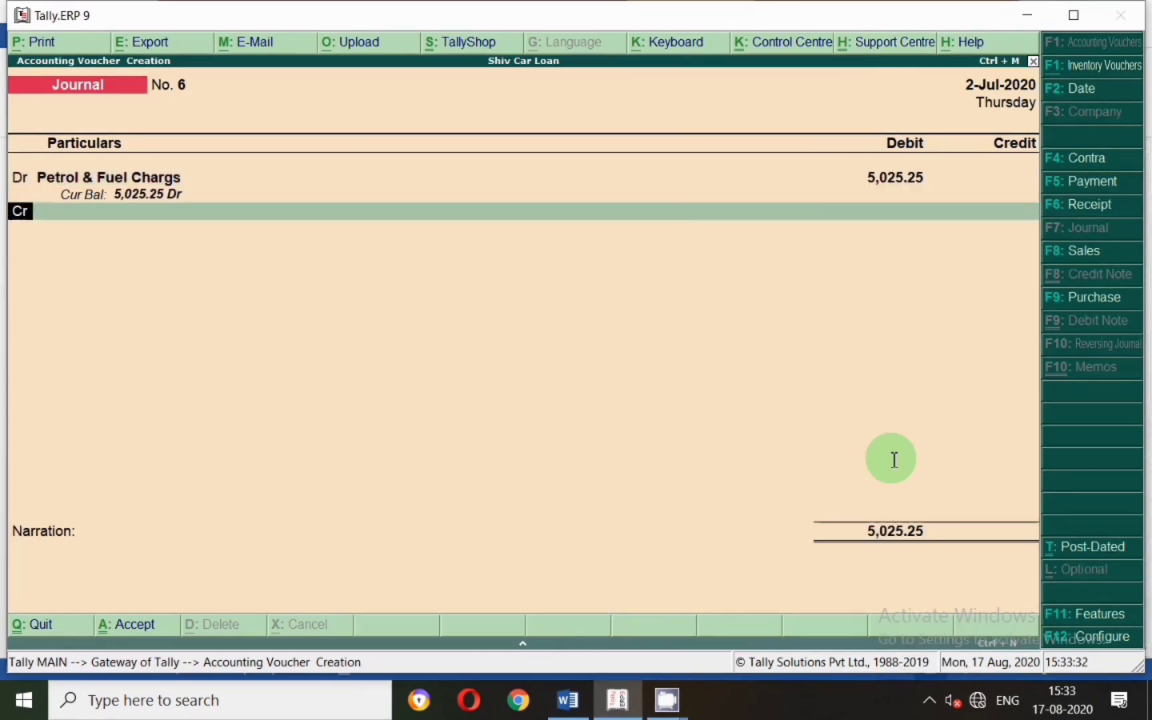
Credit the XYZ Credit Card ledger with 5,025.25 in the petrol voucher.
type("Xy")
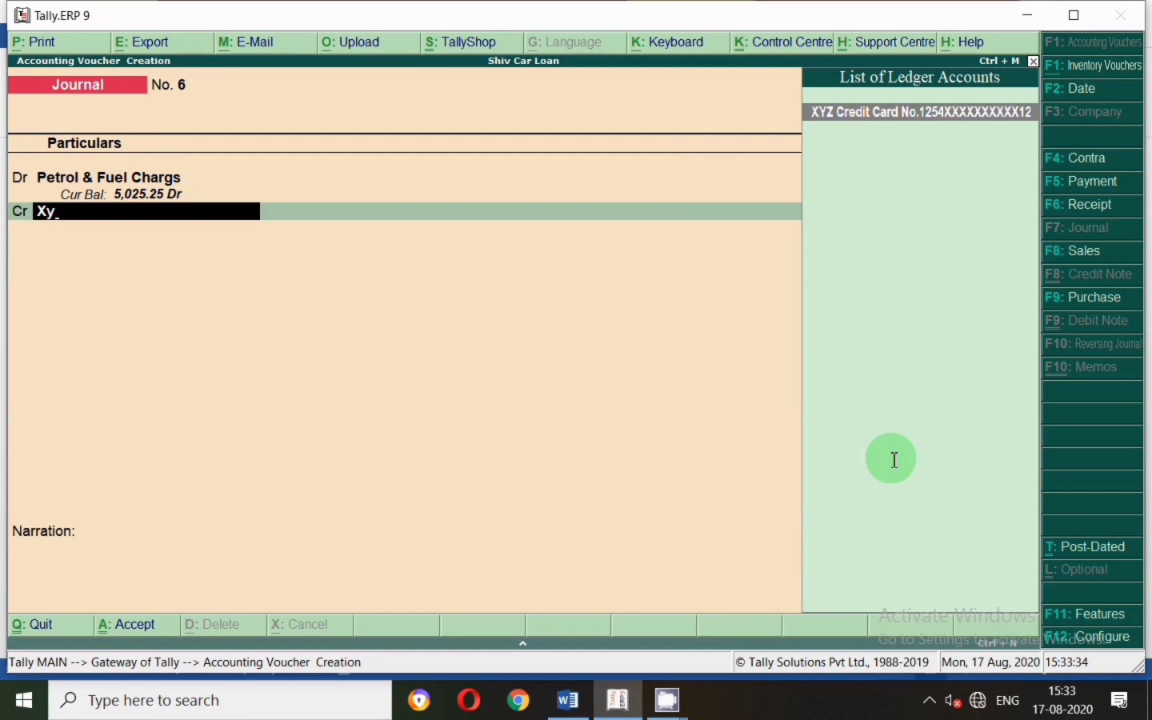
key("Return")
key("Return")
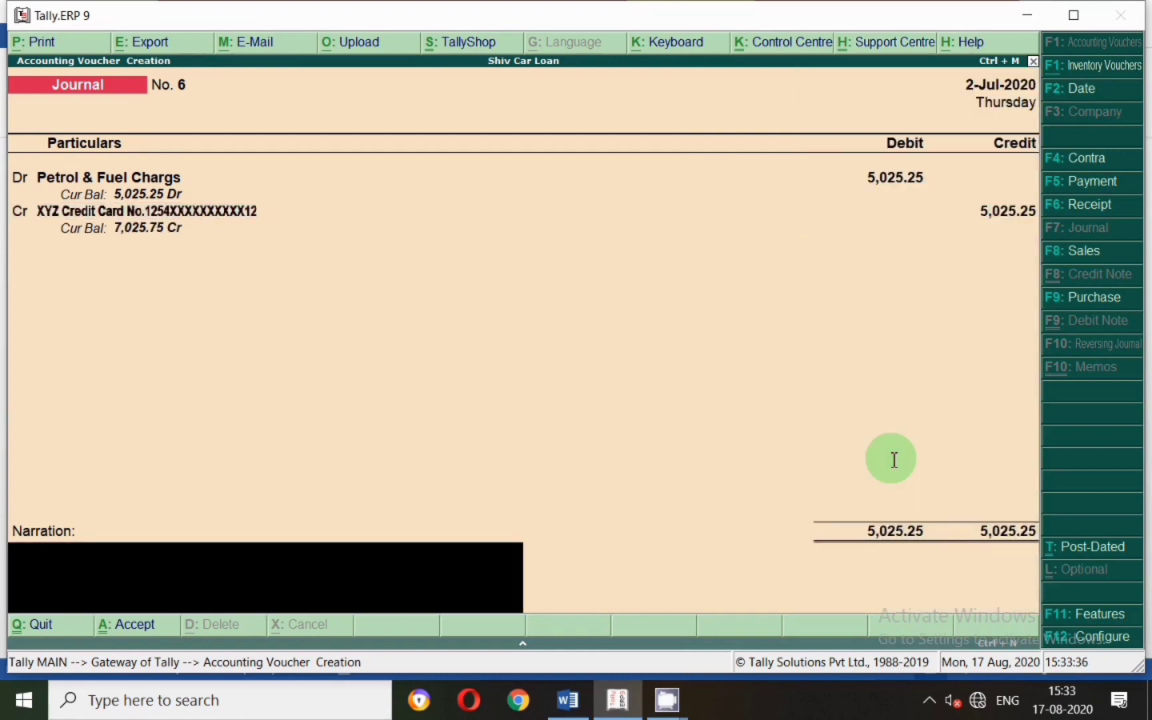
Reuse the previous voucher's narration for the petrol entry and save the journal voucher.
key("ctrl+alt+v")
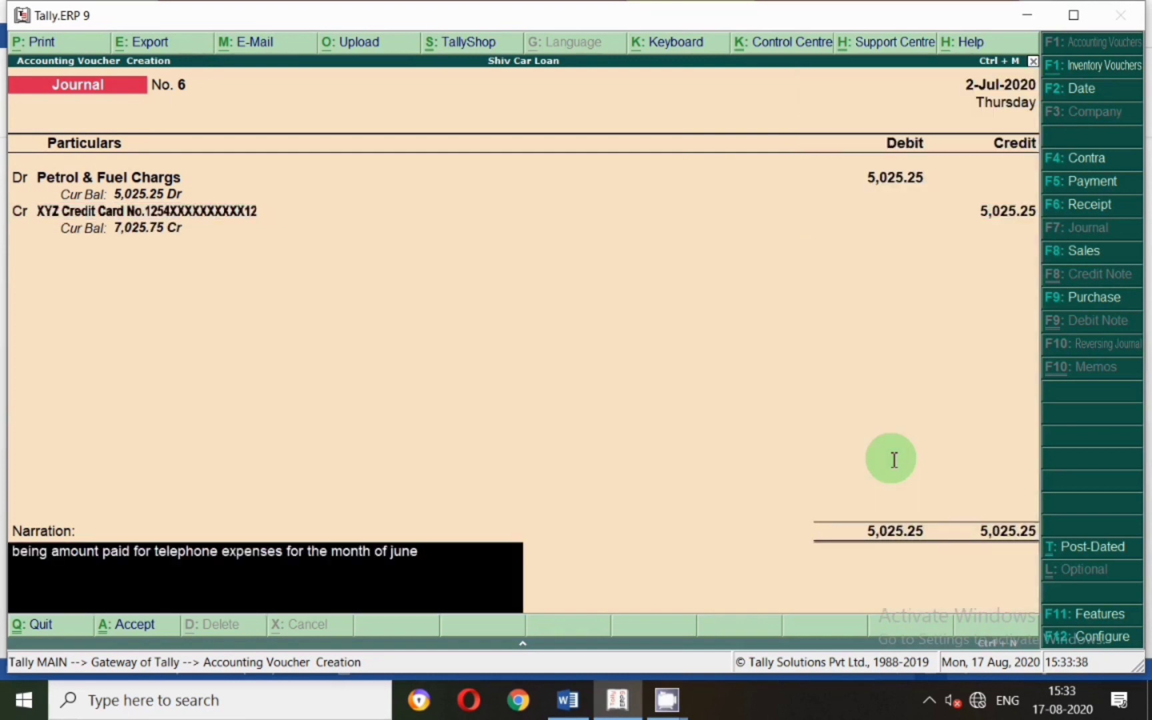
key("Return")
key("Return")
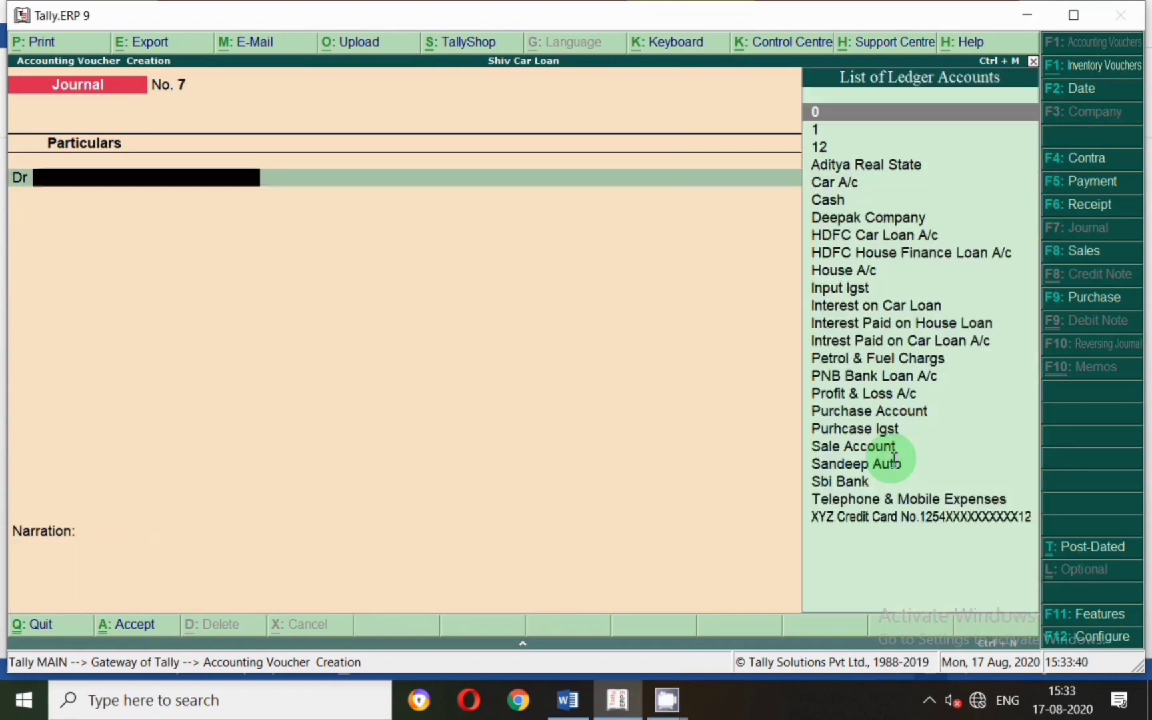
Create a "Staff Welfare" ledger under Indirect Expenses for the Word statement's pizza or snacks transaction, keeping the remaining defaults.
key("alt+Tab")
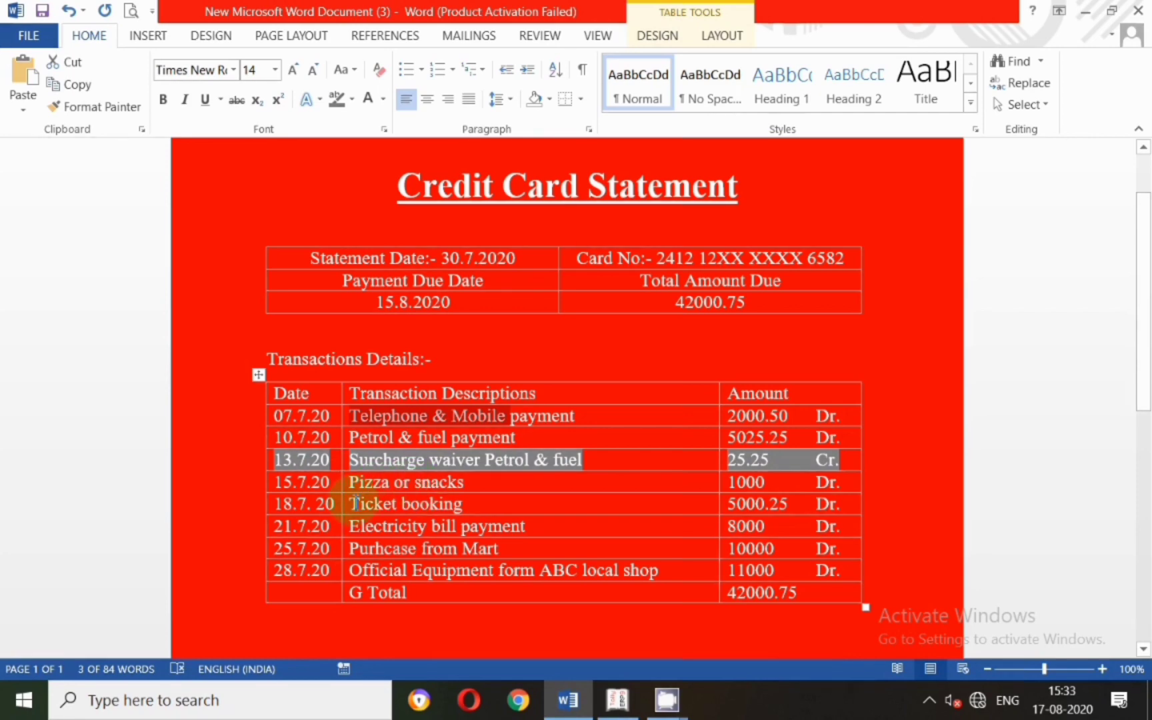
key("alt+Tab")
key("alt+c")
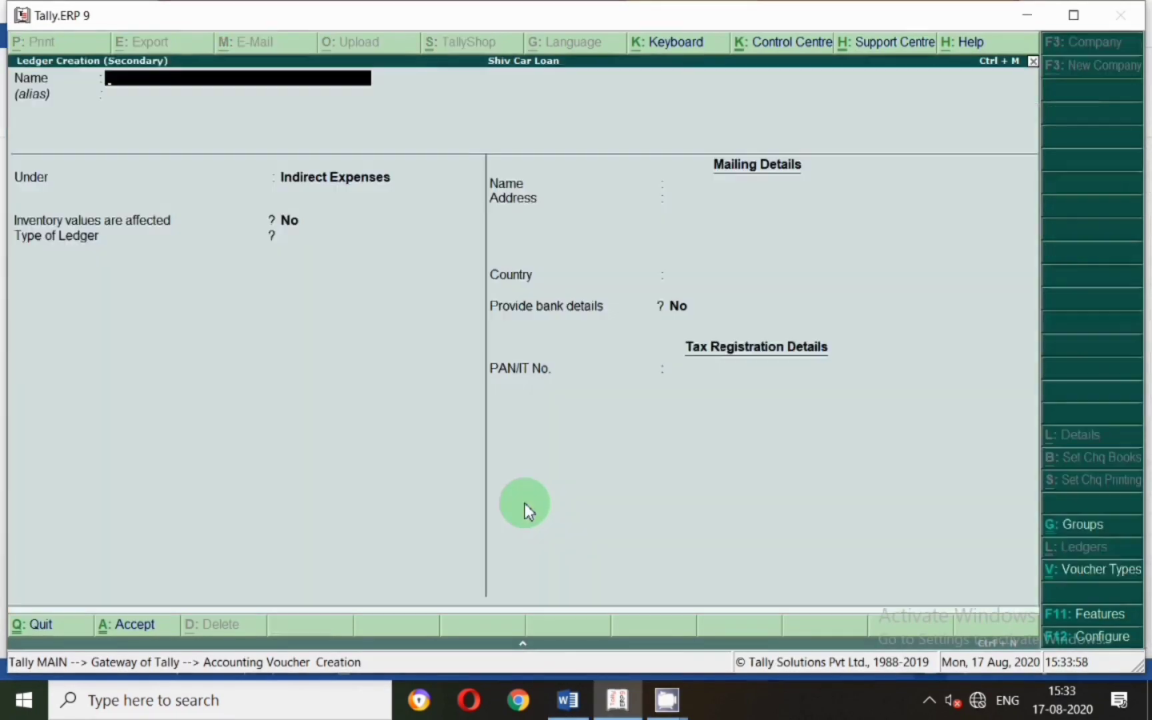
type("Staff")
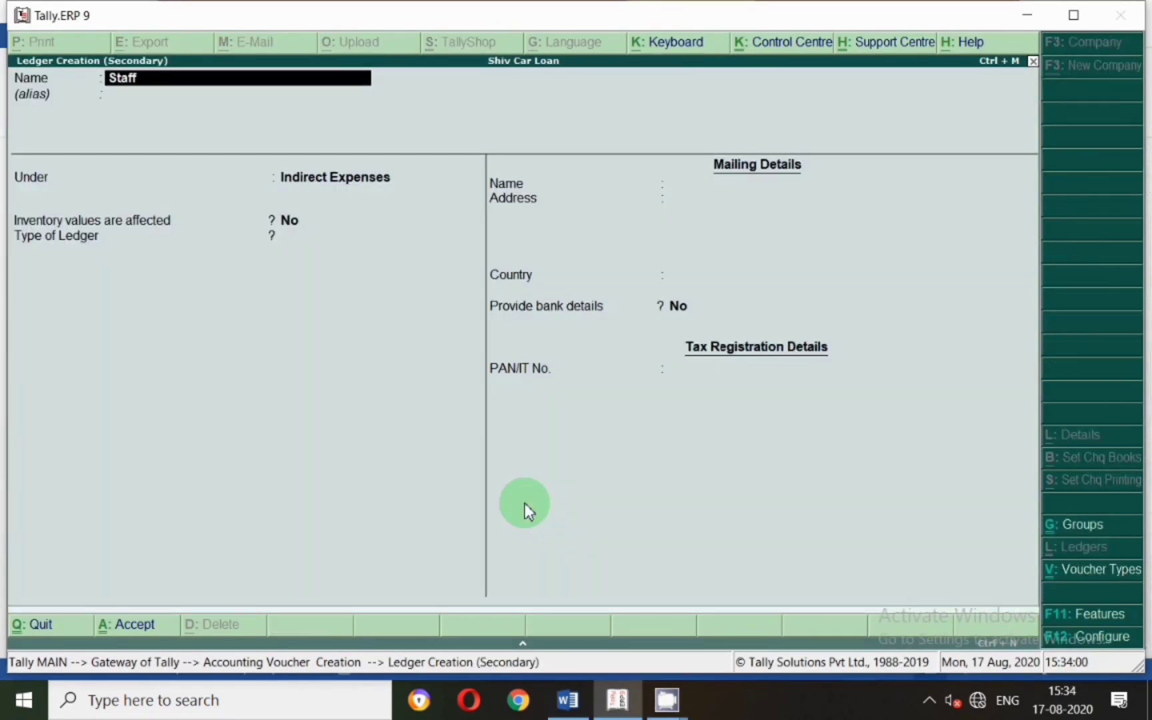
type(" WE")
key("Return")
key("Return")
key("Return")
key("Return")
key("Return")
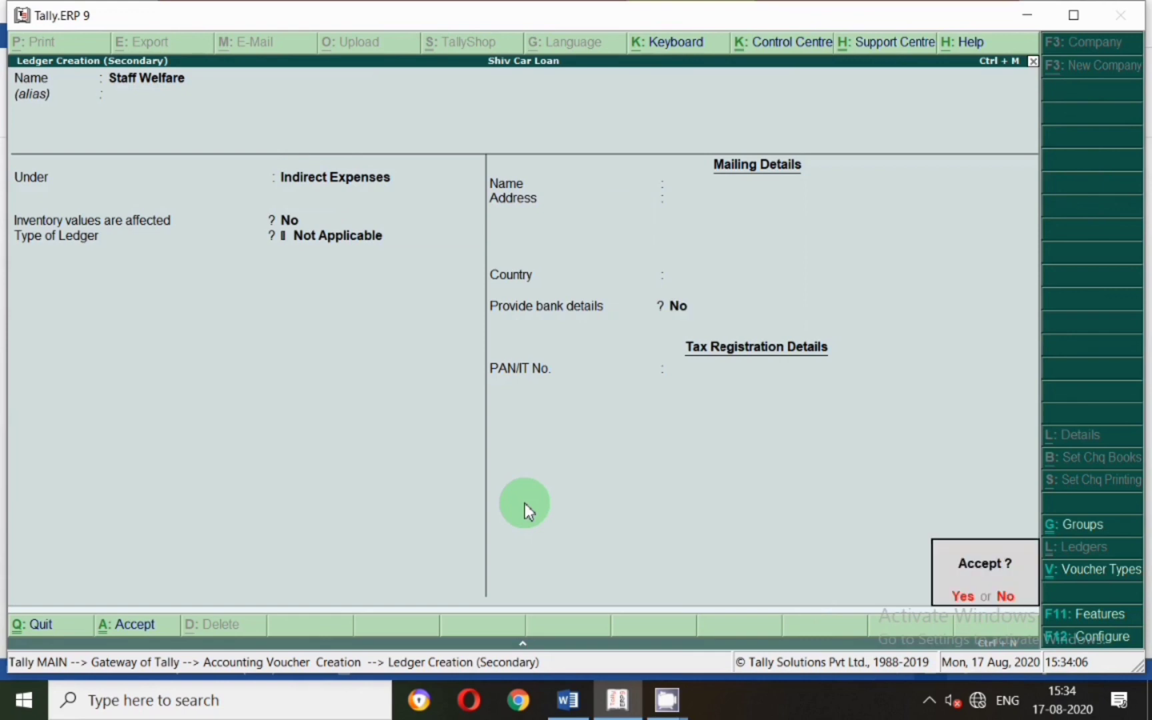
key("Return")
Debit Staff Welfare with 1,000, taking the amount from the Word statement's 15.7.20 transaction.
key("alt+Tab")
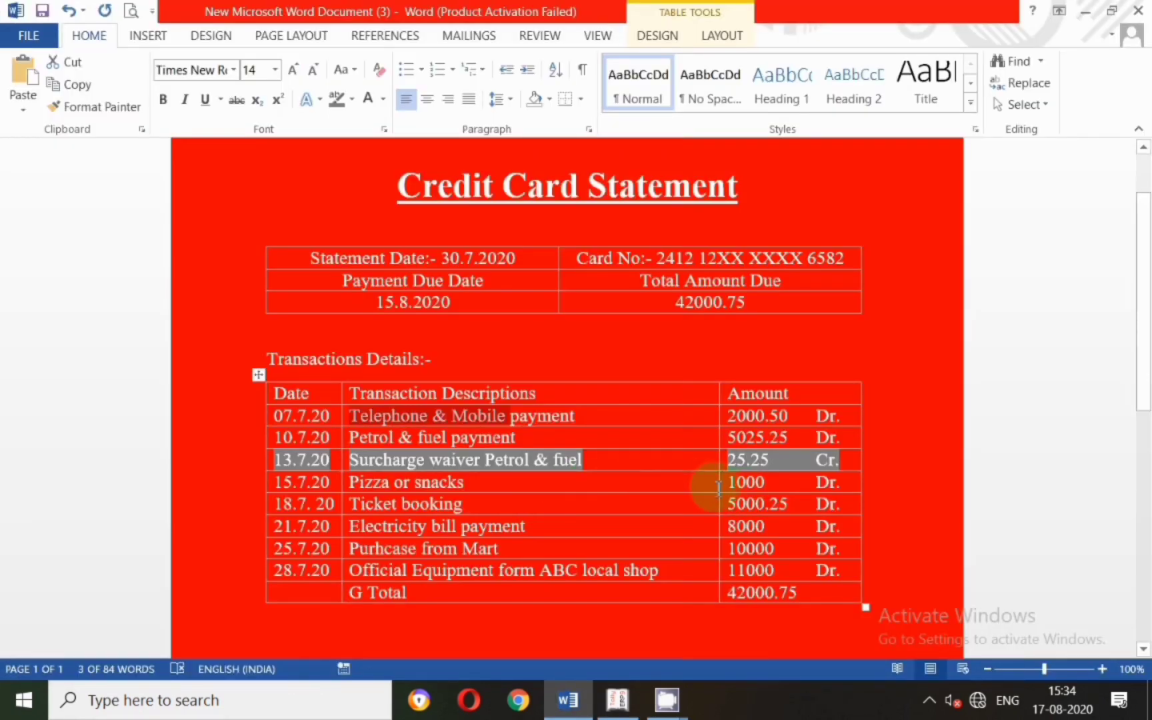
key("alt+Tab")
type("1000")
key("Return")
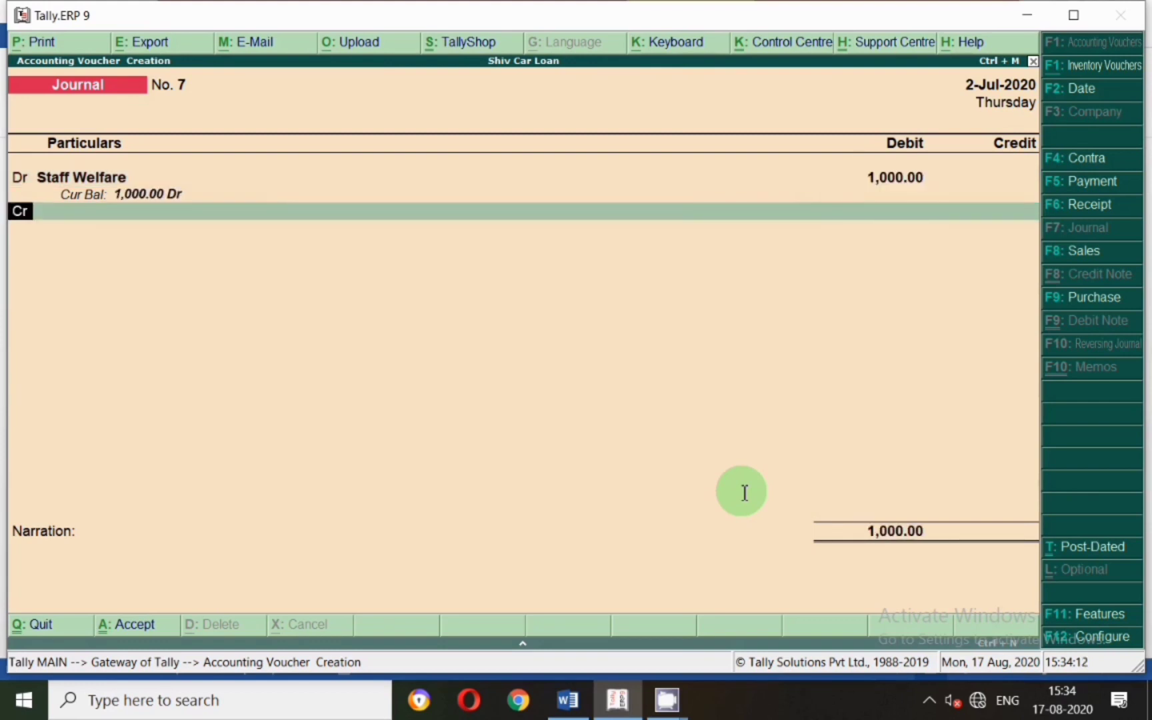
Credit the XYZ Credit Card ledger with 1,000 and save the staff welfare voucher without a narration.
type("S")
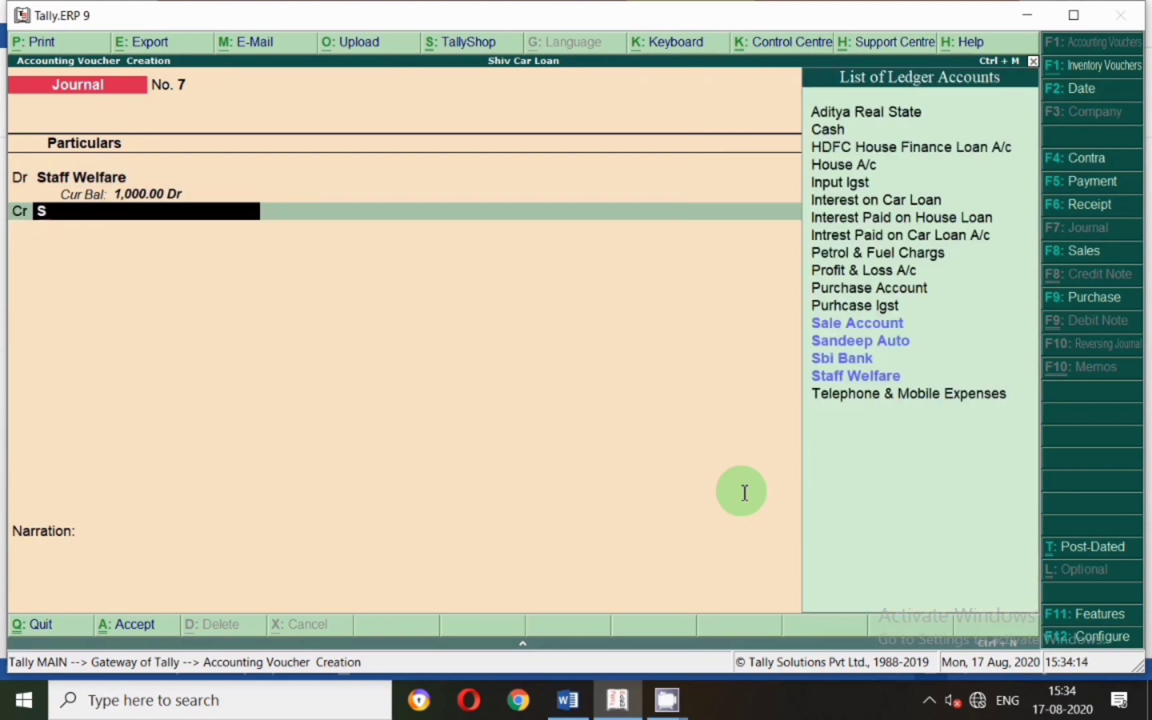
type("x")
key("BackSpace")
type("xy")
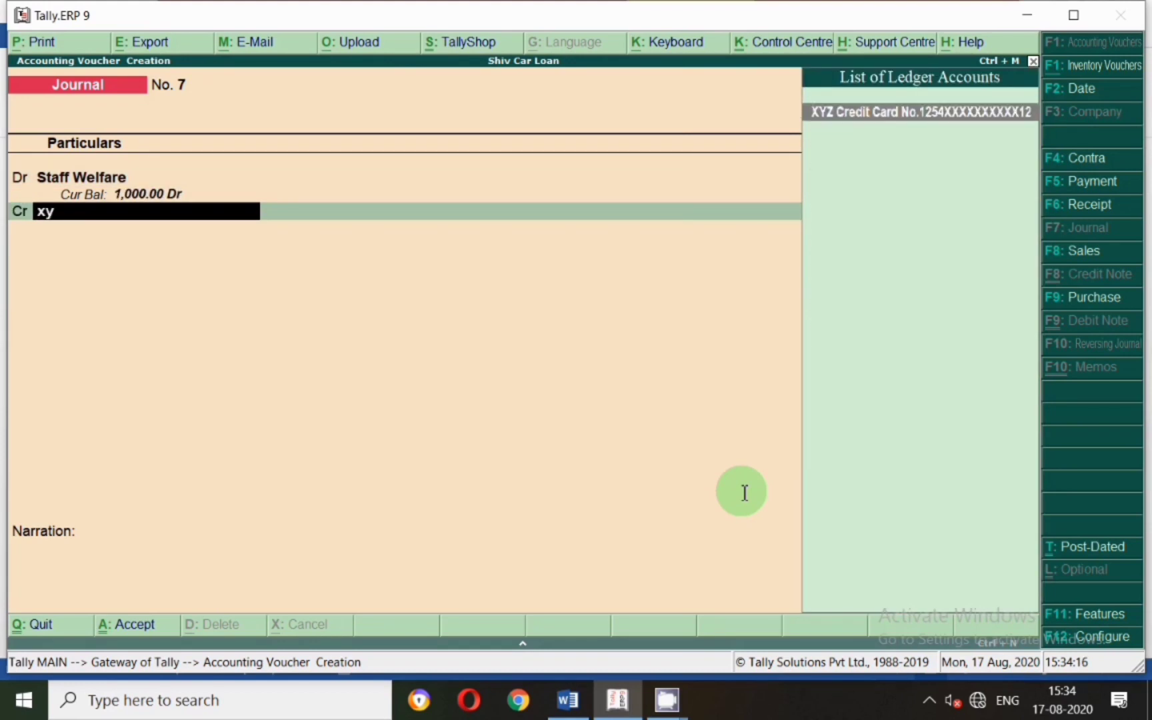
key("Return")
key("Return")
key("Return")
key("Return")
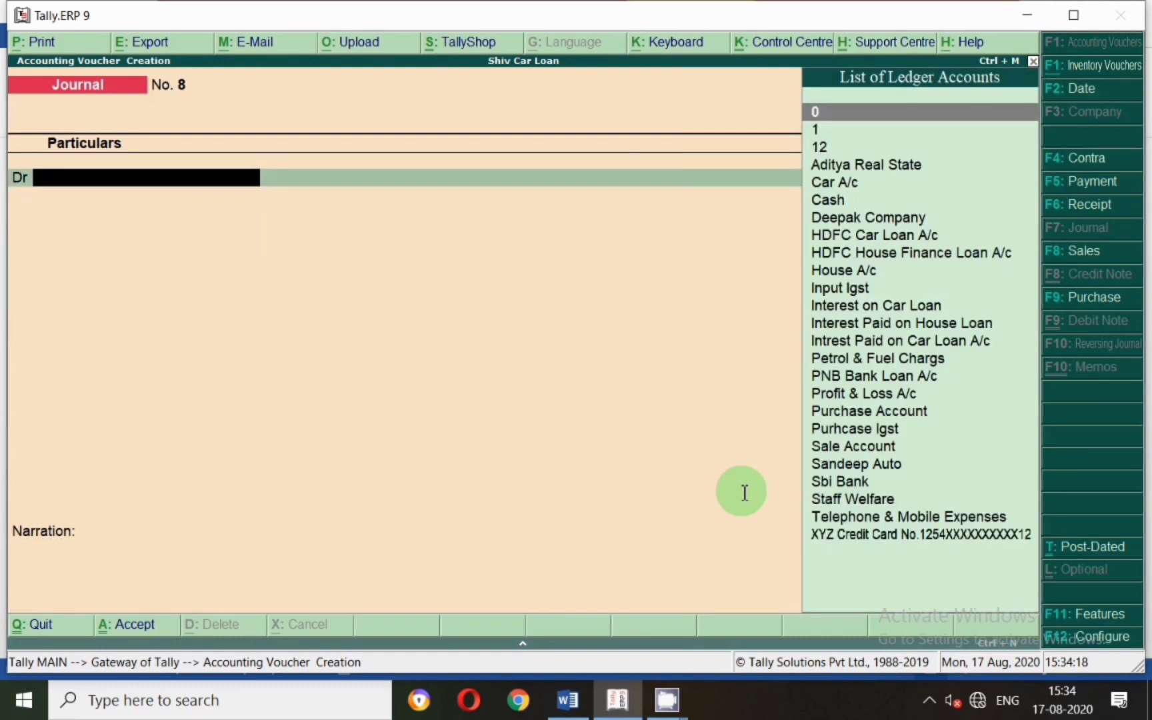
Set the date of the new journal voucher to 2.7.
key("F2")
type("2.7")
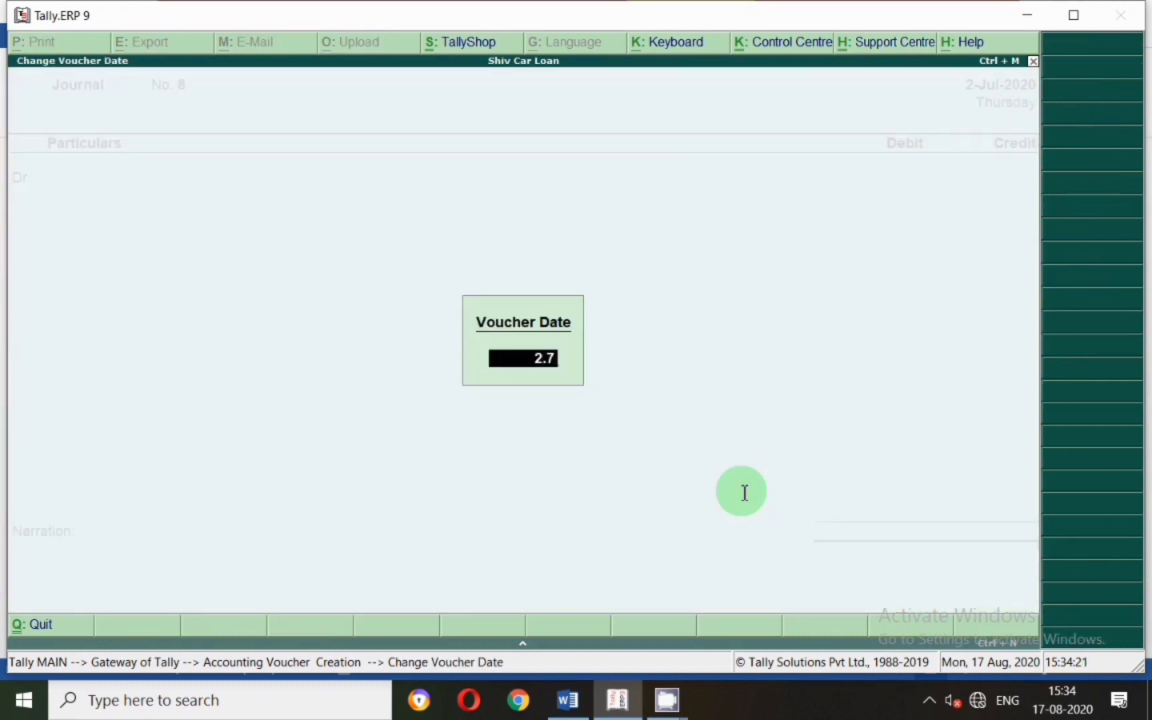
key("Return")
Create a "Tour & Travell Expenses" ledger under Indirect Expenses for the Word statement's ticket booking transaction, keeping the remaining defaults.
key("alt+Tab")
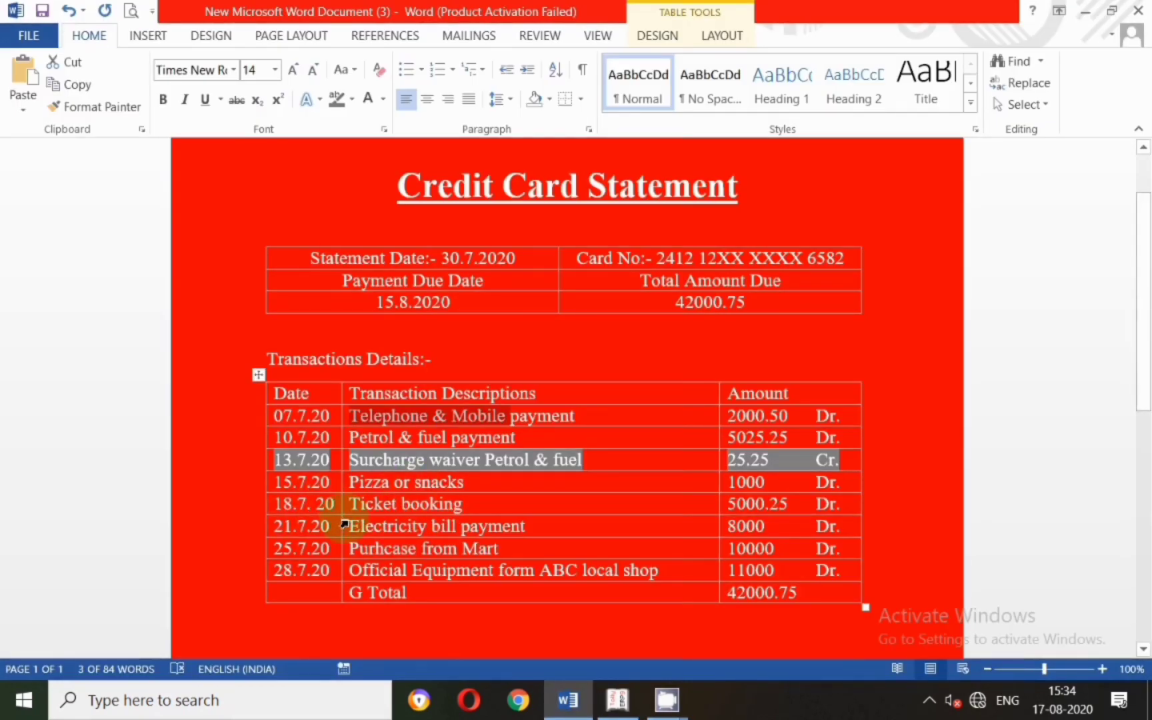
key("alt+Tab")
key("alt+c")
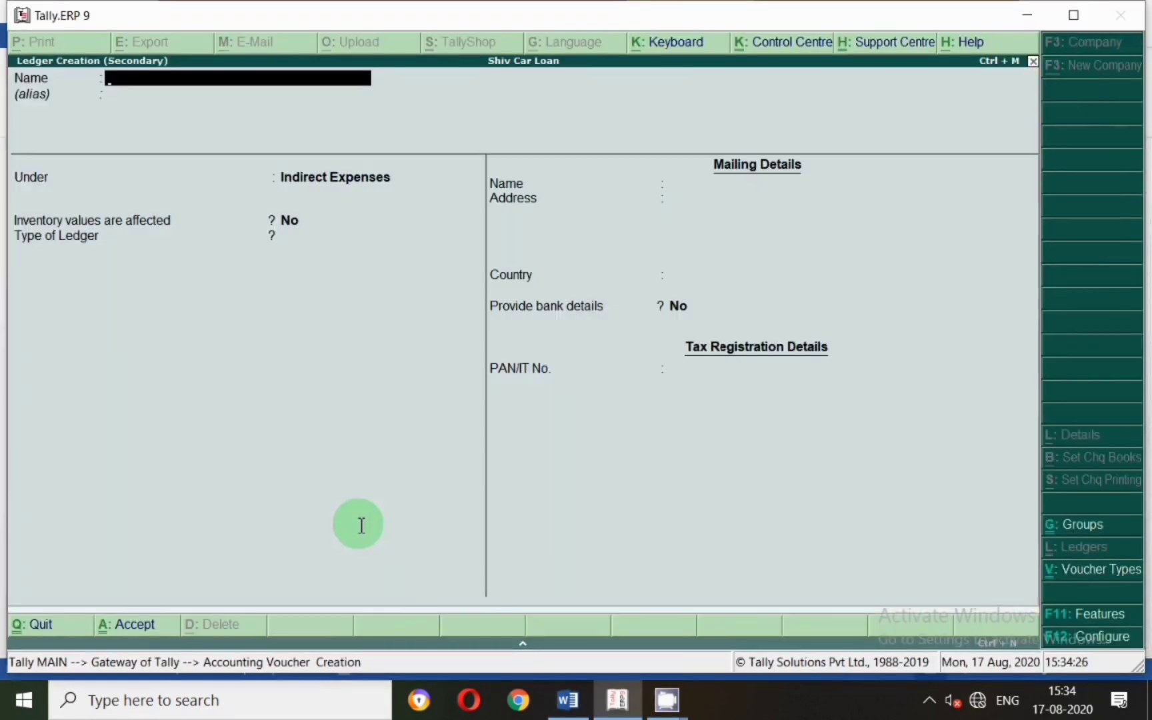
type("Toor")
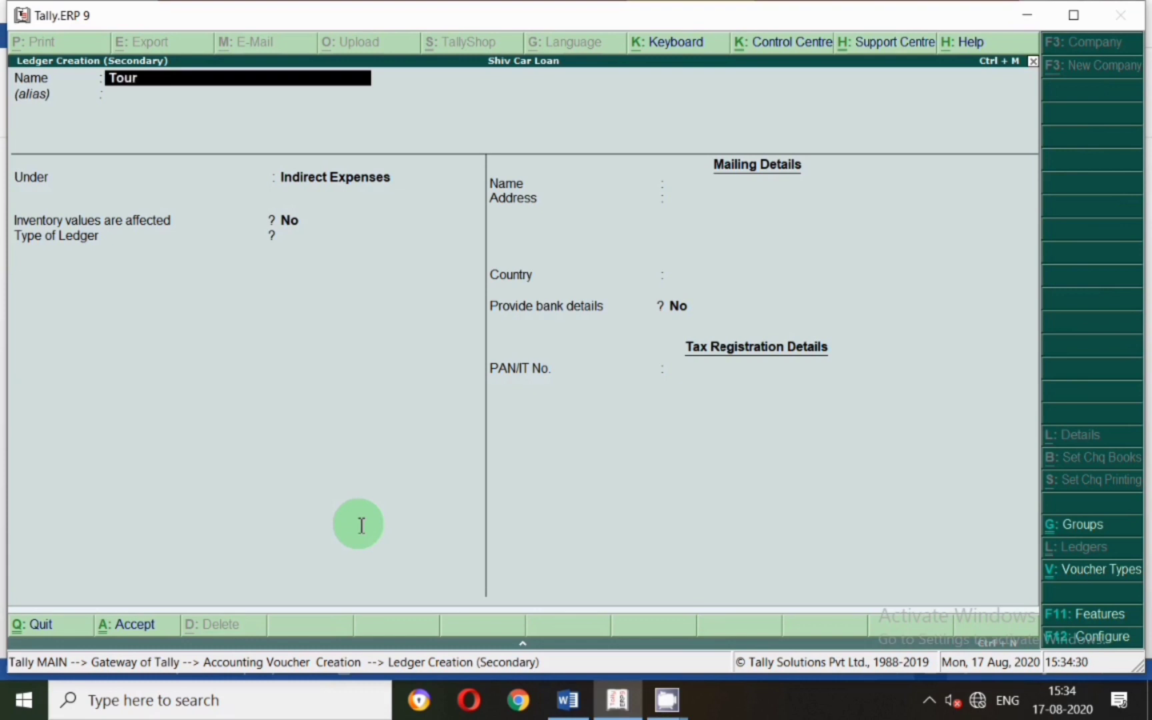
type(" & Tra")
type("vell Ec")
type("pa")
type("enses")
key("Return")
key("Return")
key("Return")
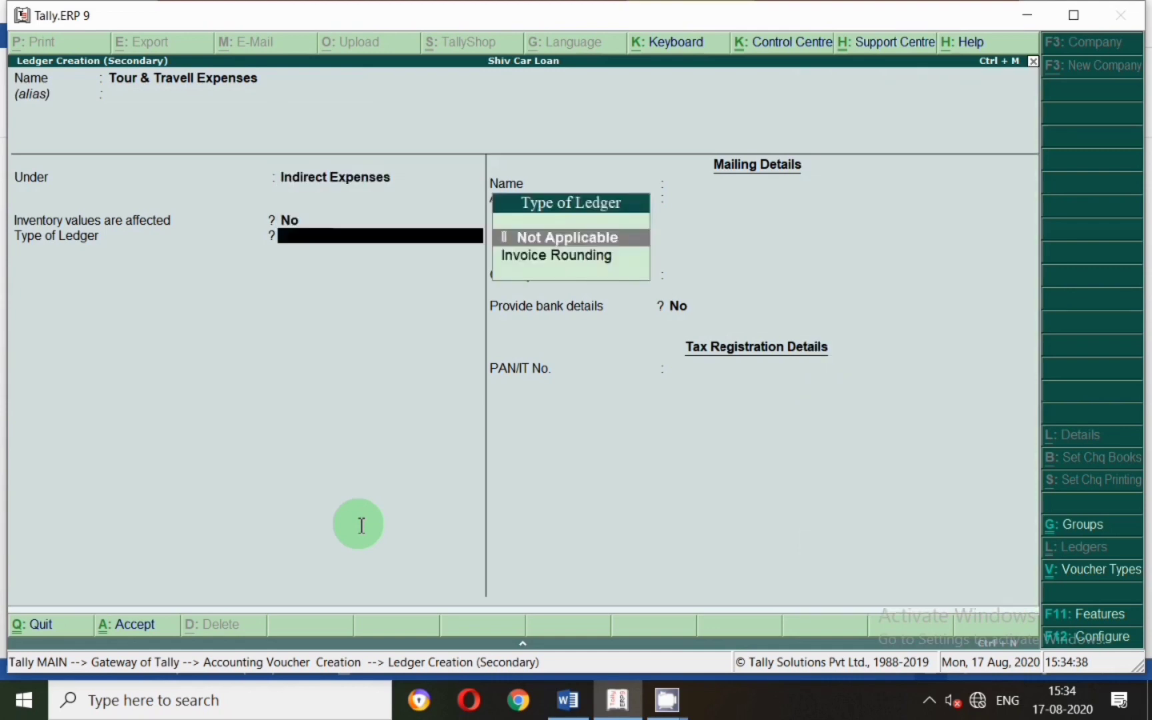
key("Return")
key("Return")
Debit Tour & Travell Expenses with 5,000.25, taking the amount from the Word statement's ticket booking transaction.
key("alt+Tab")
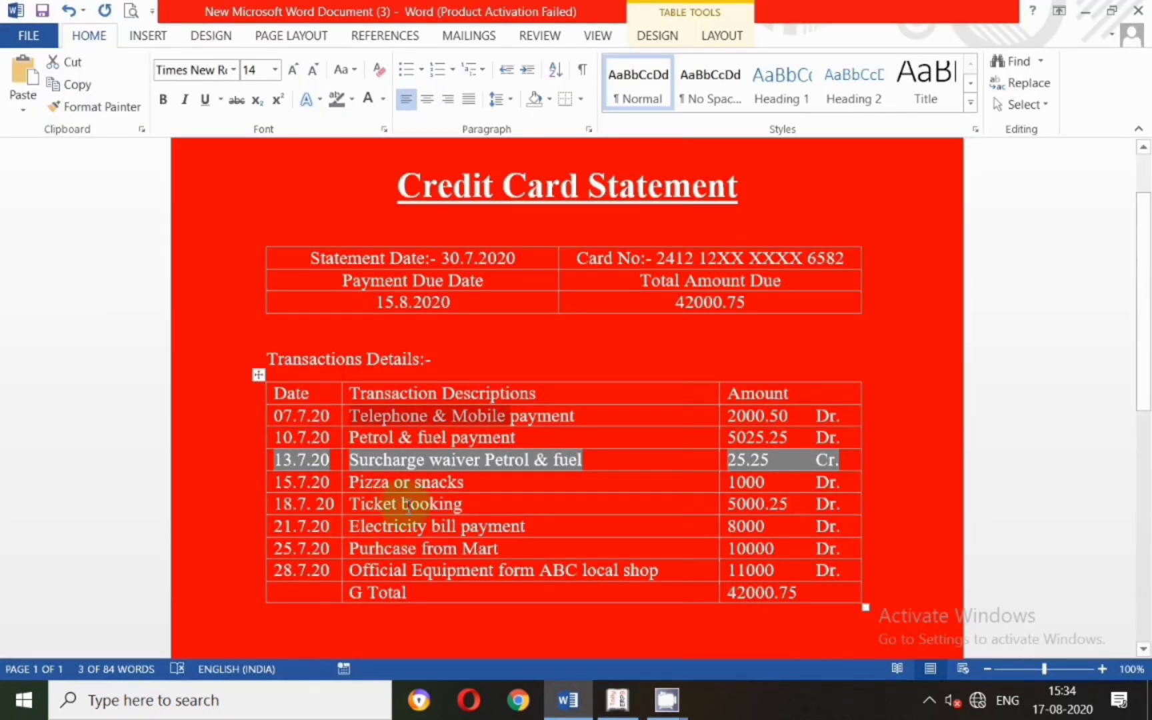
key("alt+Tab")
type("5")
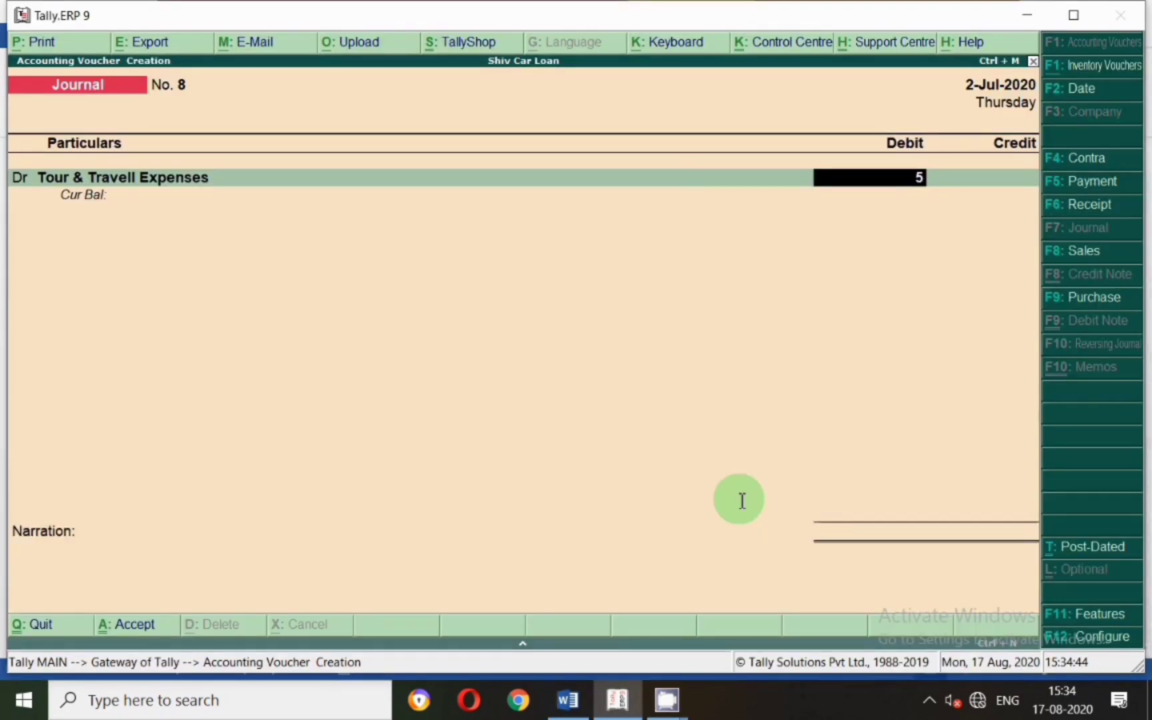
type("000.25")
key("Return")
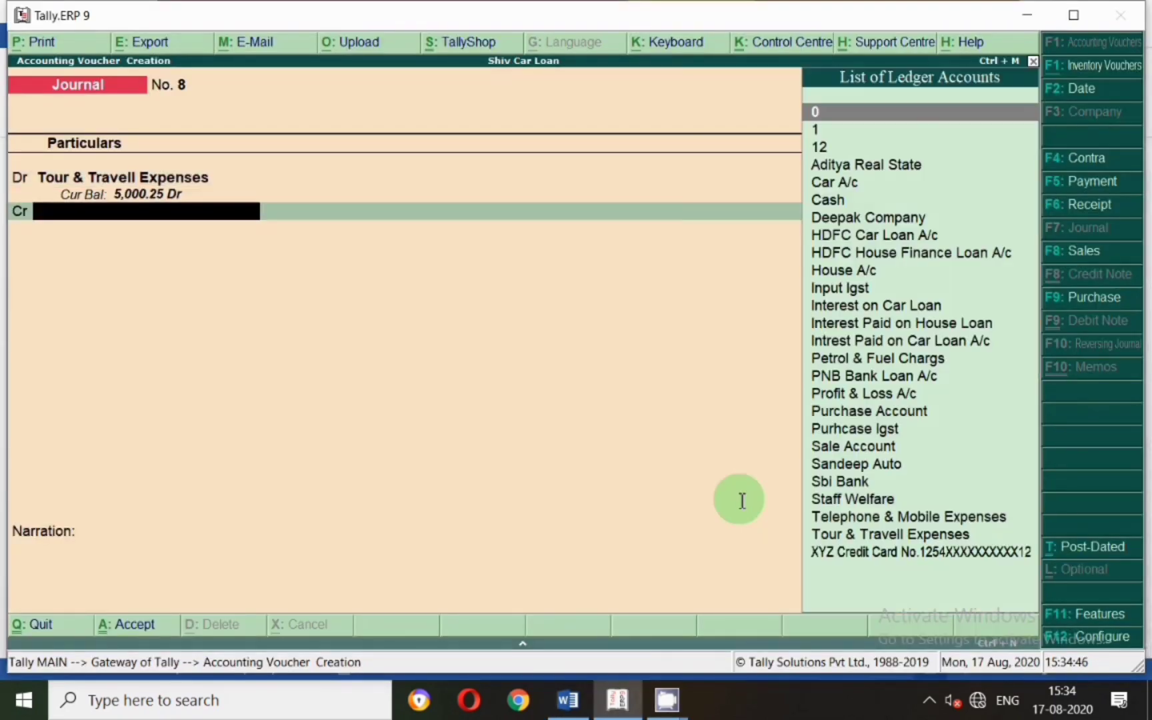
Credit the XYZ Credit Card ledger with 5,000.25 and save the travel voucher without a narration.
type("Xy")
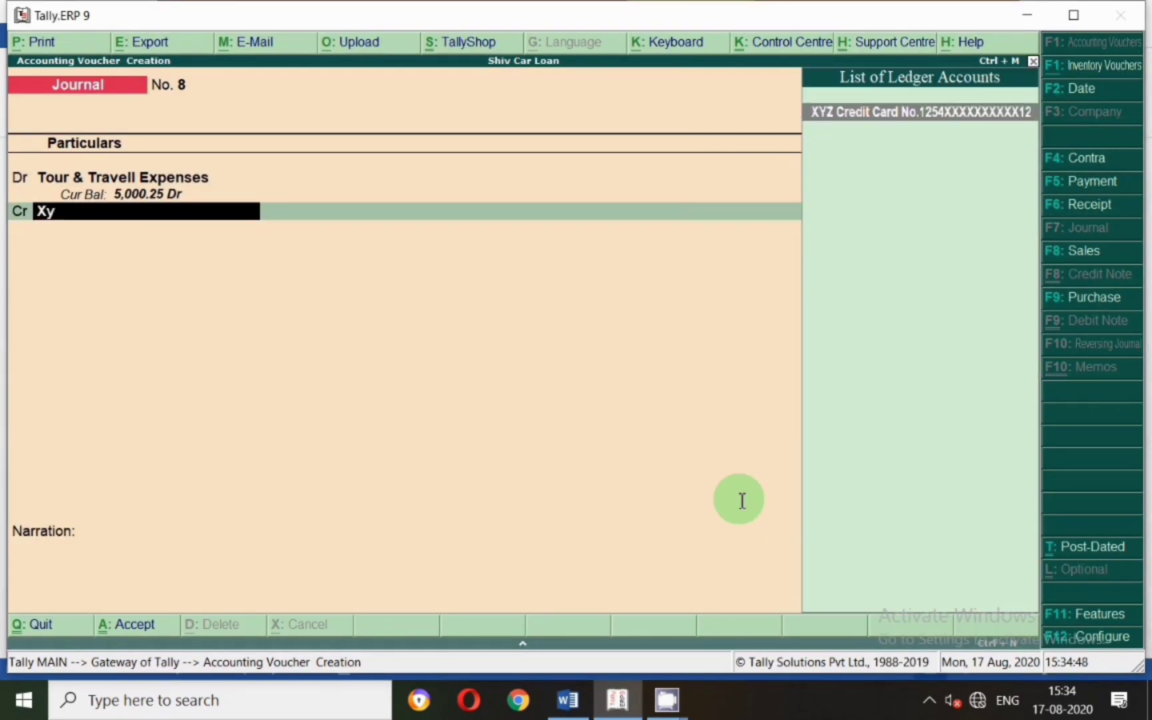
key("Return")
key("Return")
key("Return")
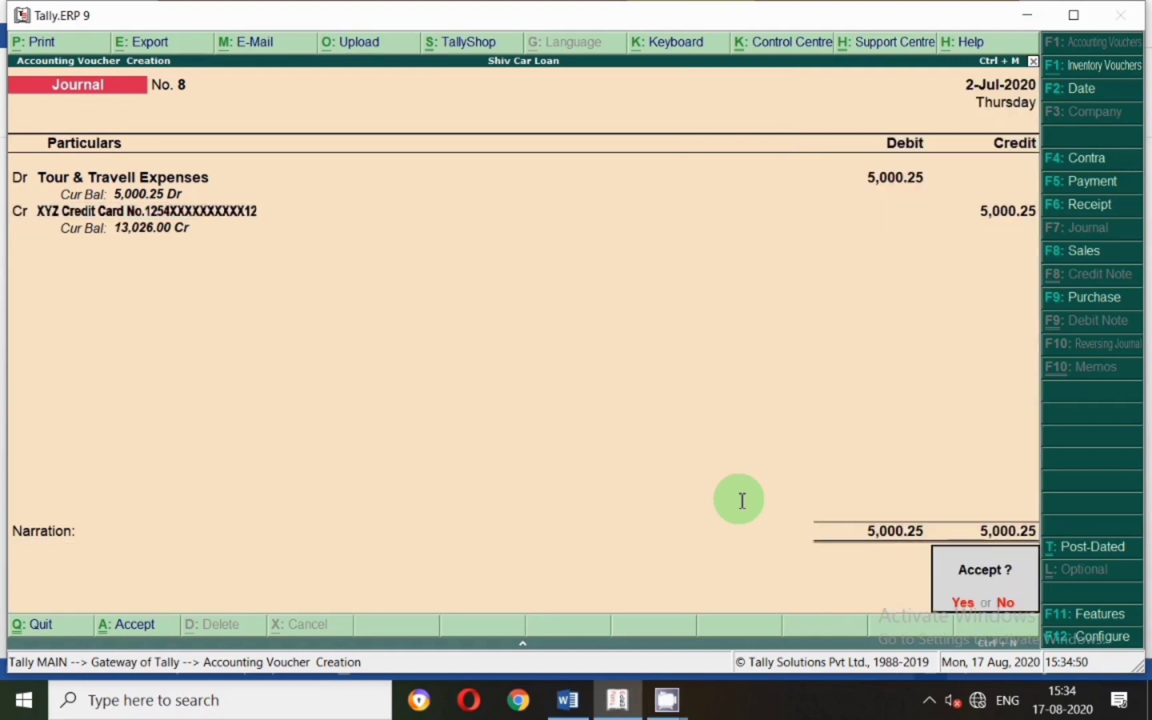
key("y")
Create an "Electricity Charges" ledger under Indirect Expenses for the Word statement's electricity bill payment, keeping the remaining defaults.
key("alt+Tab")
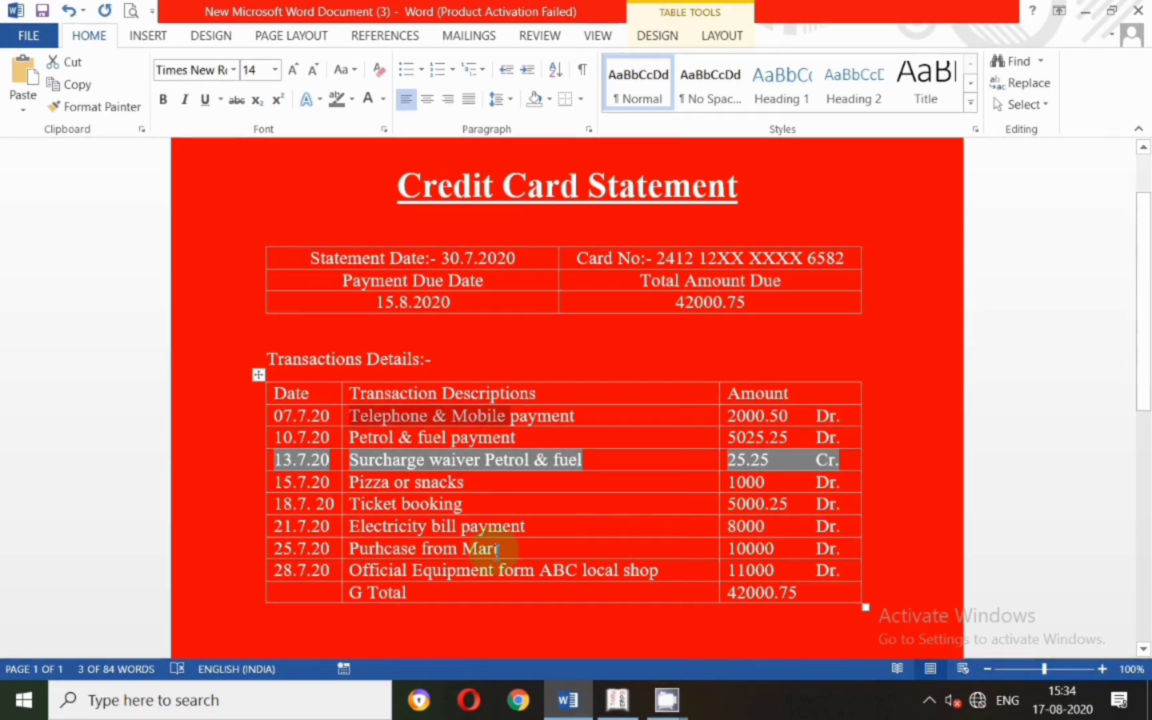
key("alt+Tab")
key("alt+c")
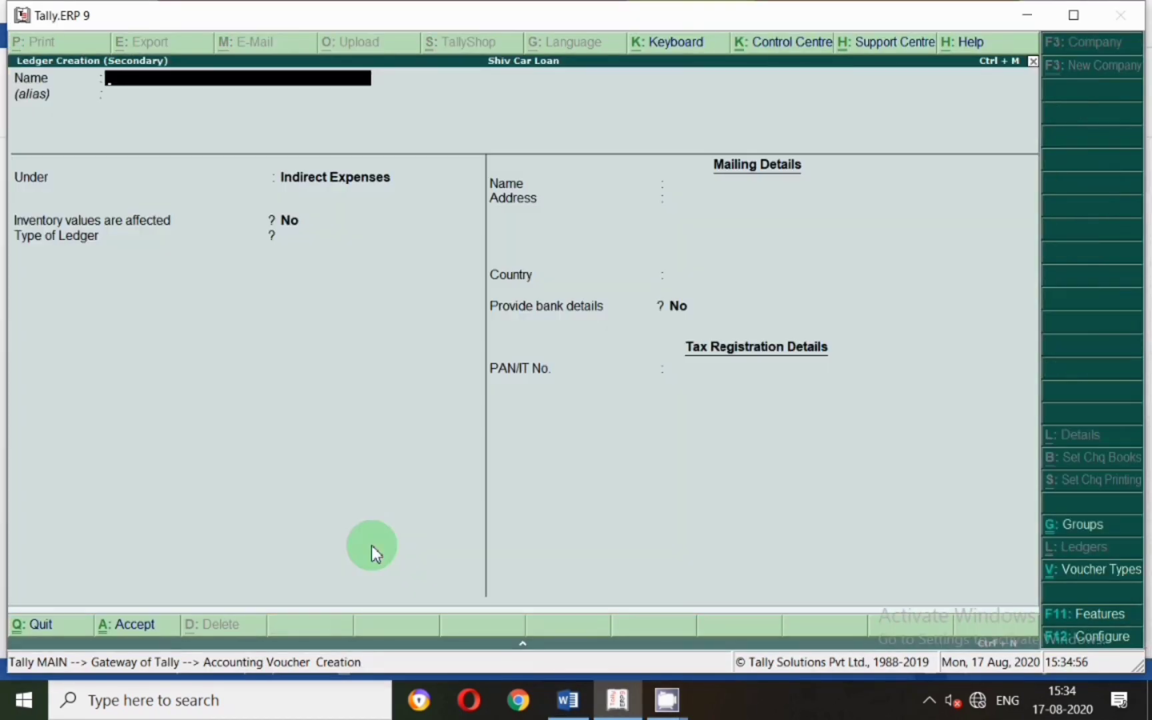
type("Electr")
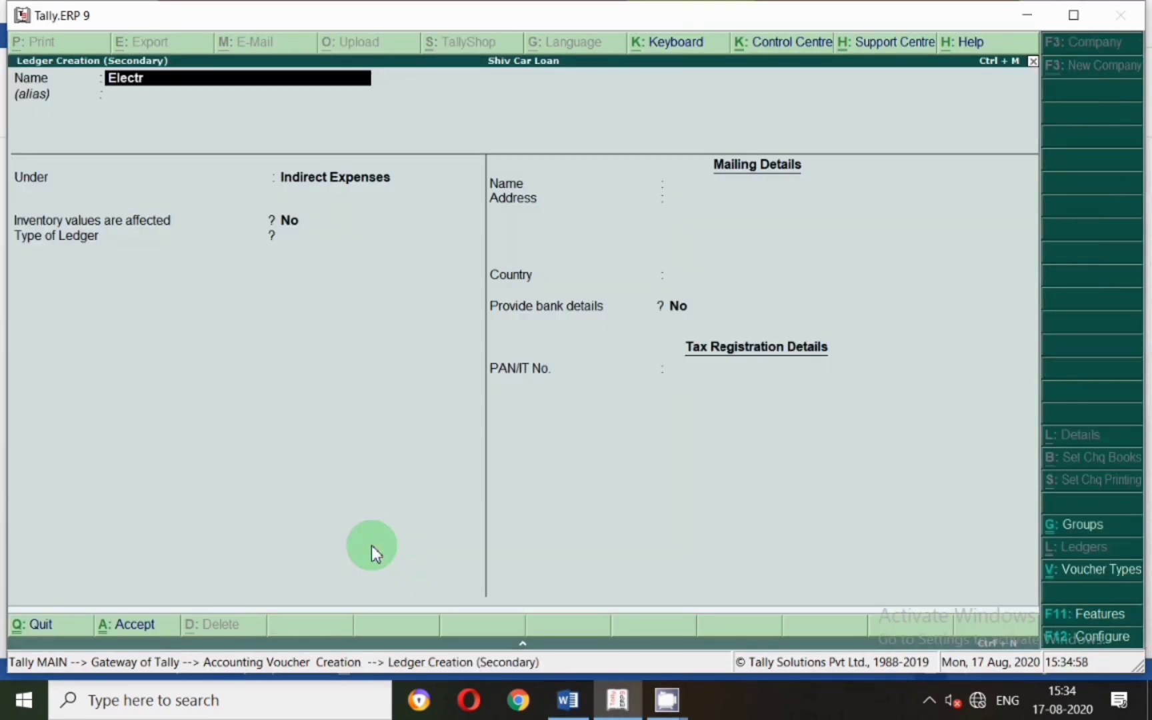
type("icity Charges")
key("Return")
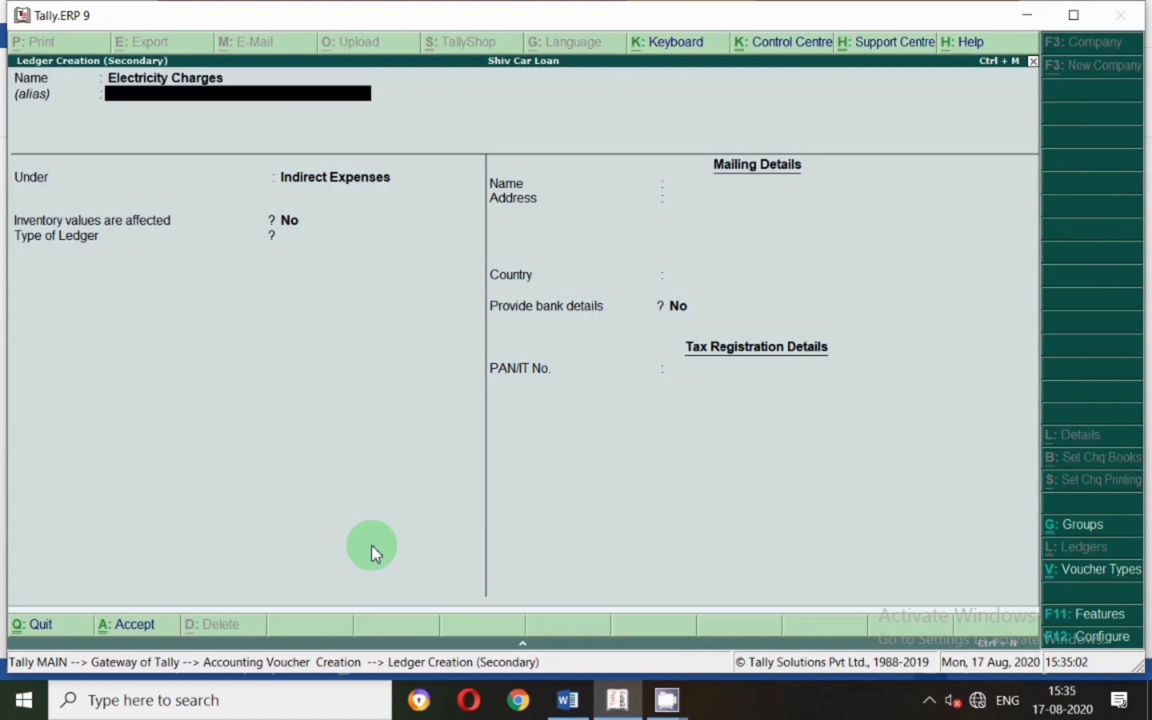
key("Return")
key("Return")
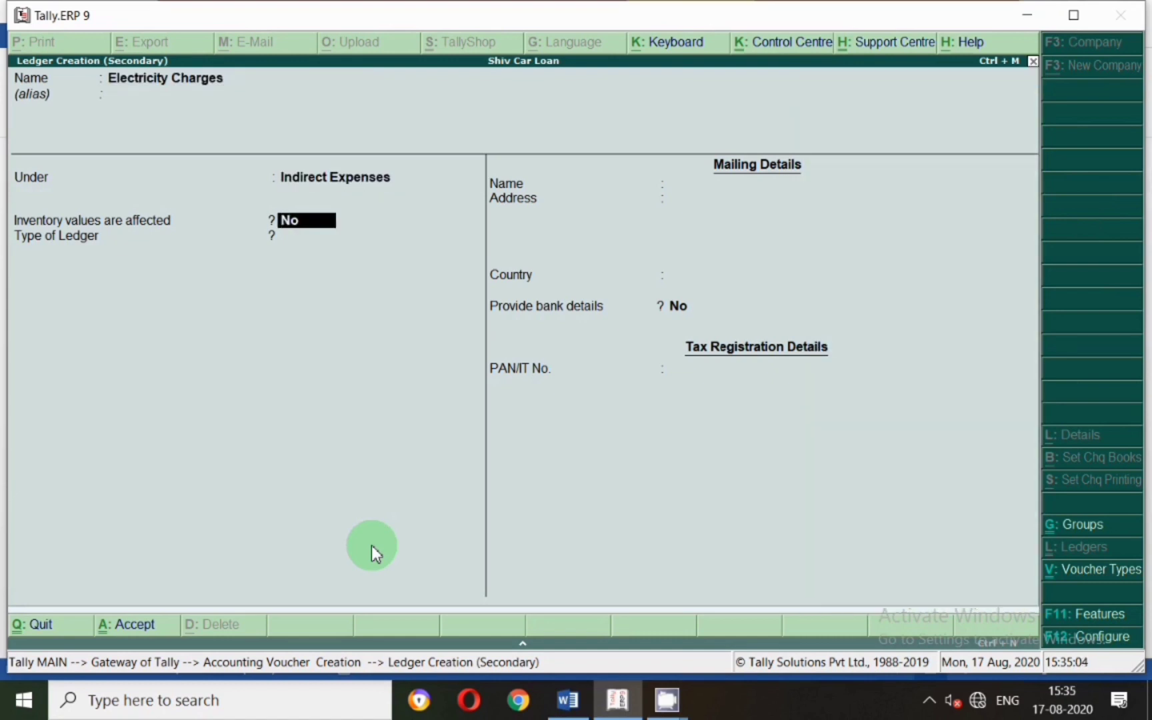
key("Return")
key("Return")
key("Return")
Debit Electricity Charges with 8,000 and credit the XYZ Credit Card ledger with the same amount.
type("8000")
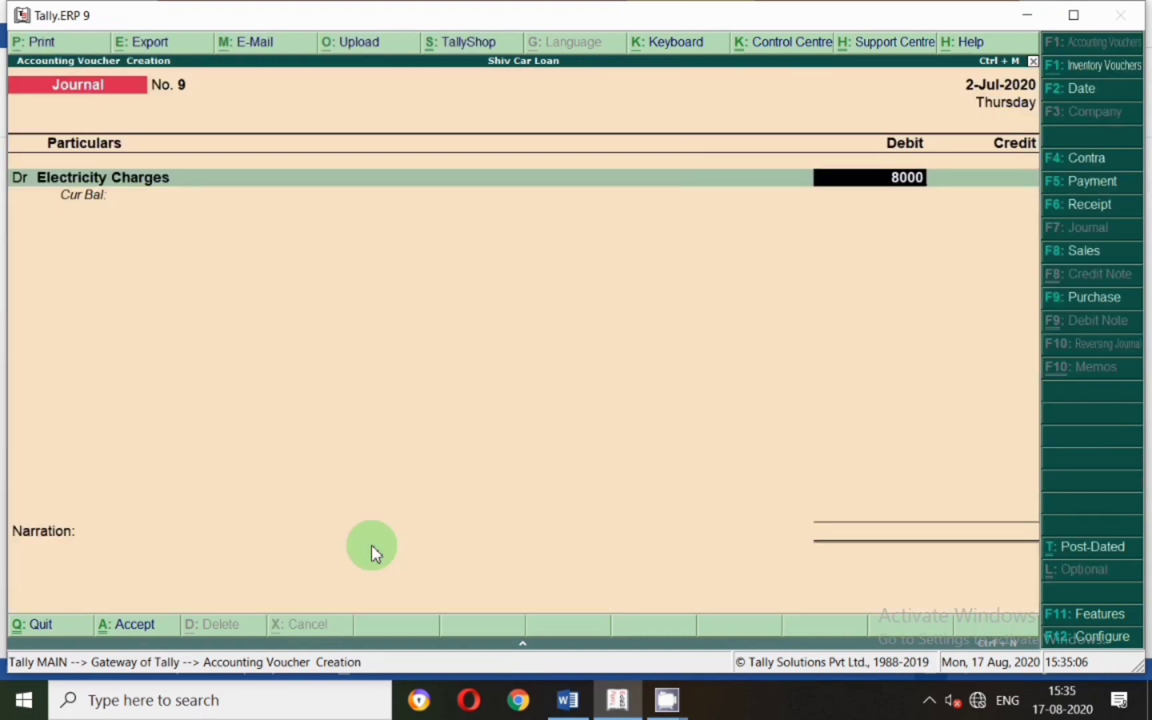
key("Return")
key("Return")
type("X")
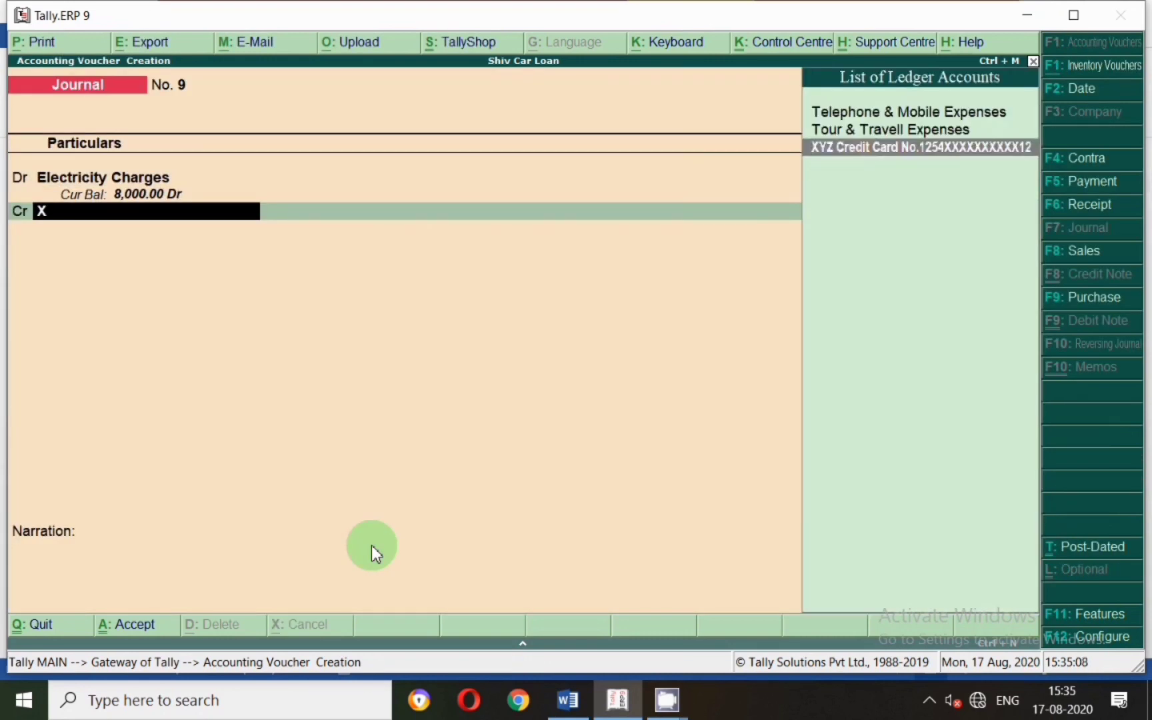
key("Return")
key("Return")
Reuse the earlier narration "being amount paid for telephone expenses for the month of june" and save the electricity voucher.
key("ctrl+r")
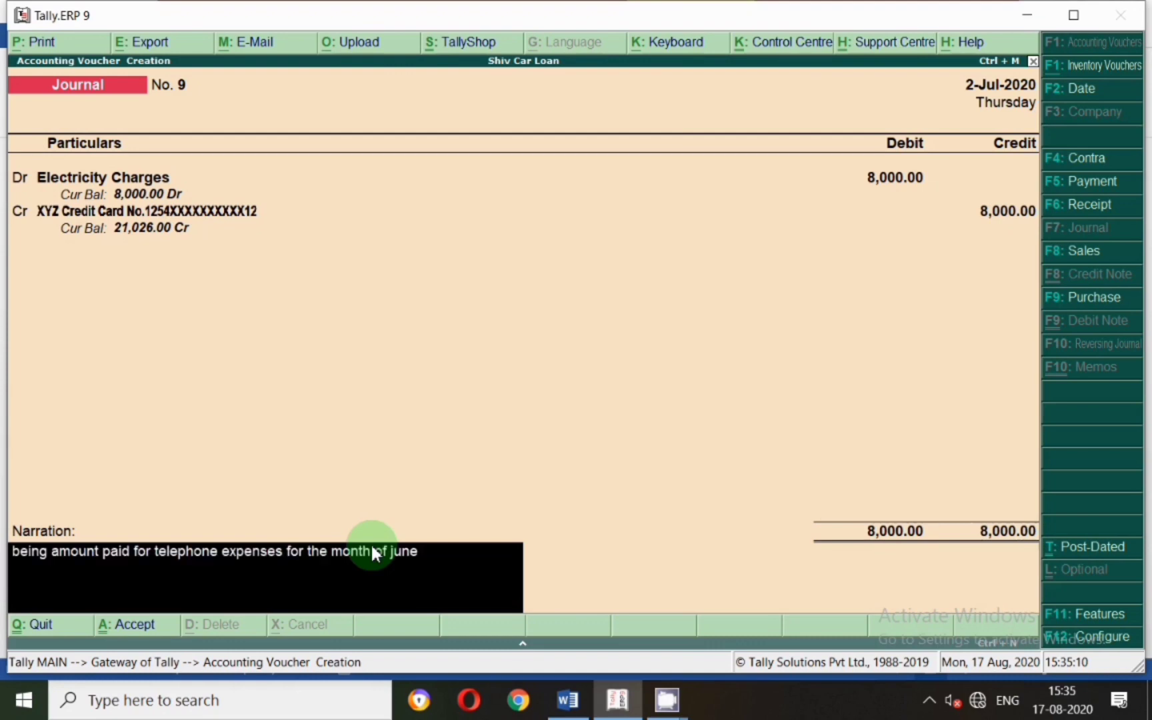
key("Return")
key("Return")
Start a new ledger named "Mart" under Sundry Creditors for the Word statement's 25.7.20 purchase.
key("alt+Tab")
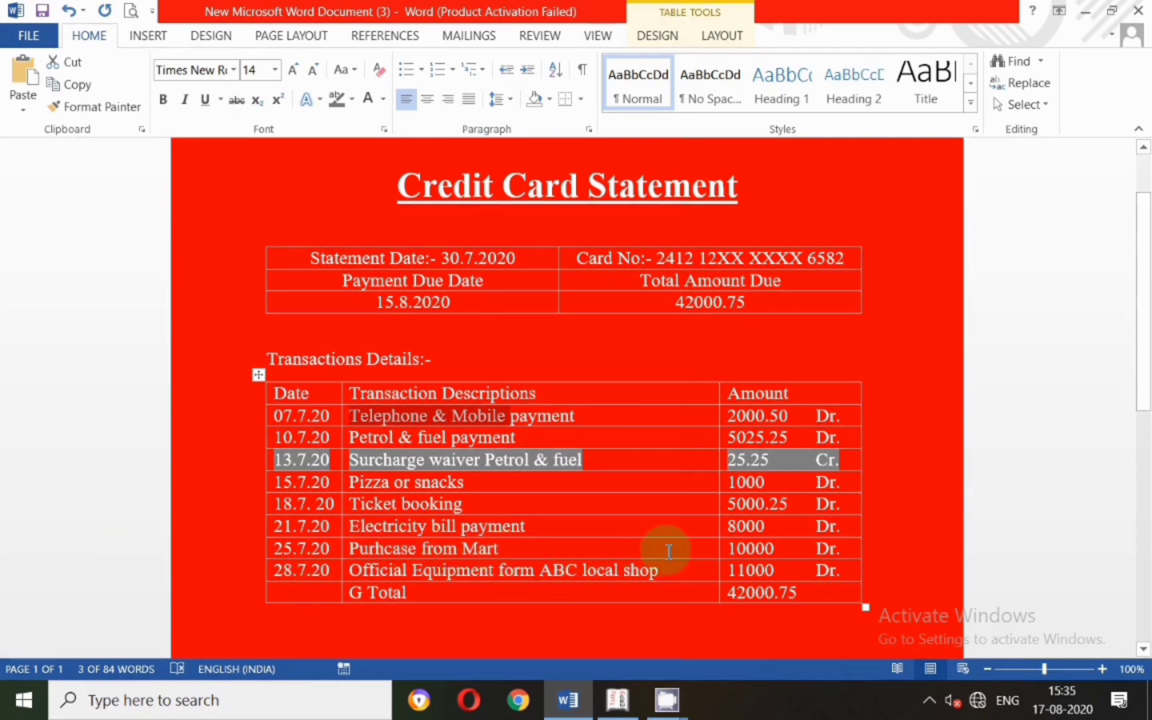
key("alt+Tab")
key("alt+c")
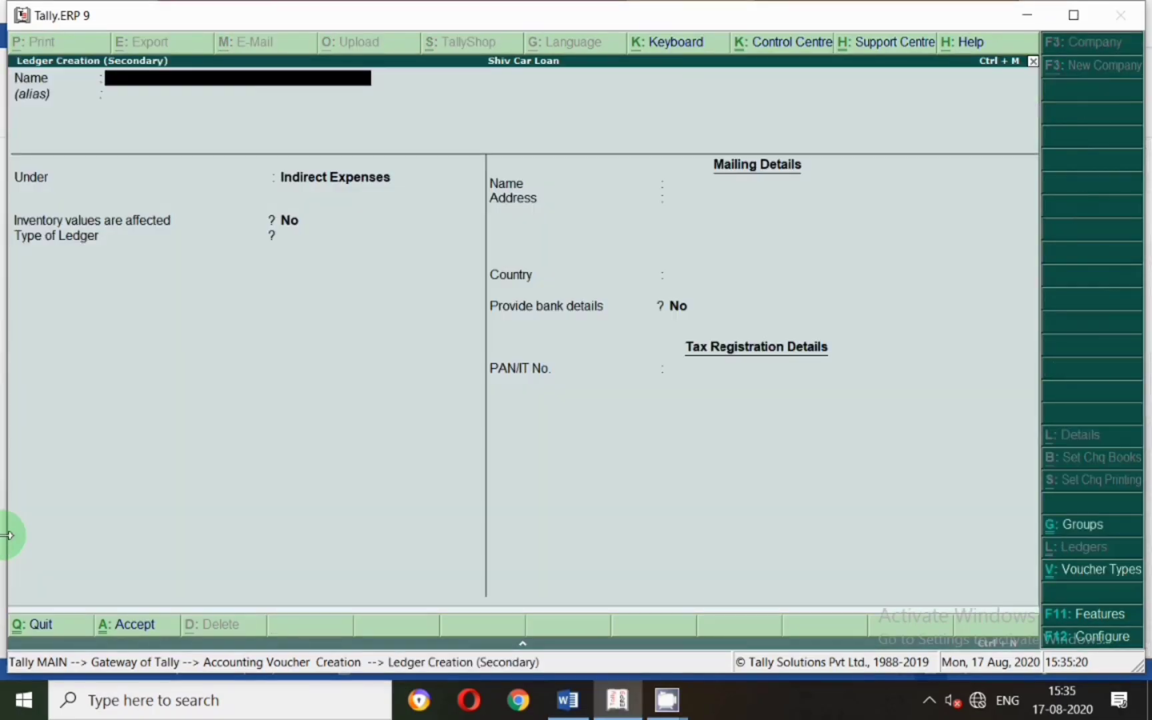
type("Mart")
key("Return")
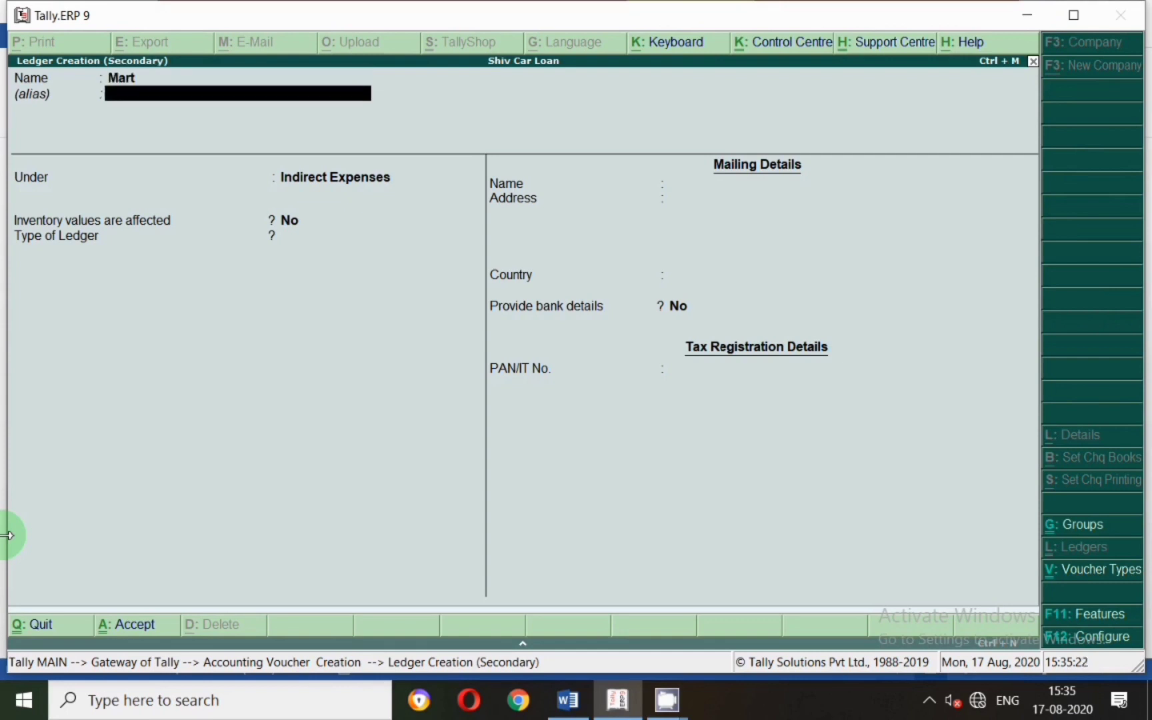
key("Return")
type("Sun")
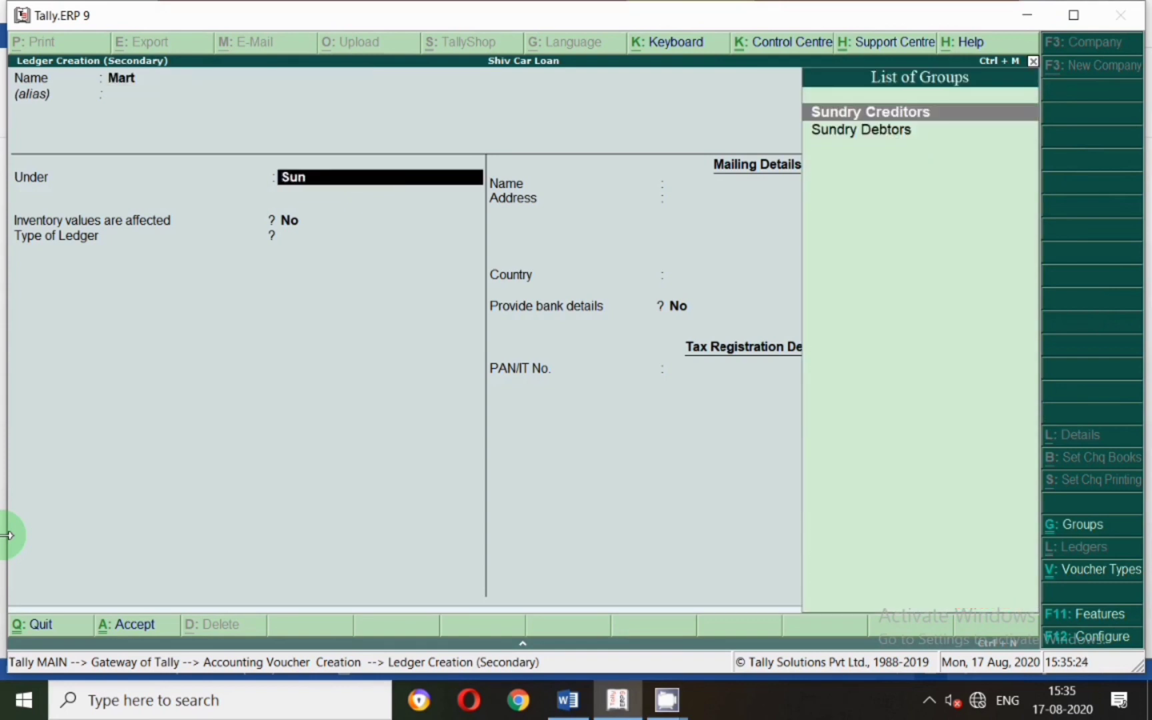
key("Return")
Keep the Mart ledger's default billing and mailing details, leave its address and PAN blank, and save it.
key("Return")
key("Return")
key("Return")
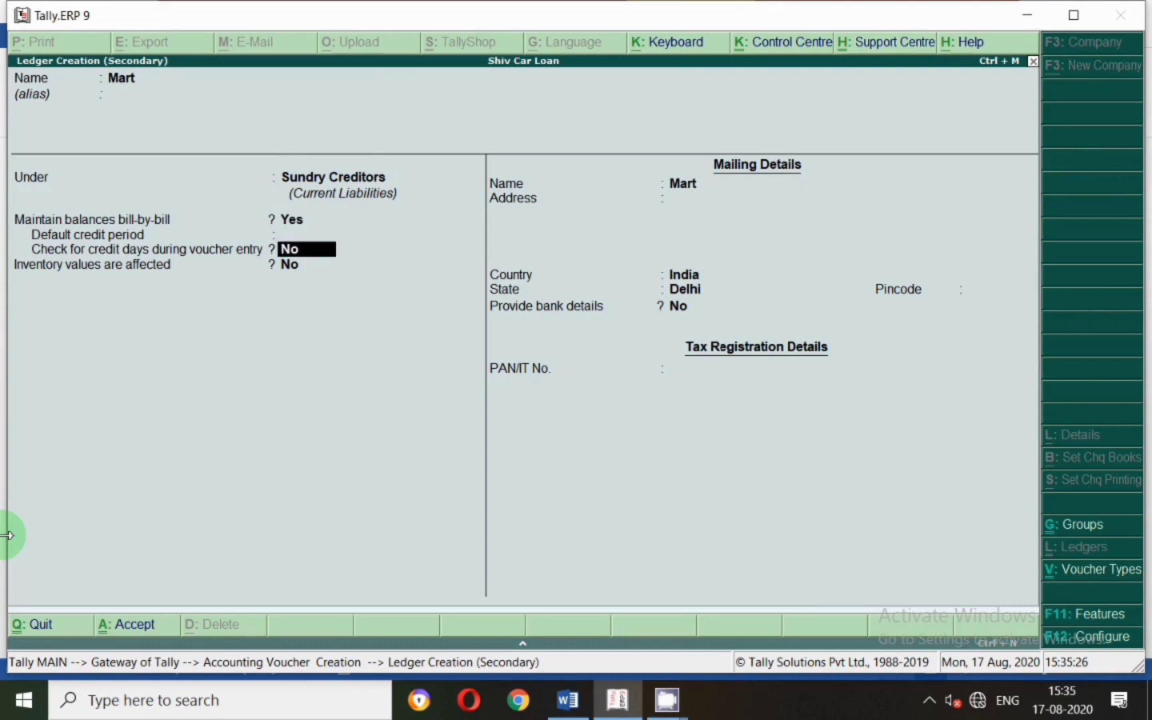
key("Return")
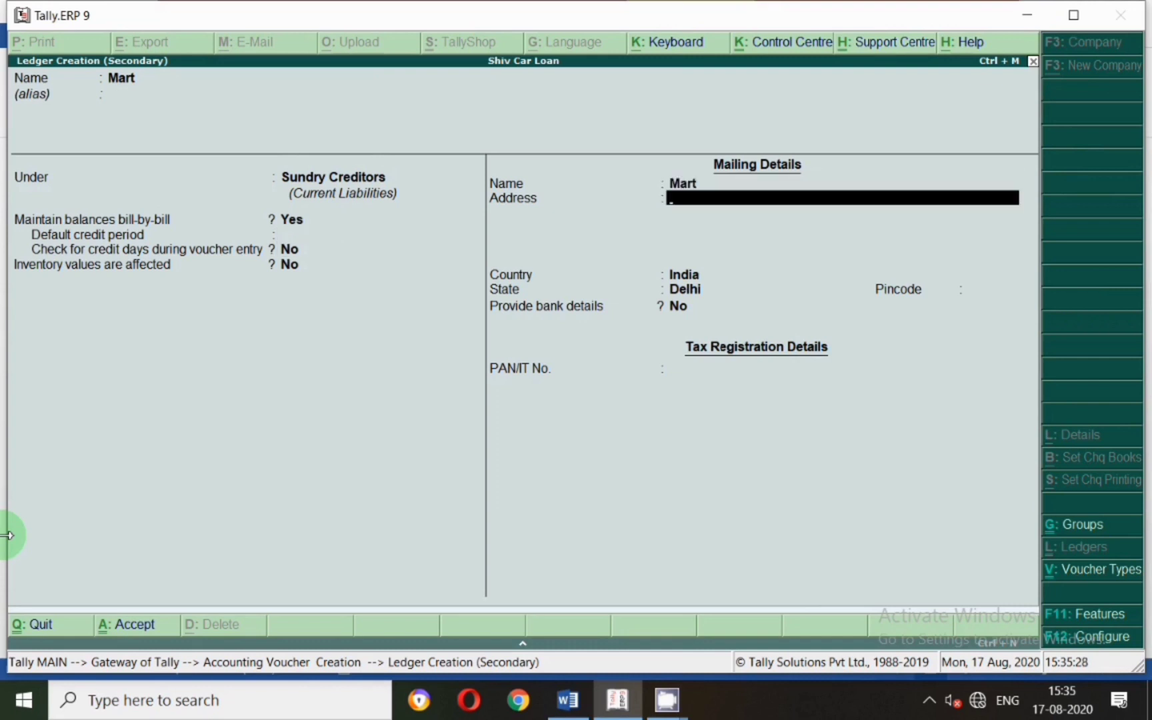
key("Return")
key("Return")
key("Return")
key("Return")
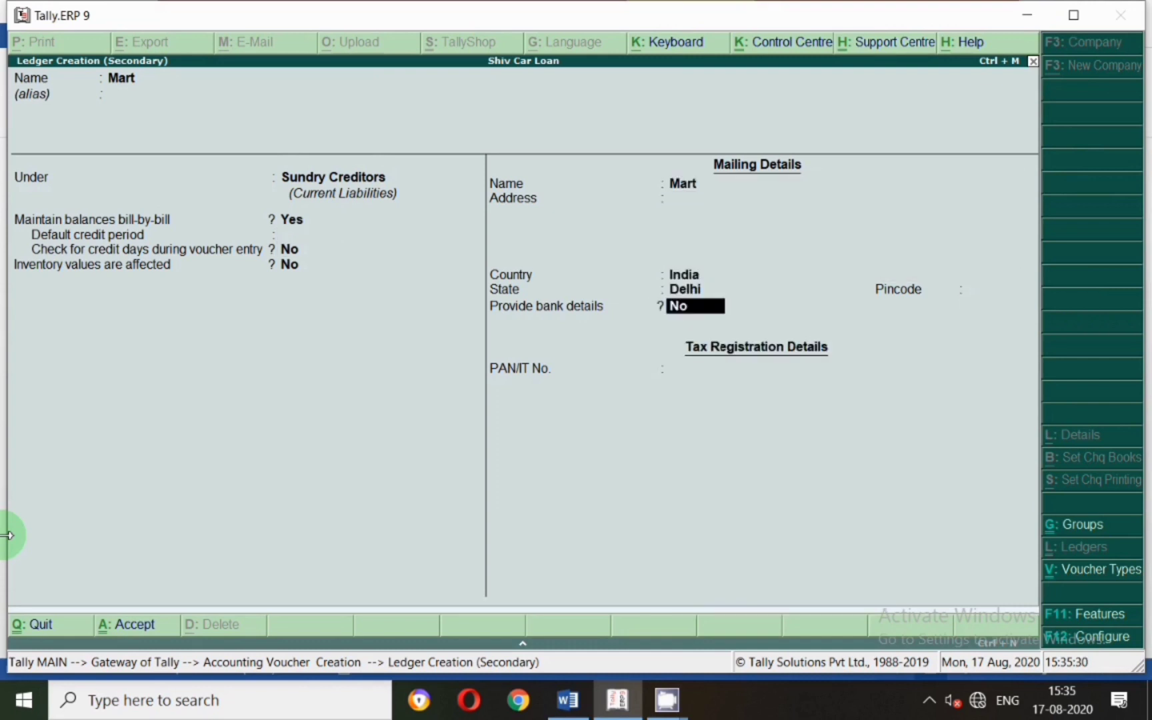
key("Return")
key("Return")
key("Return")
Debit Mart with 10,000, taking the amount from the Word statement's 25.7.20 transaction.
key("alt+Tab")
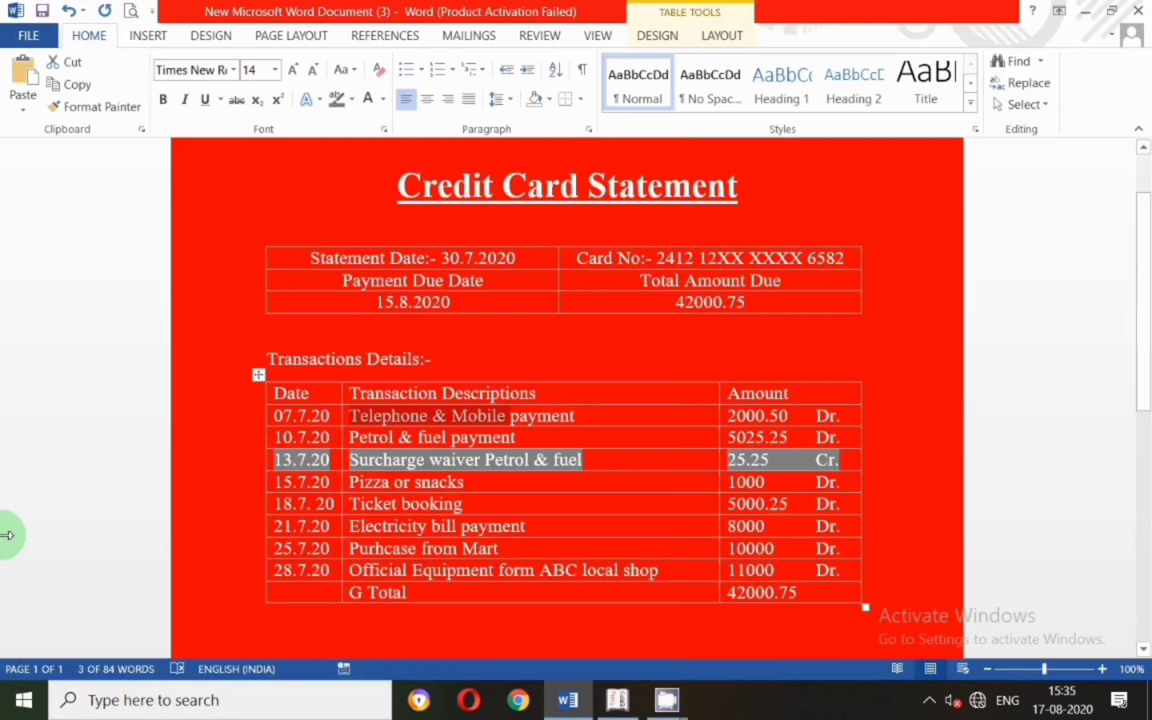
scroll(555, 530, "down", 1)
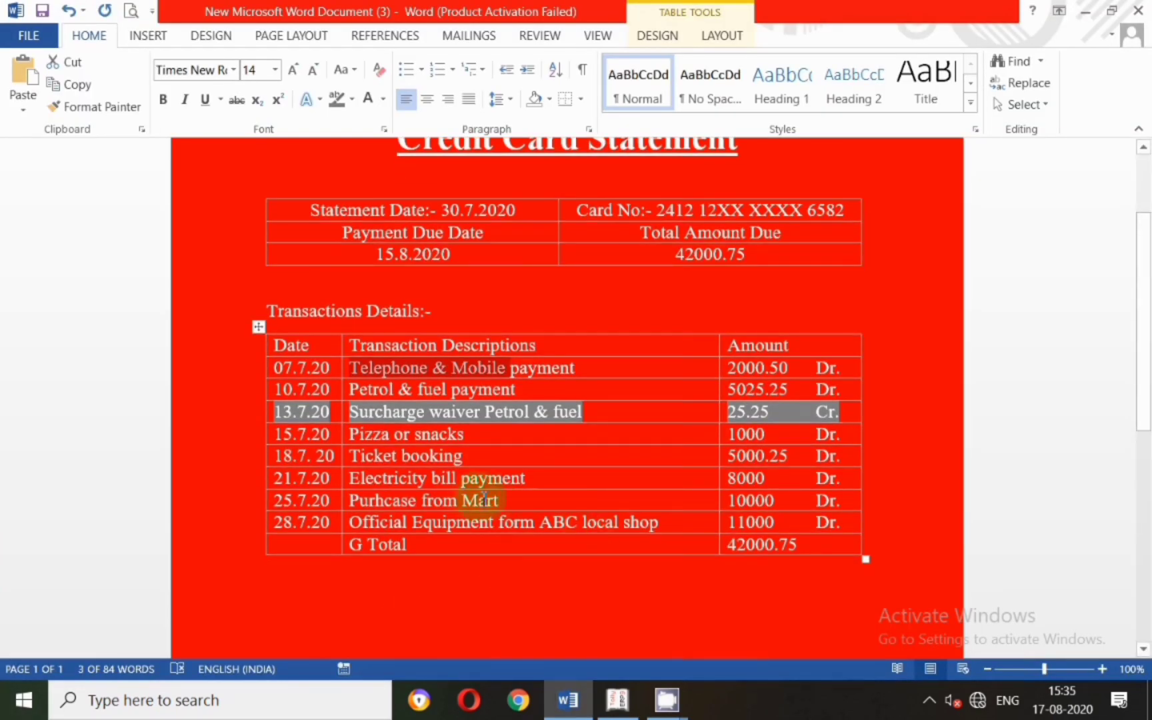
scroll(1147, 260, "up", 1)
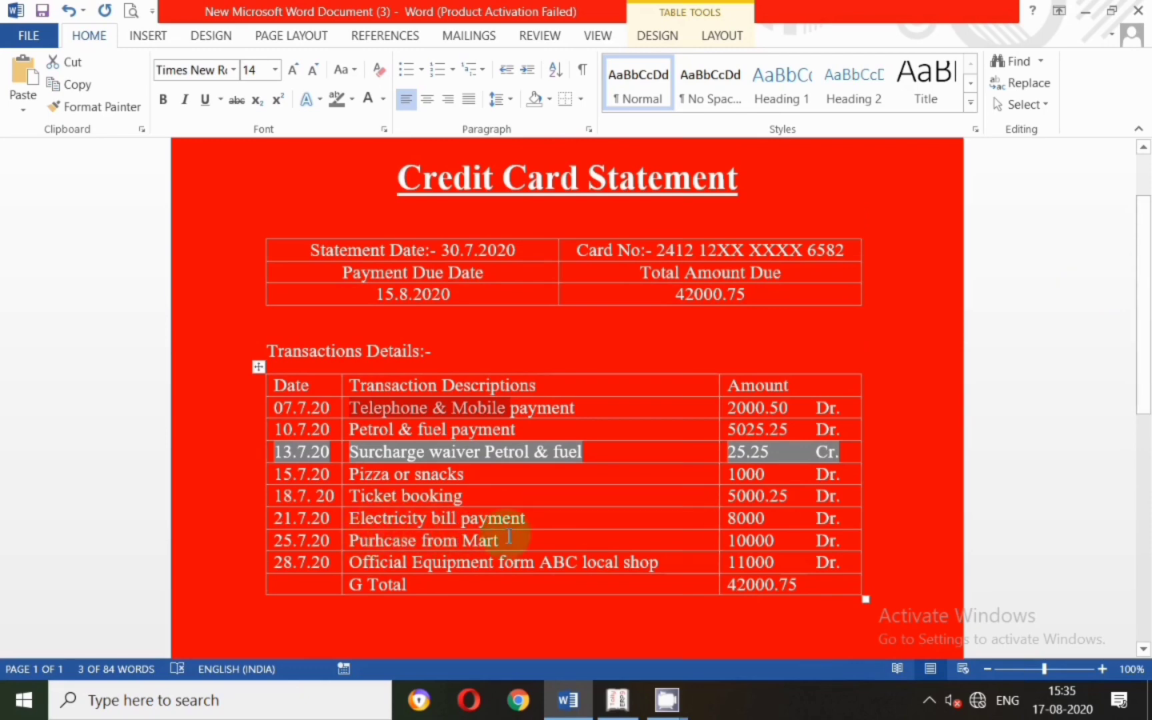
key("alt+Tab")
type("10000")
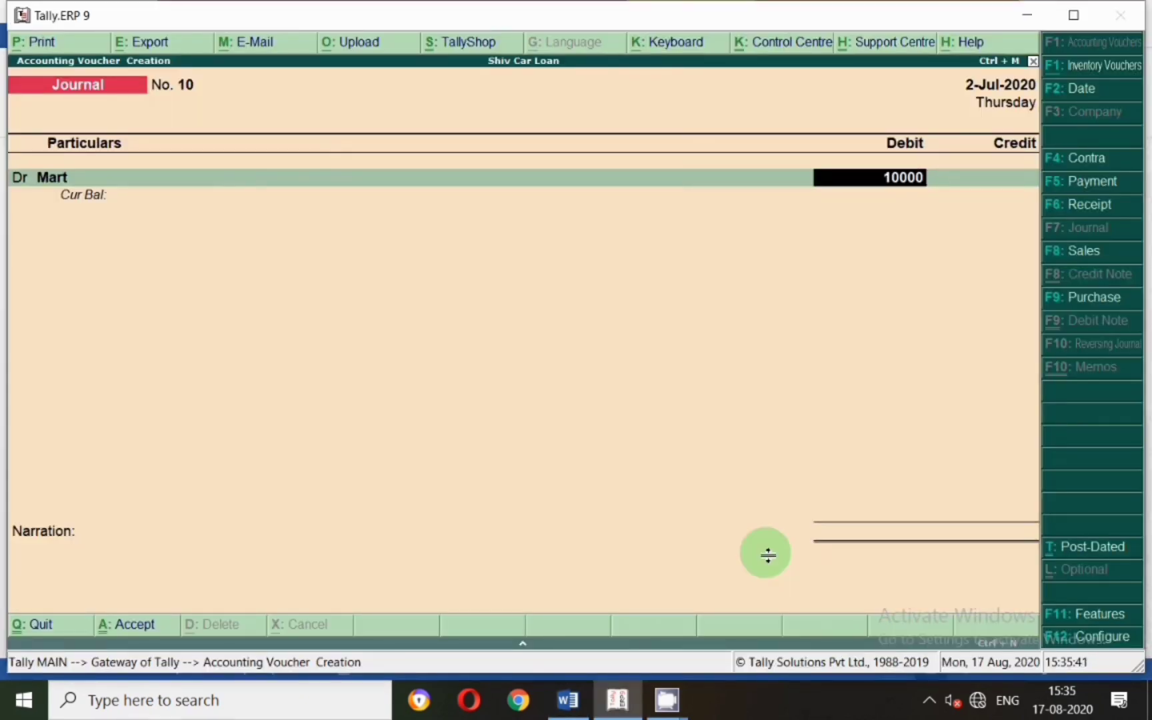
key("Return")
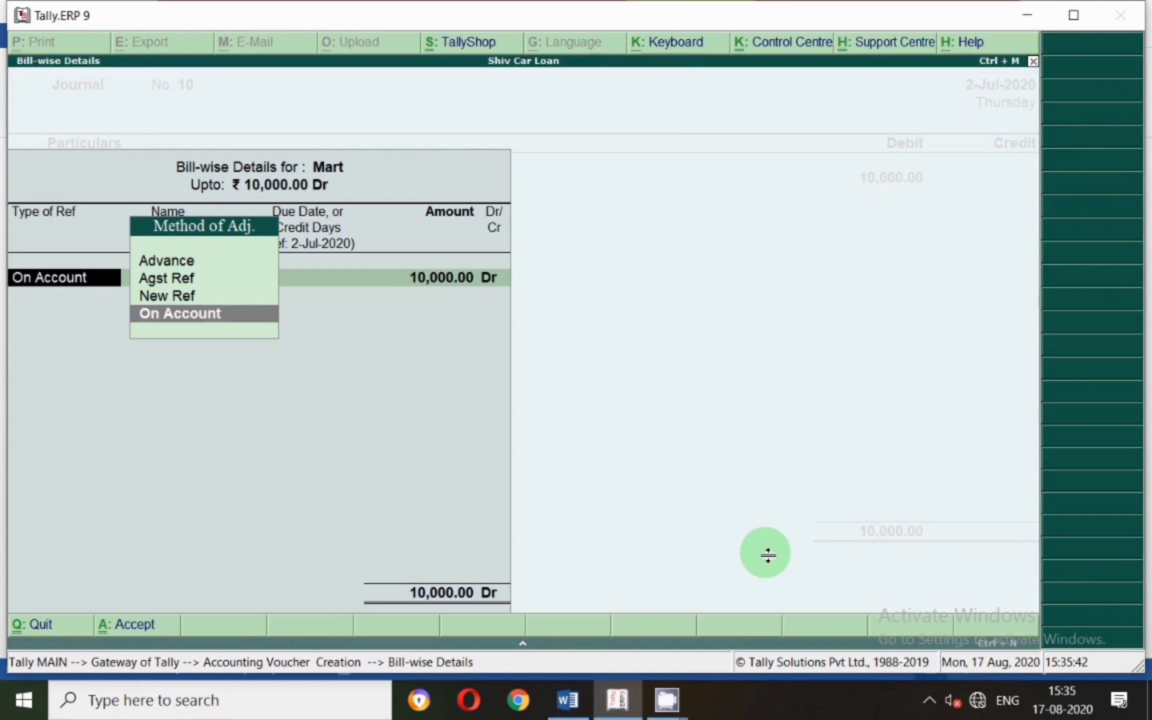
Allocate Mart's full 10,000 debit to a New Ref in the bill-wise details, keeping the proposed reference name.
key("Up")
key("Return")
key("Return")
key("Return")
key("Return")
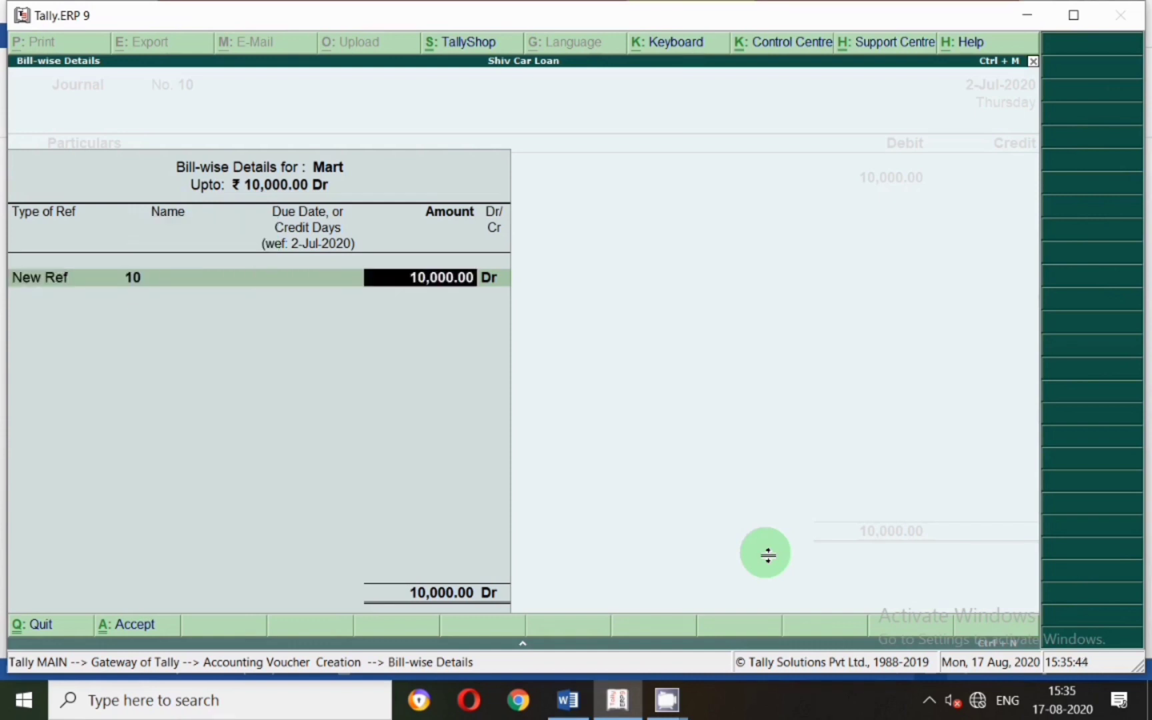
key("Return")
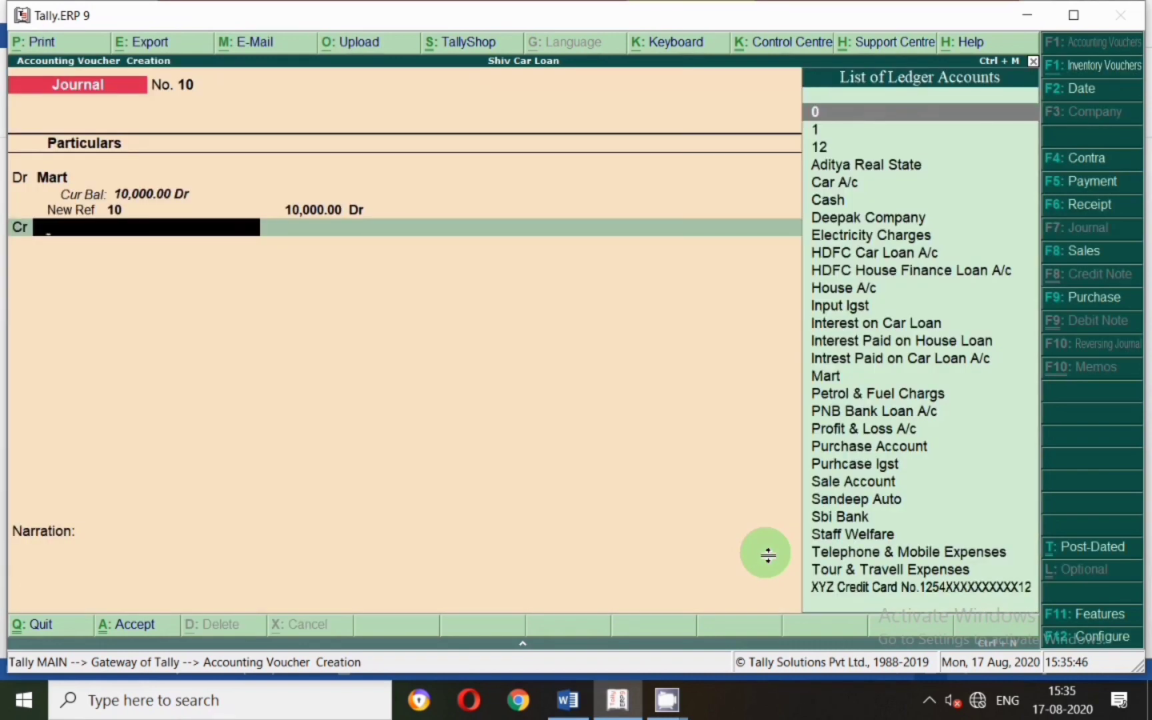
Credit the XYZ Credit Card ledger with 10,000 and save the Mart voucher without a narration.
type("Xy")
key("Return")
key("Return")
key("Return")
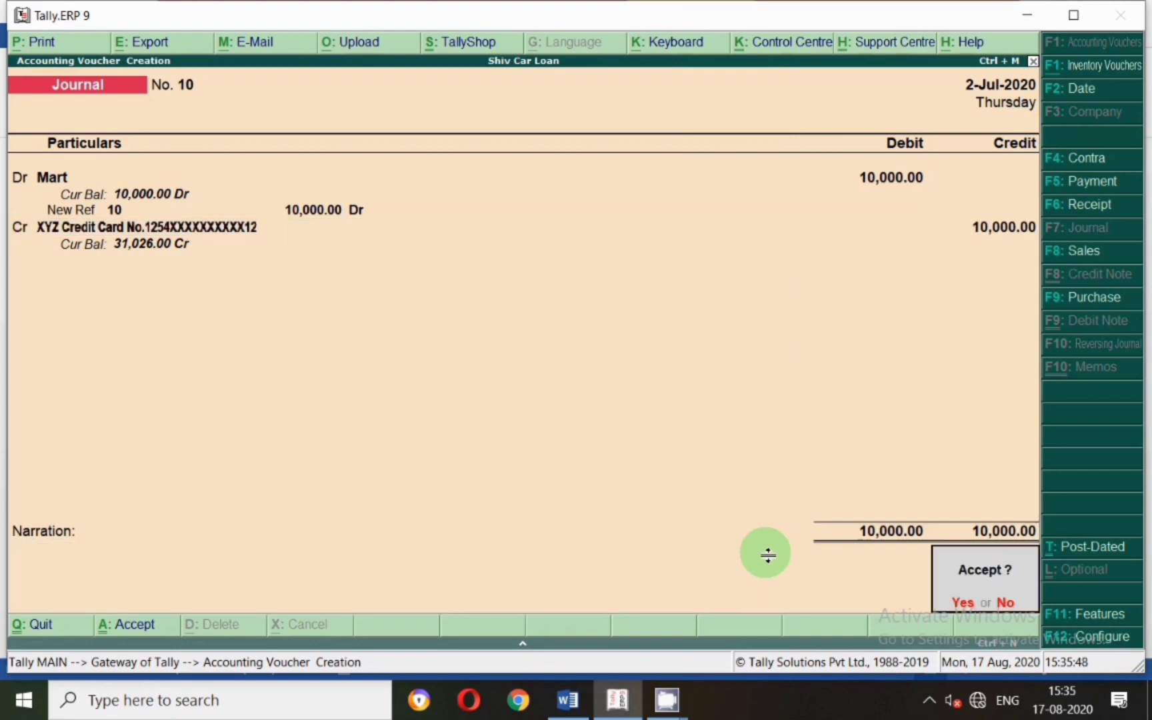
key("Return")
Start a new ledger named "ABC Local Shop" under Sundry Creditors for the Word statement's 28.7.20 office equipment transaction.
key("alt+Tab")
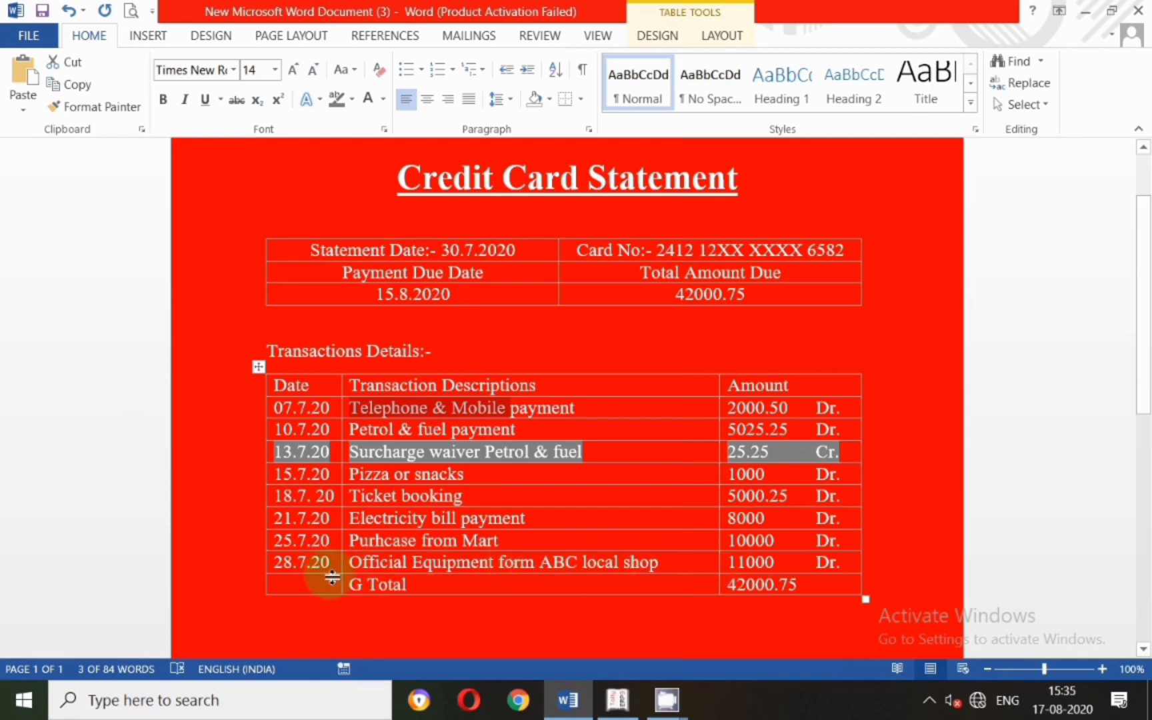
key("alt+Tab")
key("alt+c")
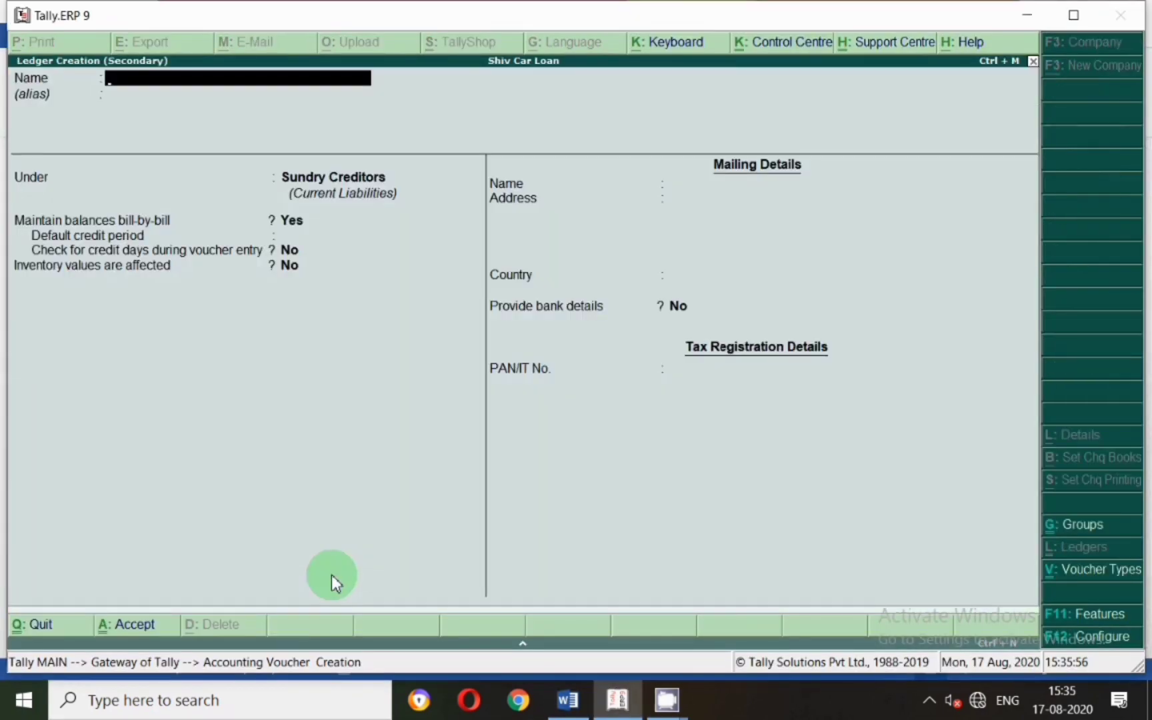
key("alt+Tab")
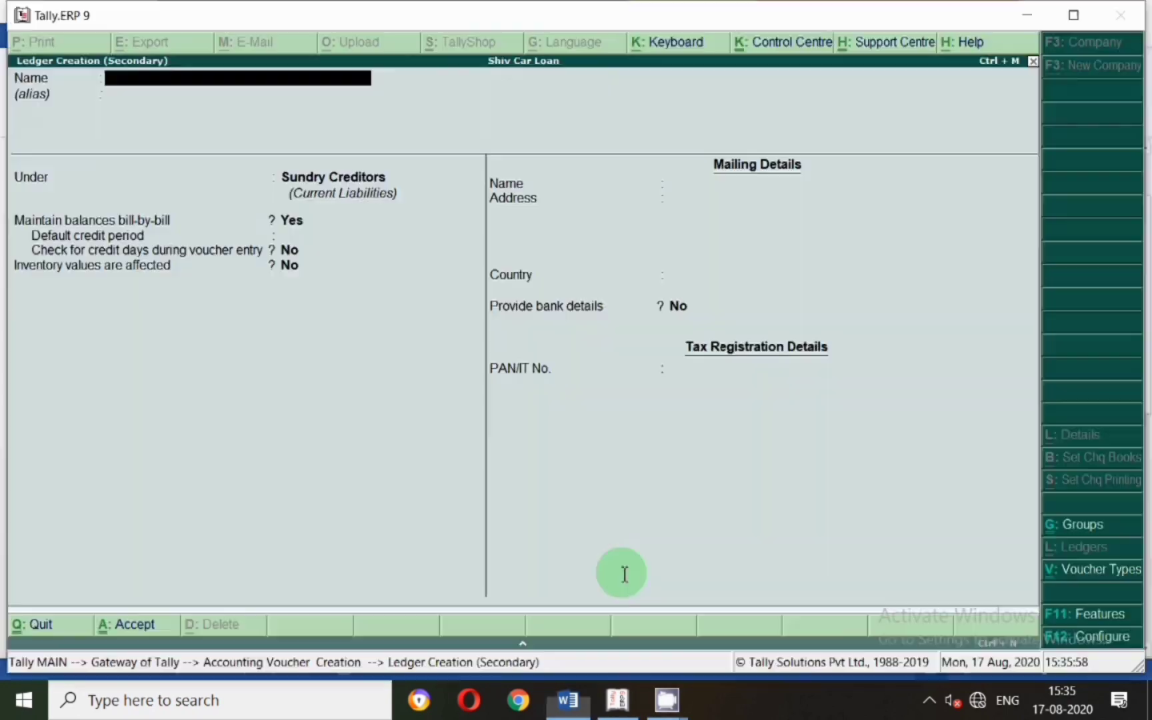
key("alt+Tab")
type("AB")
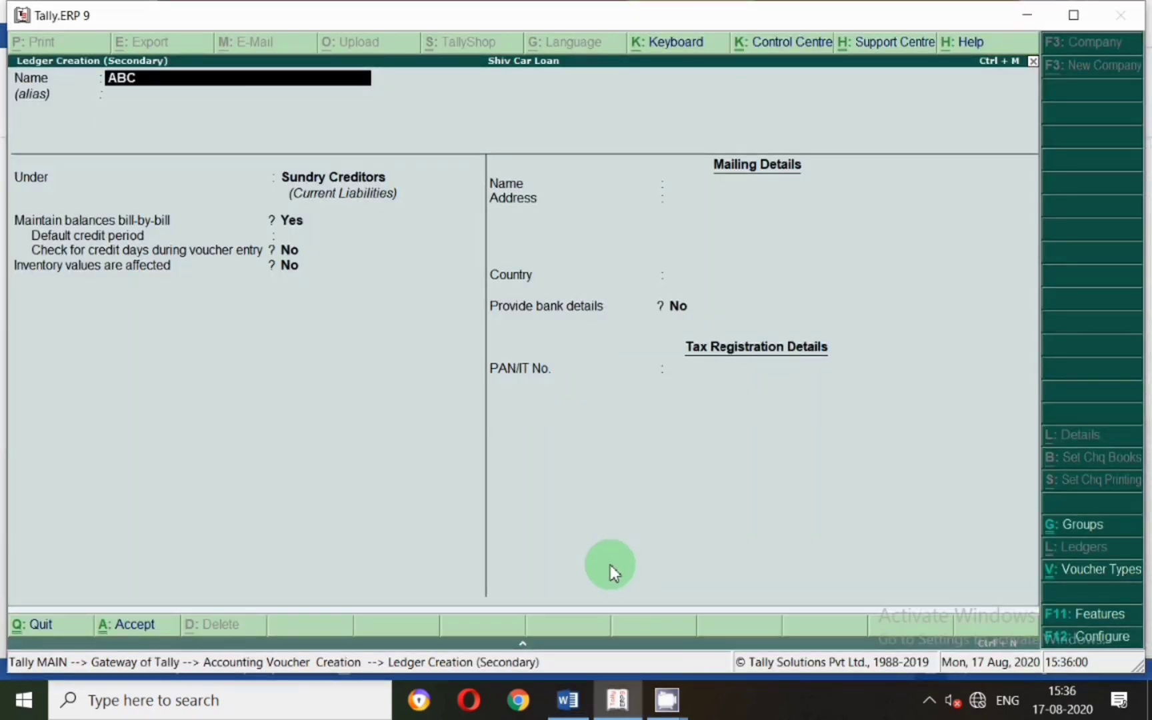
type("C Loc")
key("BackSpace")
type("ocal Sgho")
key("BackSpace")
key("BackSpace")
key("BackSpace")
type("hop")
key("Return")
key("Return")
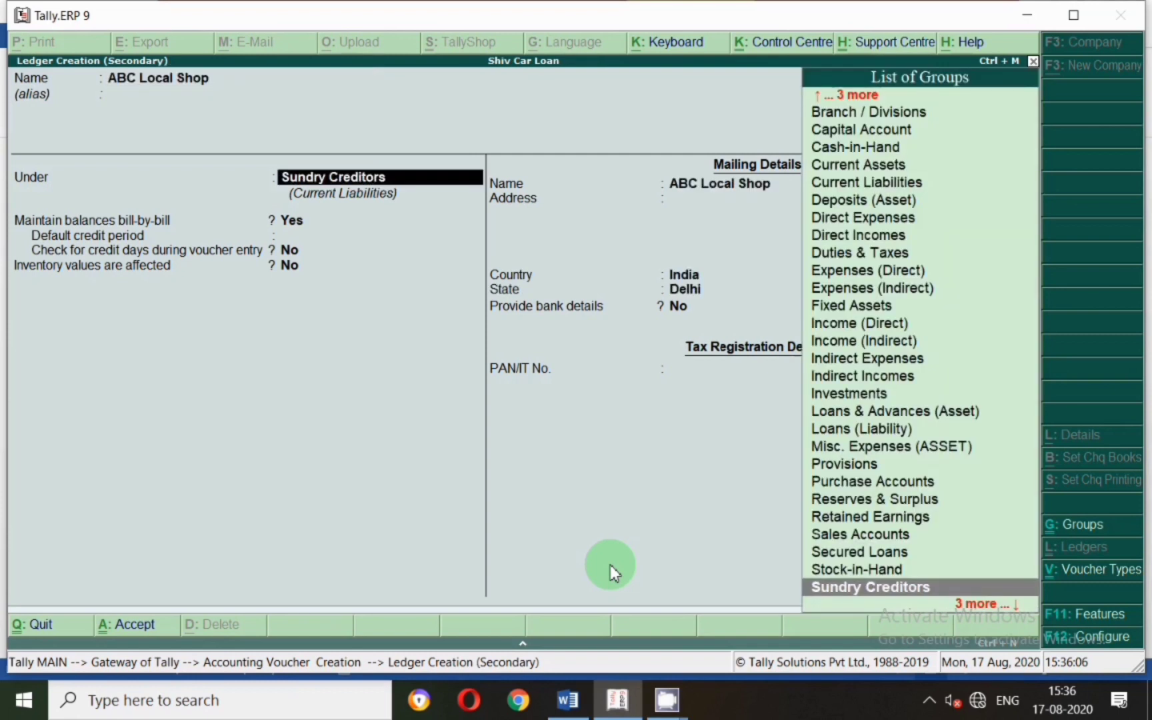
key("Return")
Keep the Sundry Creditors group and the remaining default details for ABC Local Shop and save the ledger.
key("Return")
key("Return")
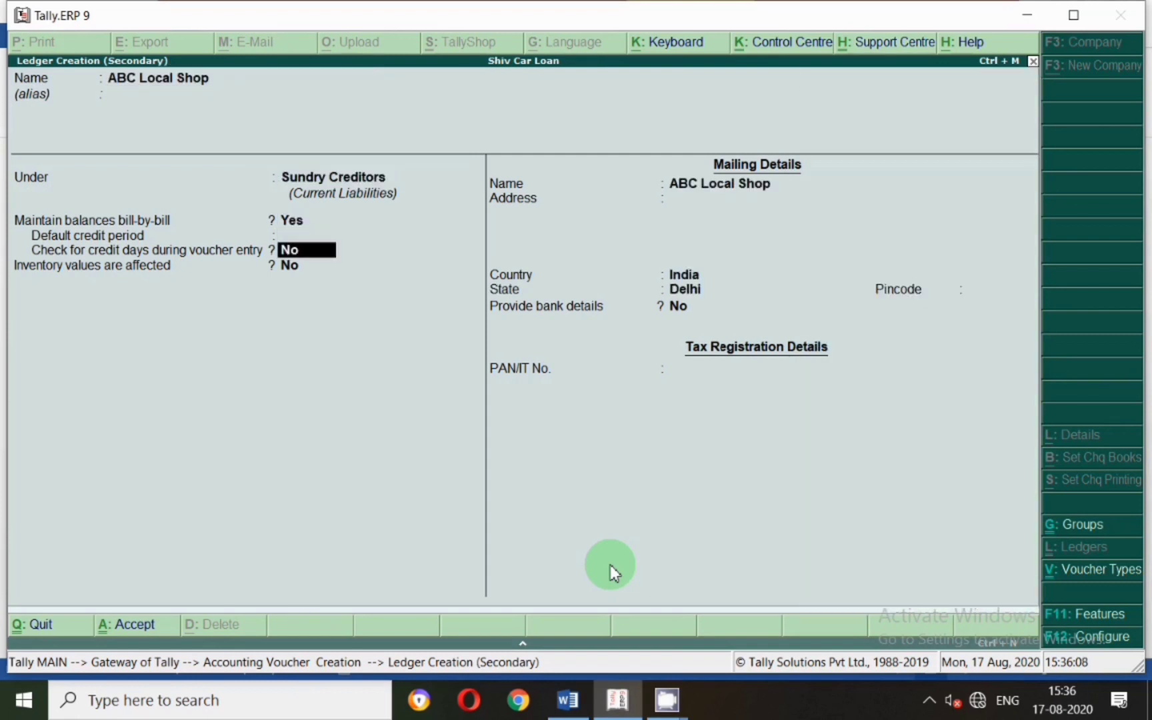
key("Return")
key("Return")
key("Return")
key("Return")
key("Return")
key("Return")
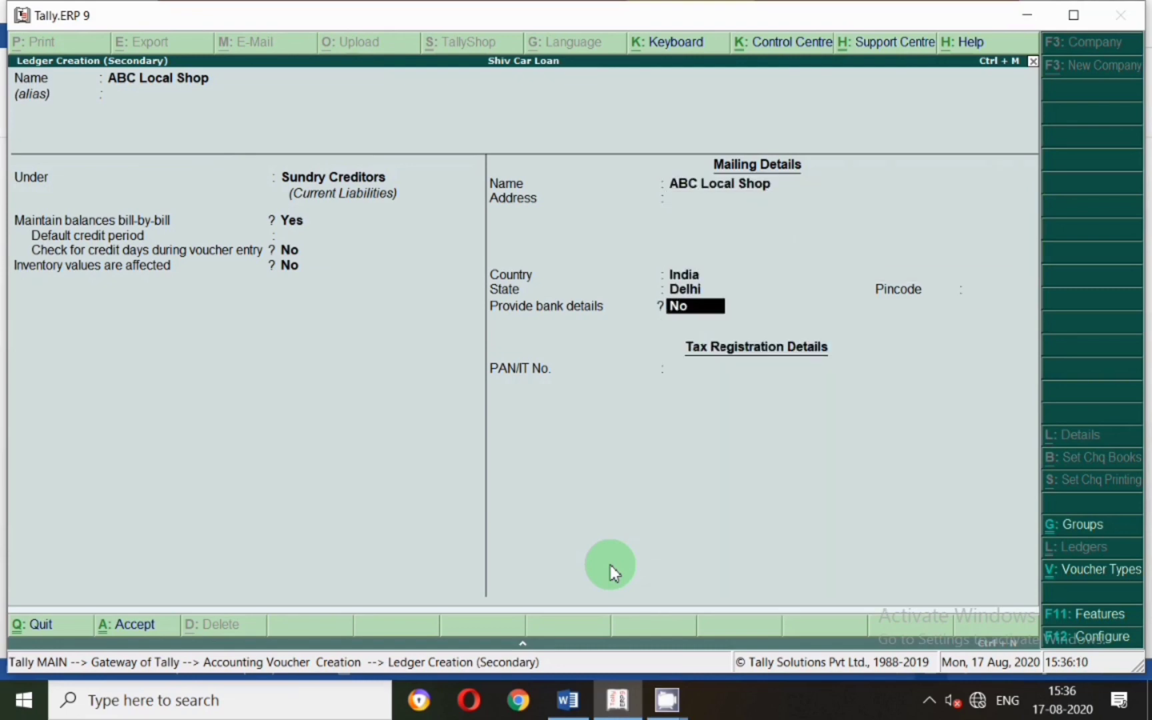
key("Return")
key("Return")
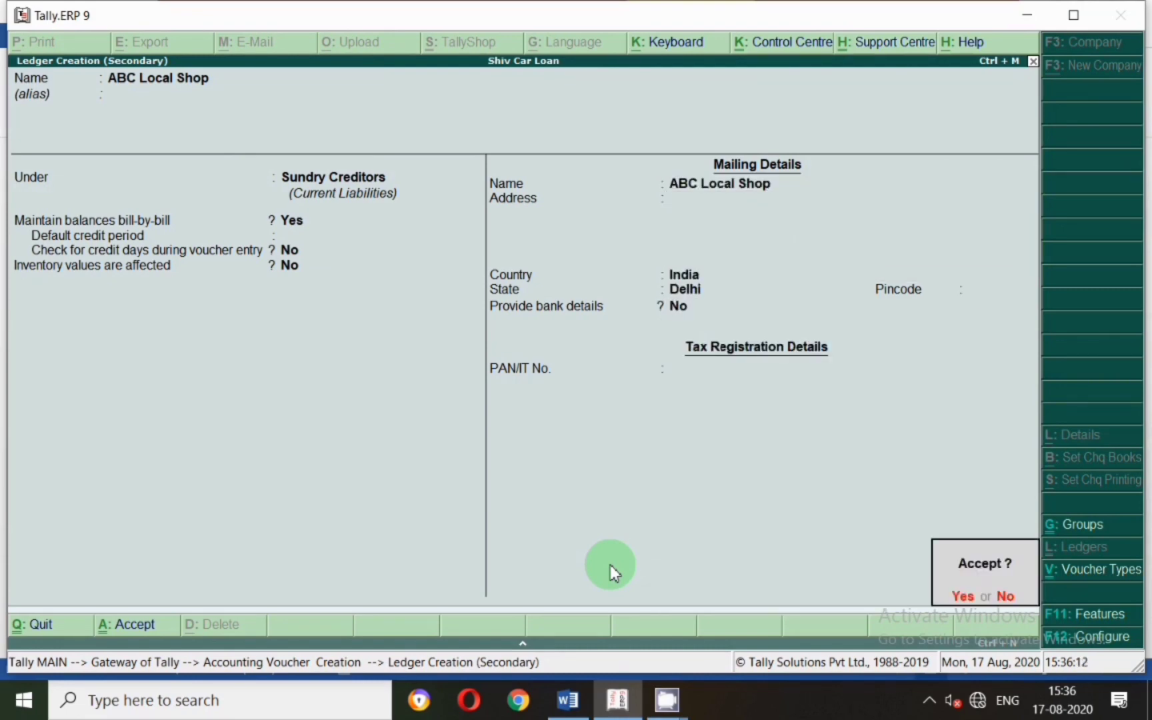
Debit ABC Local Shop with 11,000, taking the amount from the Word statement's 28.7.20 transaction.
key("alt+Tab")
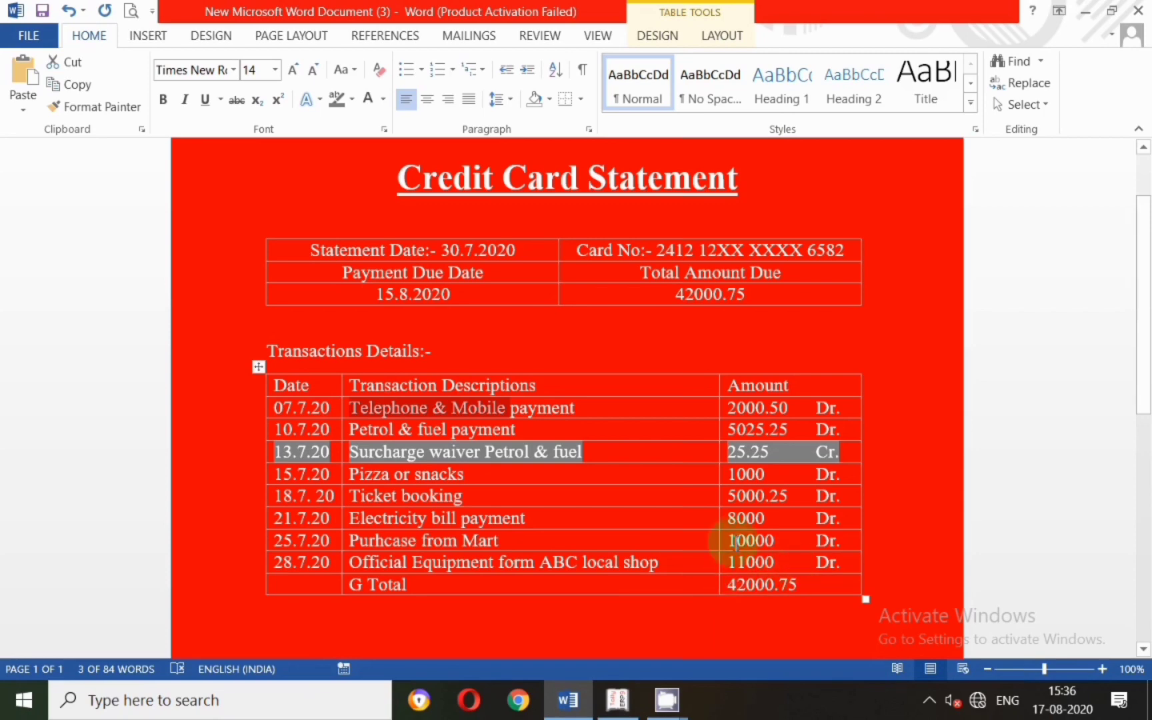
key("alt+Tab")
type("11000")
key("Return")
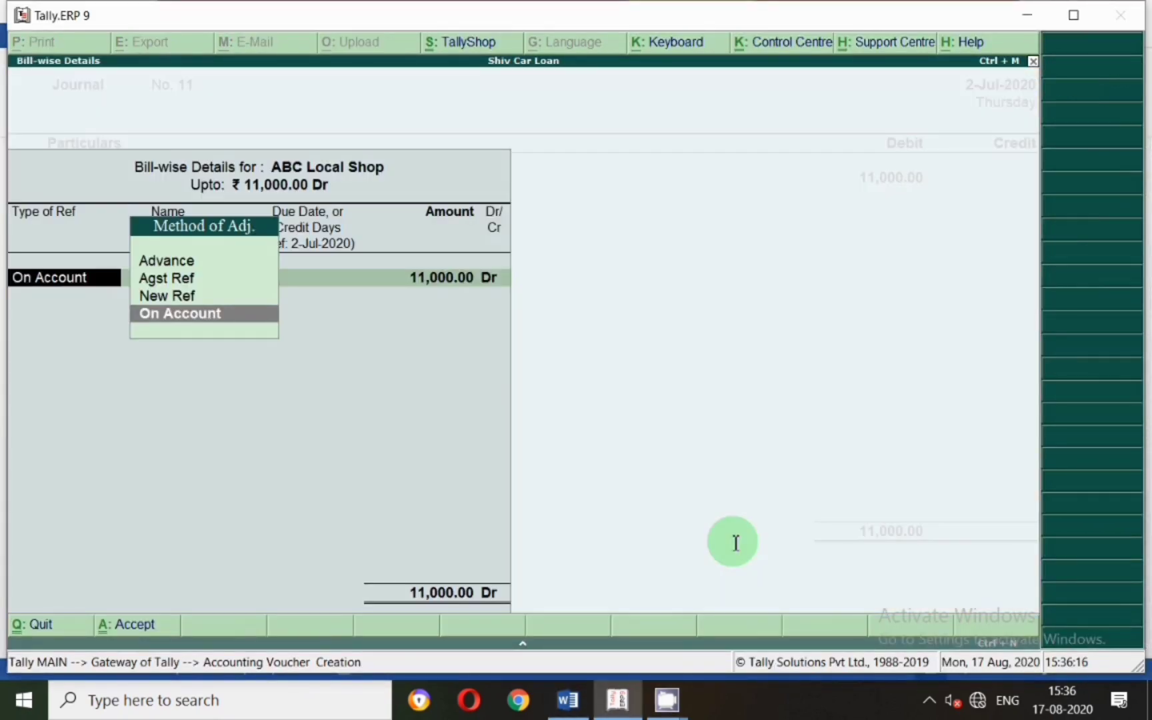
Allocate ABC Local Shop's full 11,000 debit to a New Ref in the bill-wise details, keeping the proposed reference name.
key("Up")
key("Return")
key("Return")
key("Return")
key("Return")
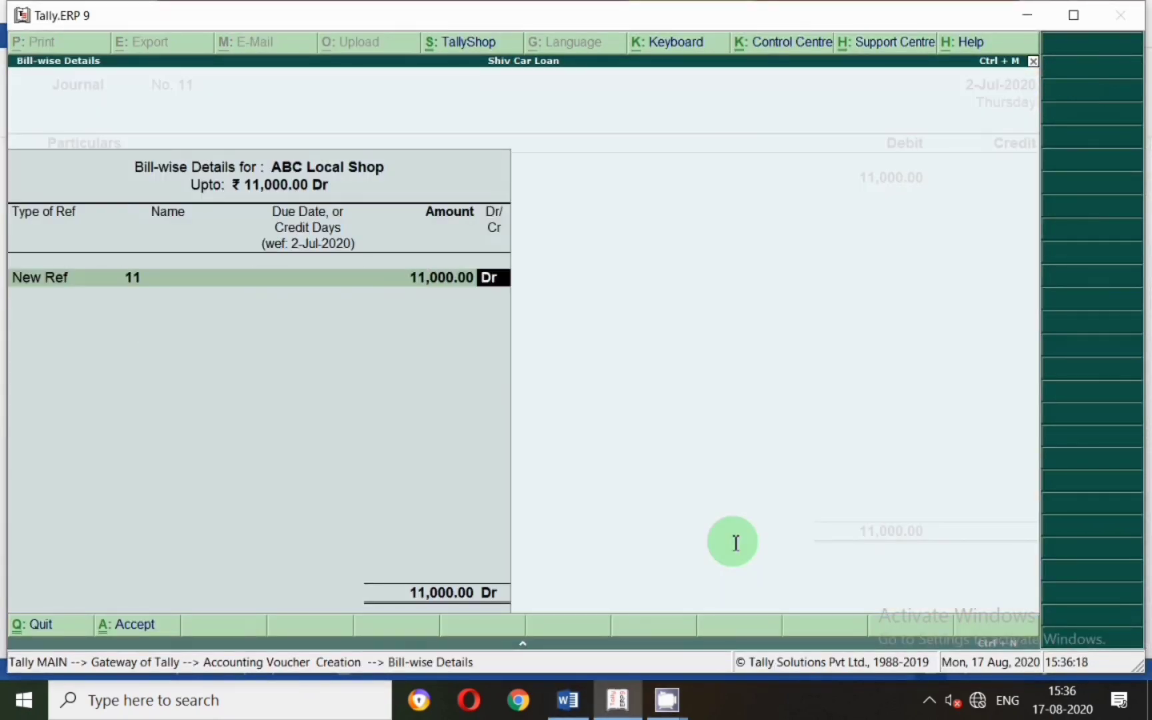
key("Return")
key("Return")
Credit the XYZ Credit Card ledger with 11,000, insert the earlier telephone expenses narration and save the ABC Local Shop voucher.
type("xy")
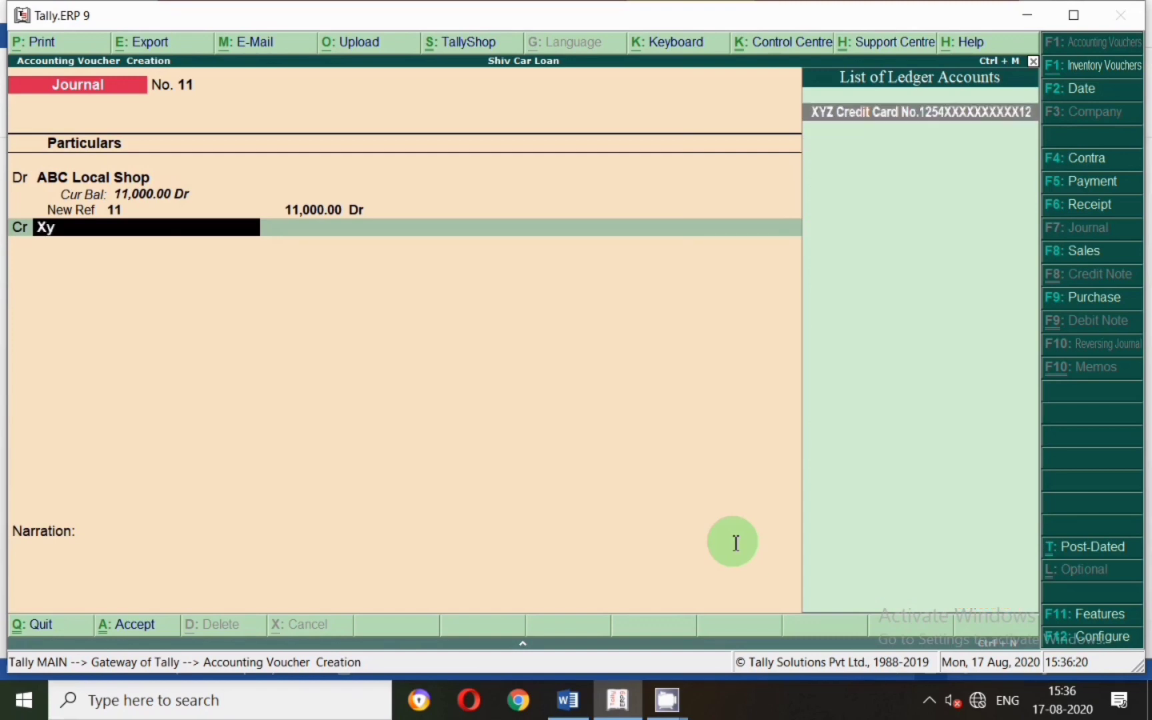
key("Return")
key("Return")
key("ctrl+alt+v")
key("Return")
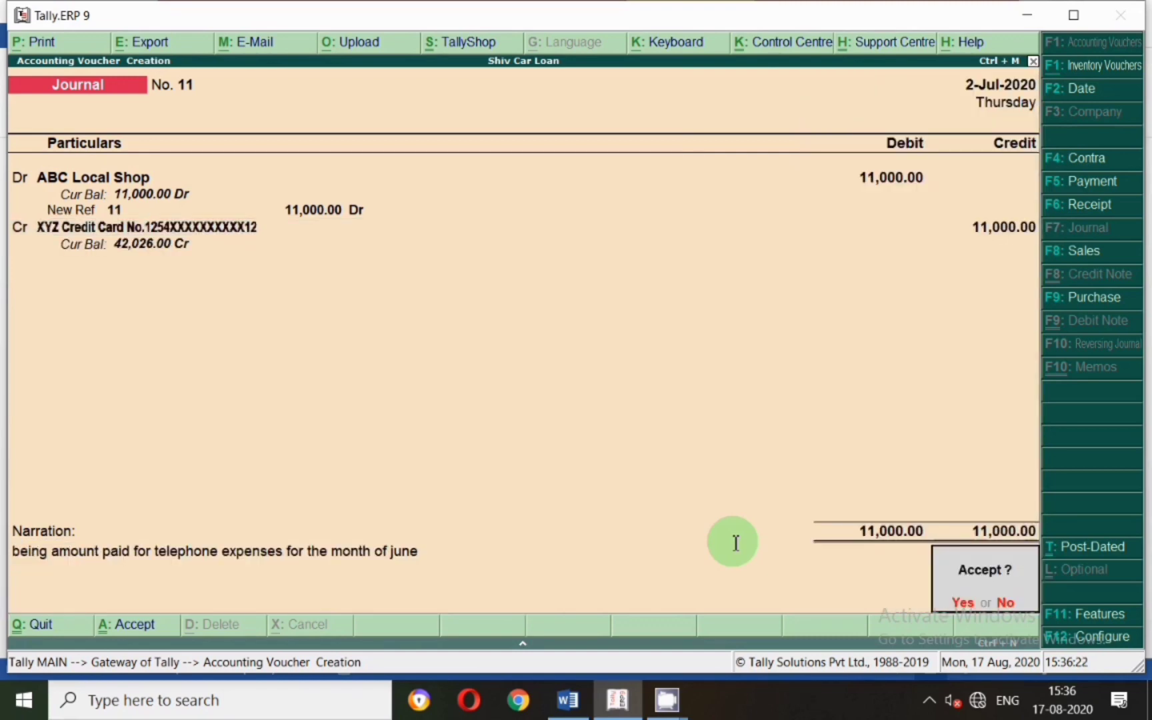
key("Return")
Check the surcharge waiver entry in the Word statement and set the new journal voucher's date to 31-7-2020.
key("alt+Tab")
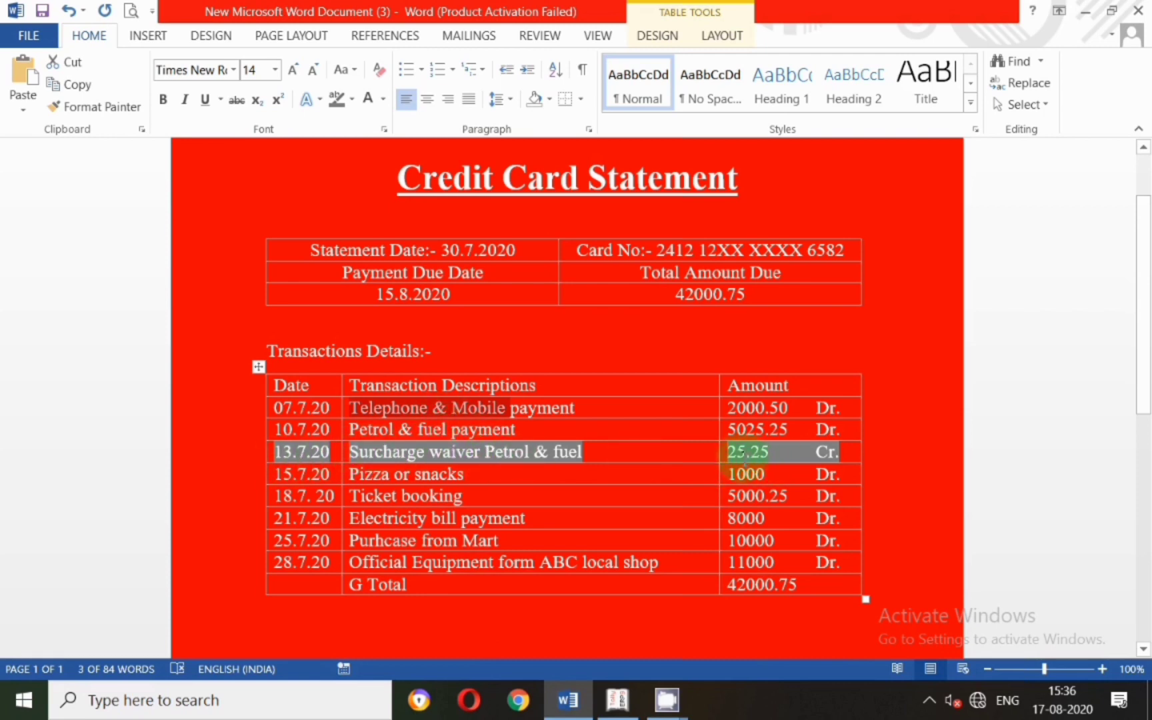
key("alt+Tab")
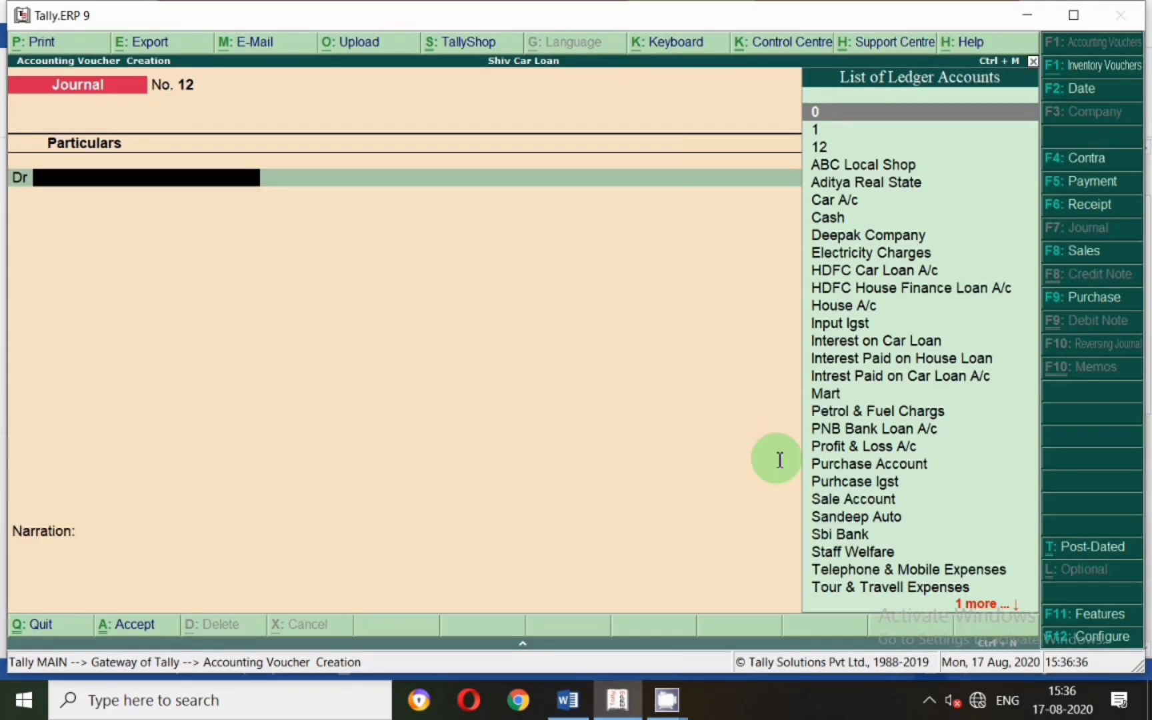
key("F2")
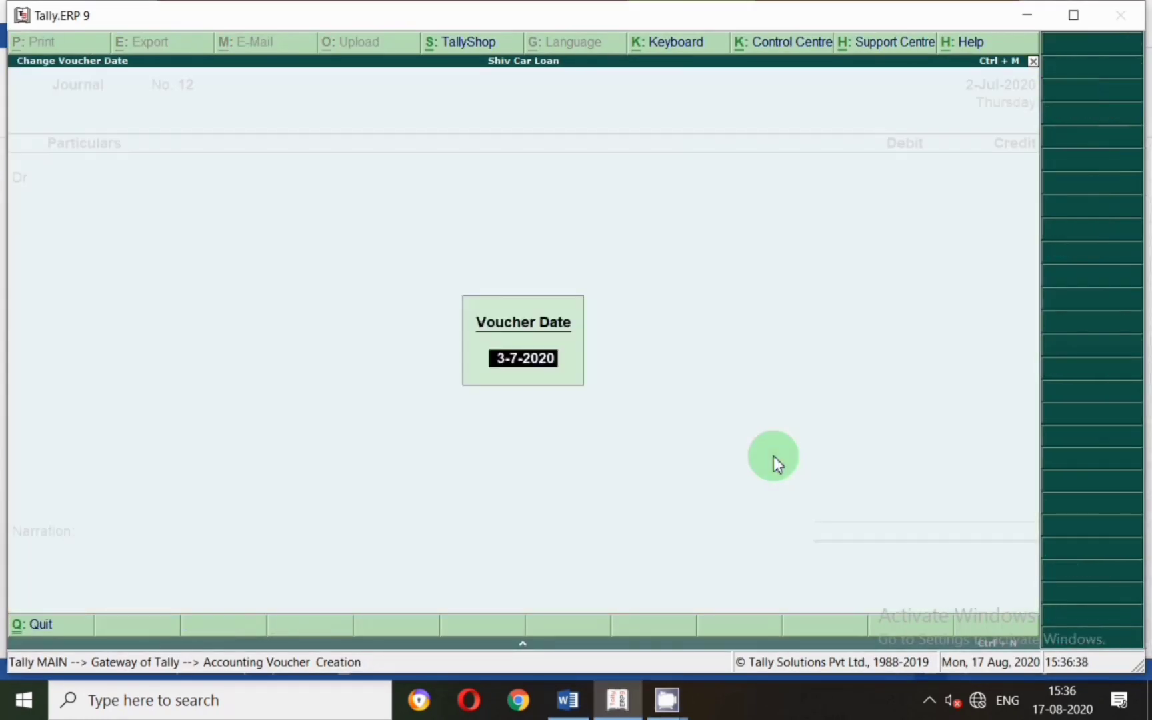
type("31.7")
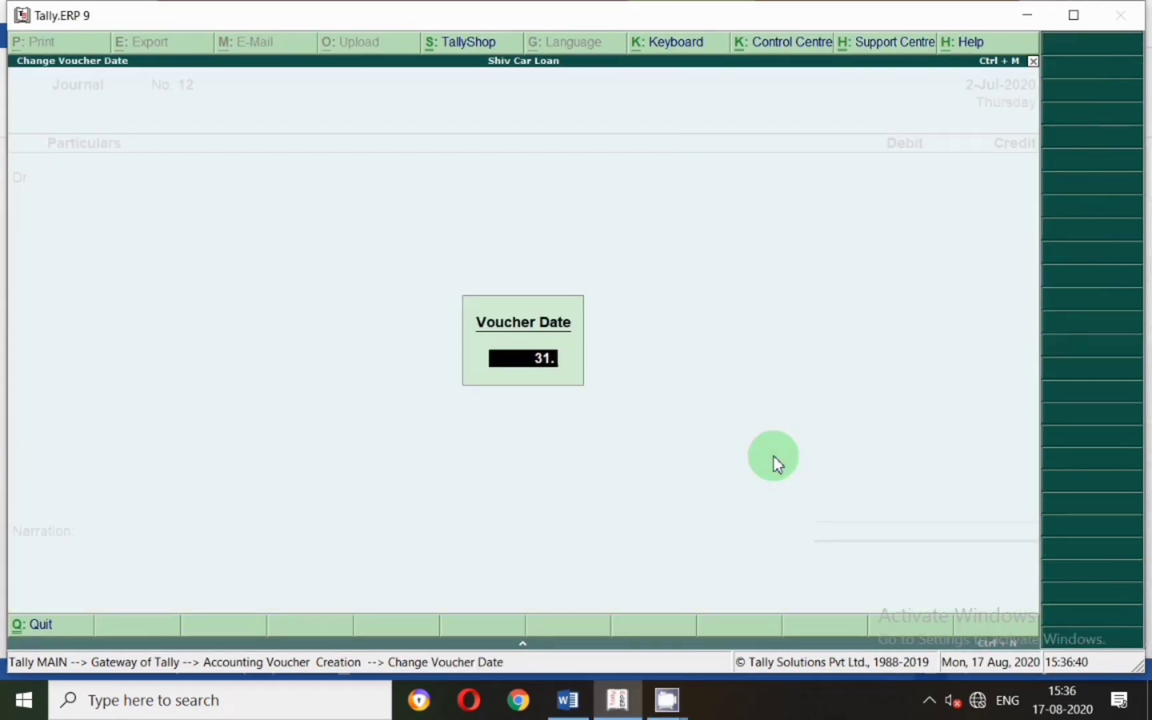
key("Return")
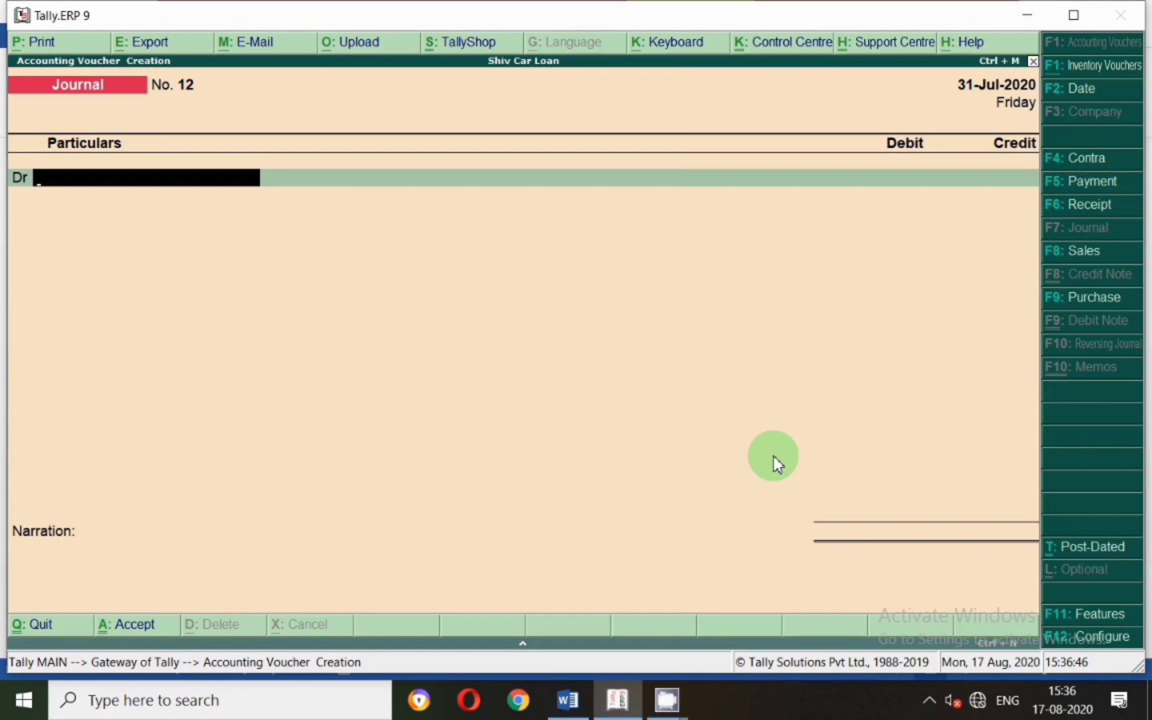
Debit the XYZ Credit Card ledger with 25.25, the petrol and fuel surcharge waiver amount in the Word statement.
key("alt+Tab")
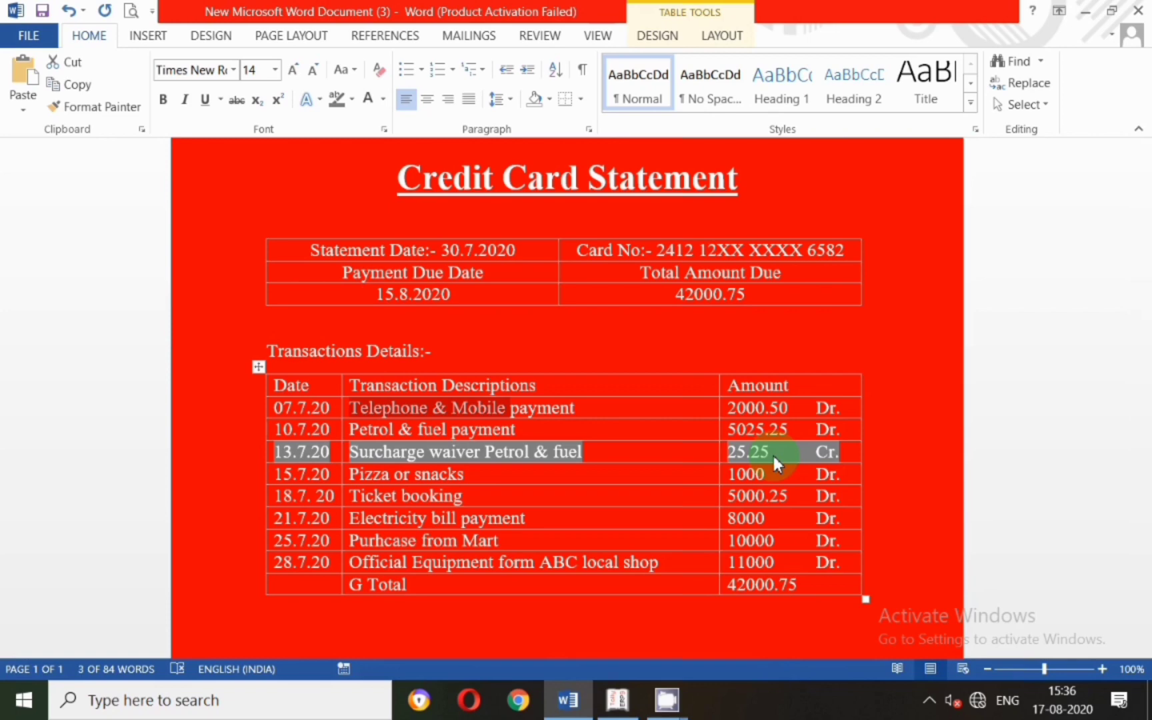
key("alt+Tab")
type("X")
key("Return")
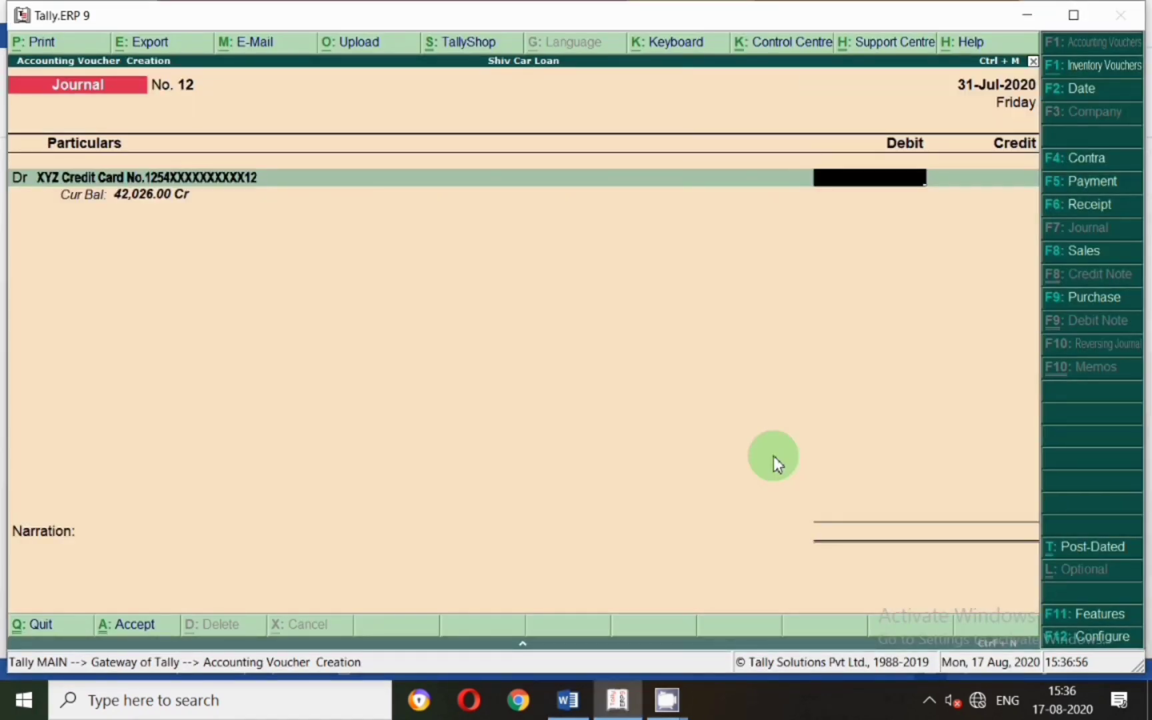
type("25.25")
key("Return")
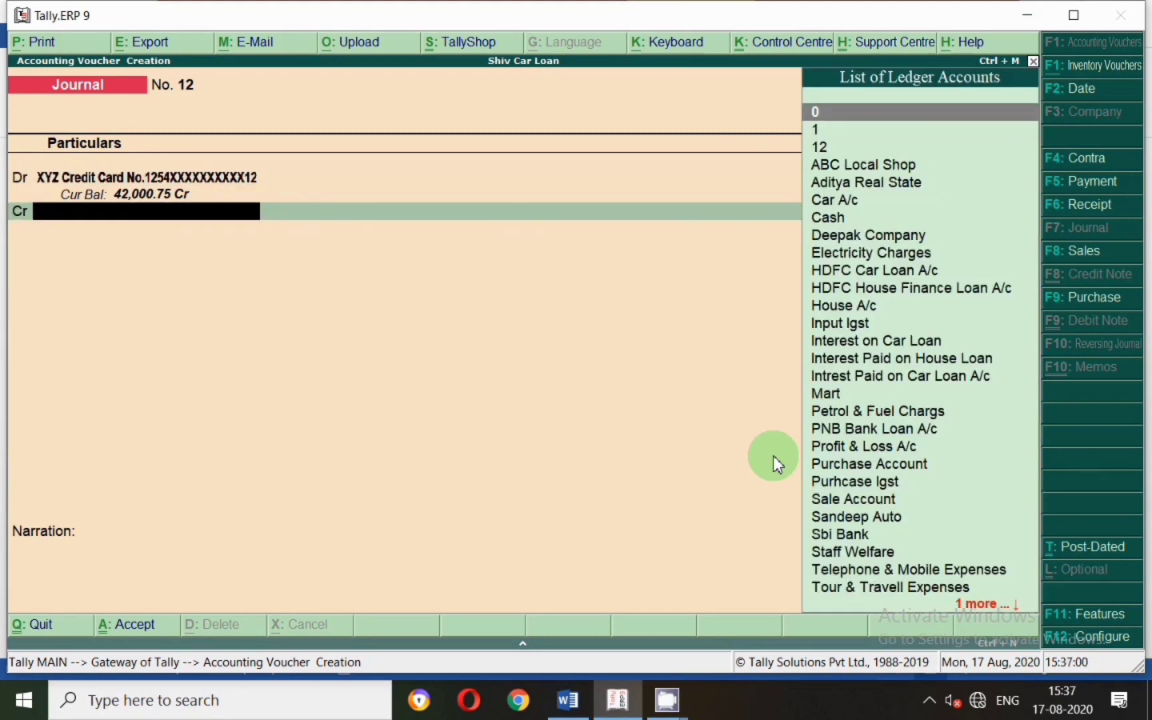
Start a new ledger named "Petrol & Fuel Charges" for the credit side of the surcharge waiver voucher.
key("alt+c")
key("alt+Tab")
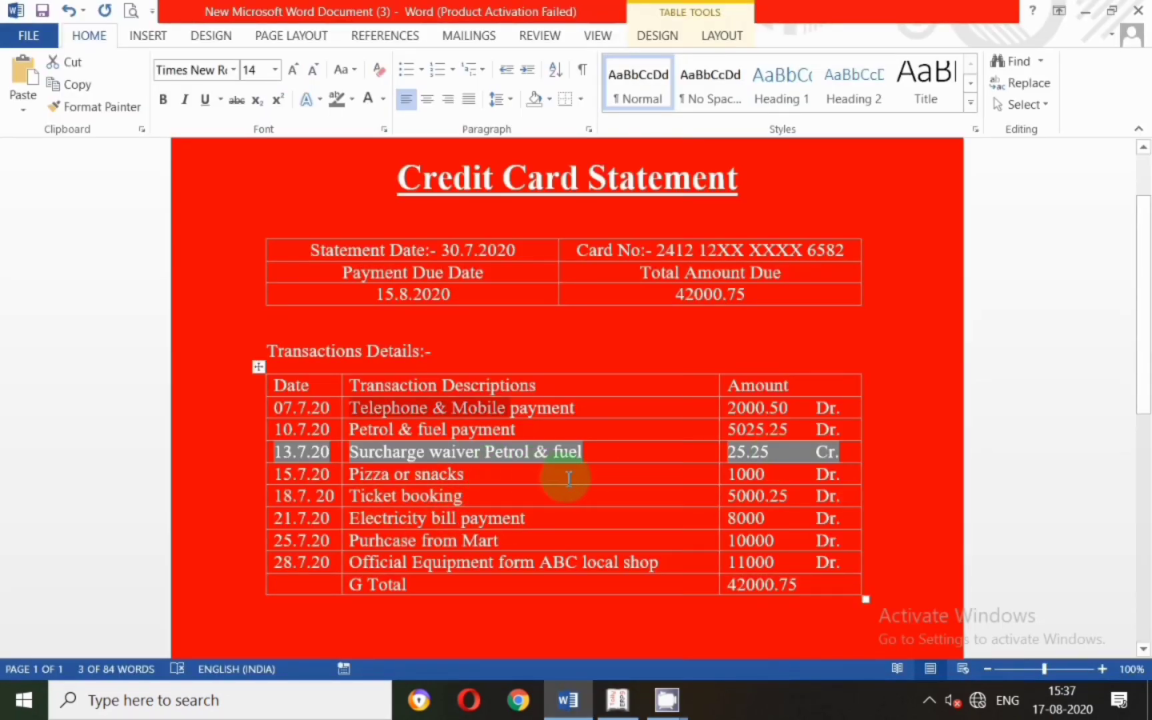
key("alt+Tab")
type("Per")
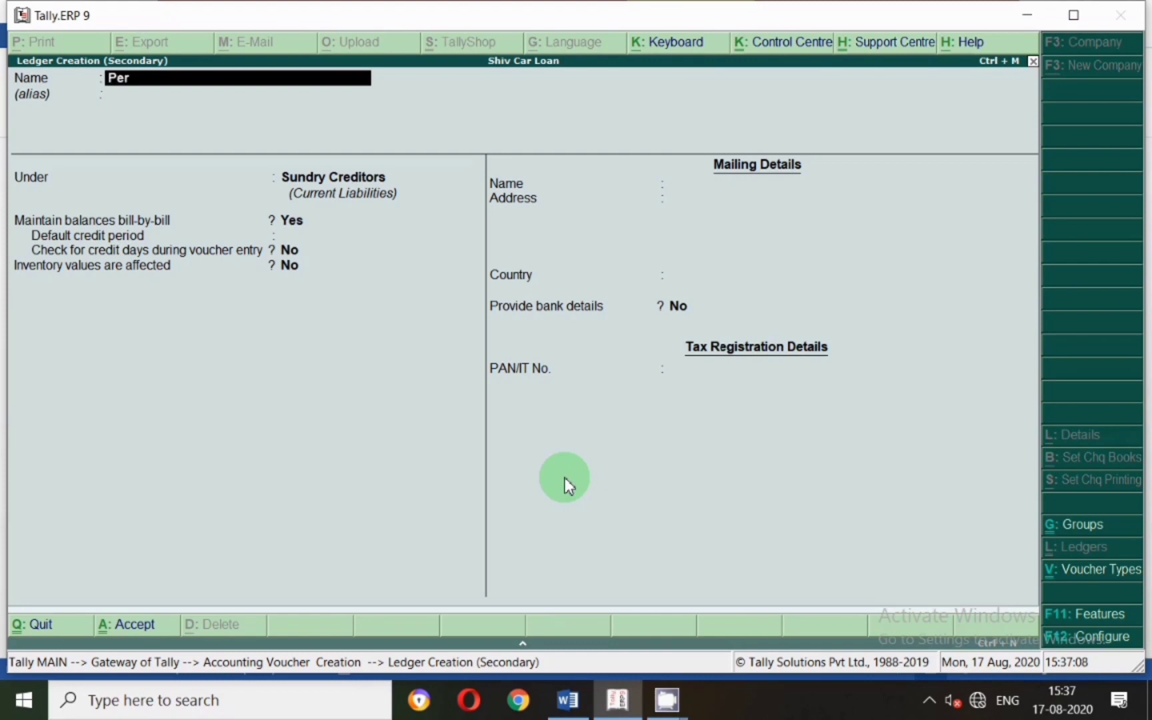
type("ril")
key("BackSpace")
type("ol & Fuel Charg")
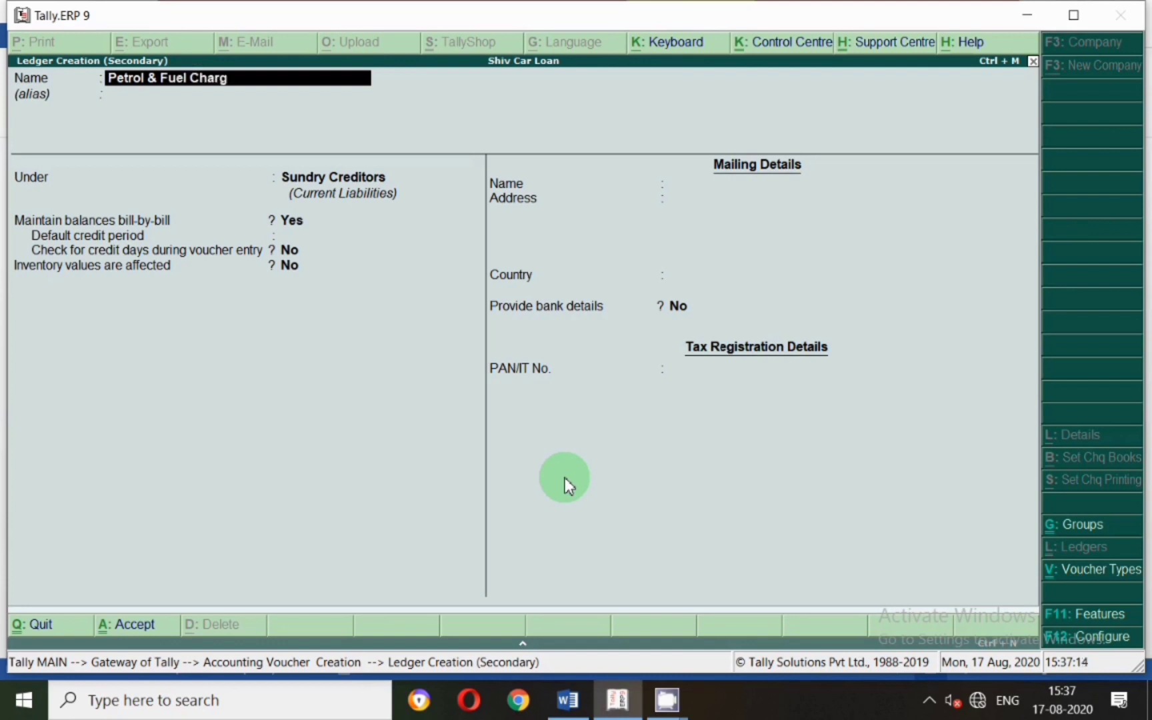
type("es")
key("Return")
key("Return")
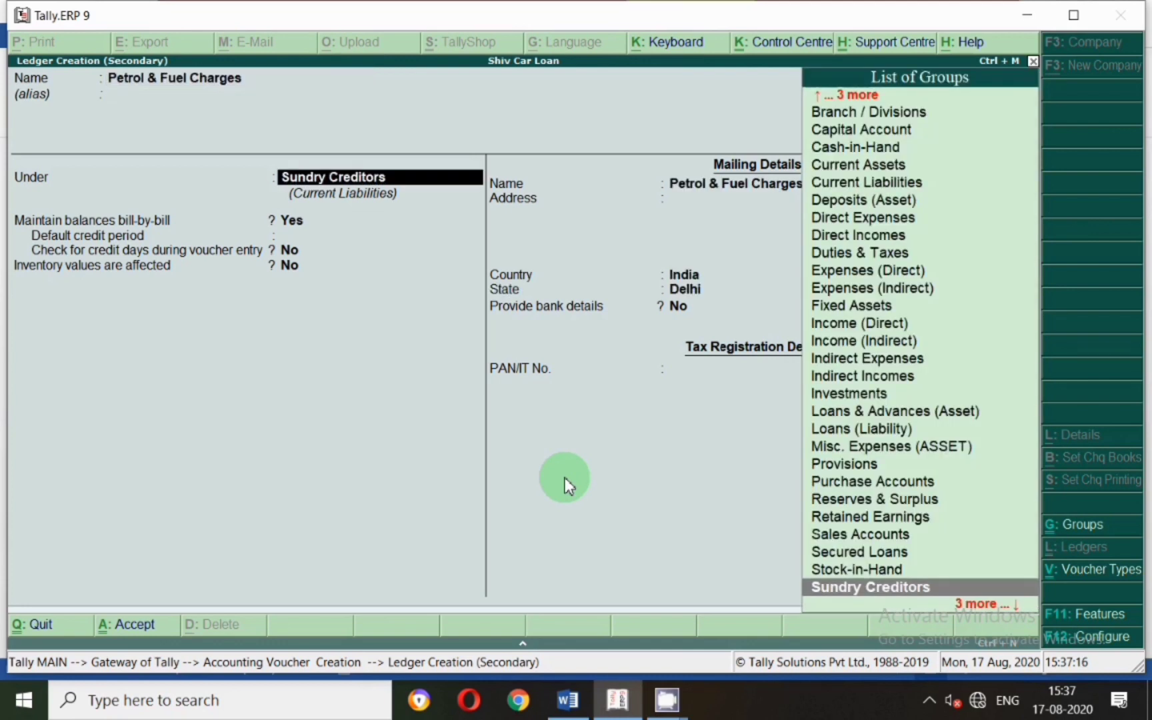
Place the Petrol & Fuel Charges ledger under Indirect Incomes, keep the other defaults and save it.
type("Ind")
key("Down")
key("Return")
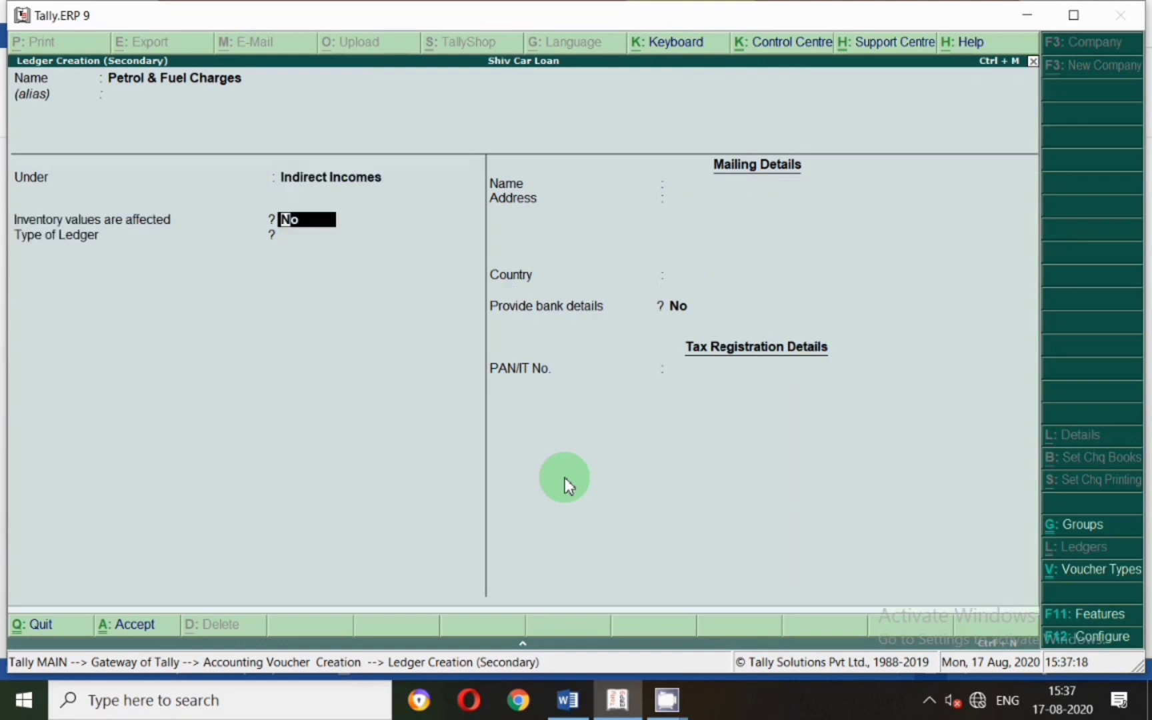
key("Return")
key("Return")
key("Return")
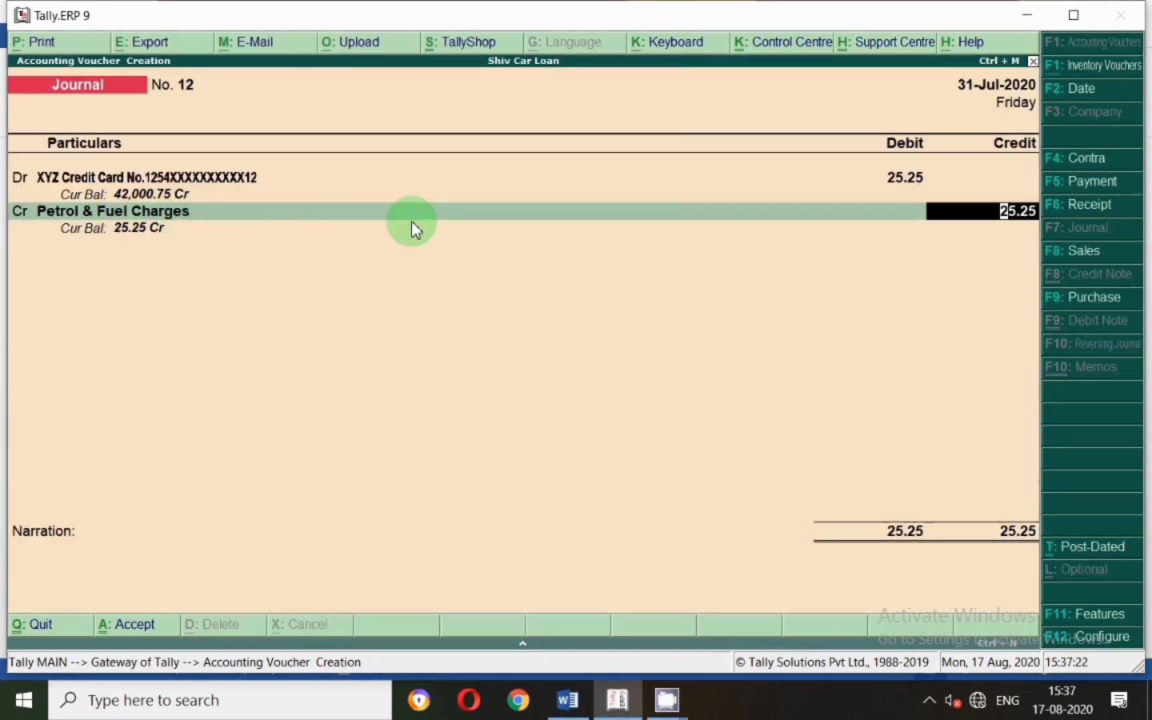
Credit Petrol & Fuel Charges with 25.25, enter the narration "being charges received from pertol & fuel wiver" and save the voucher.
key("Return")
type("being")
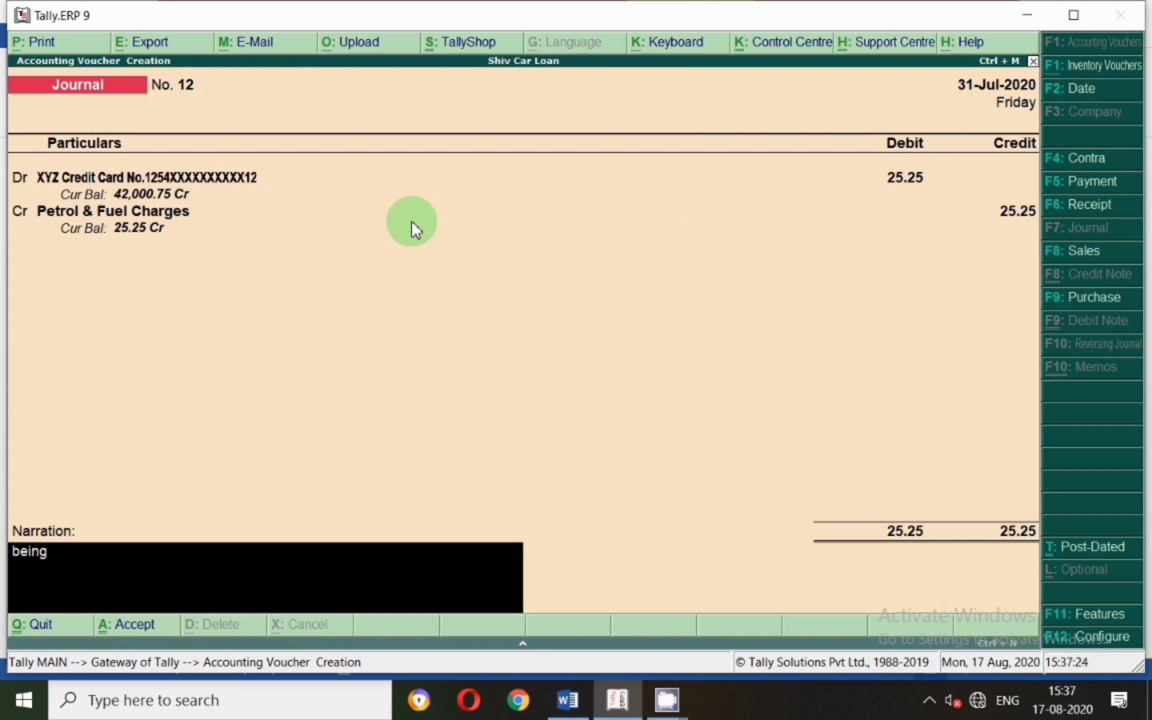
type(" charges received from")
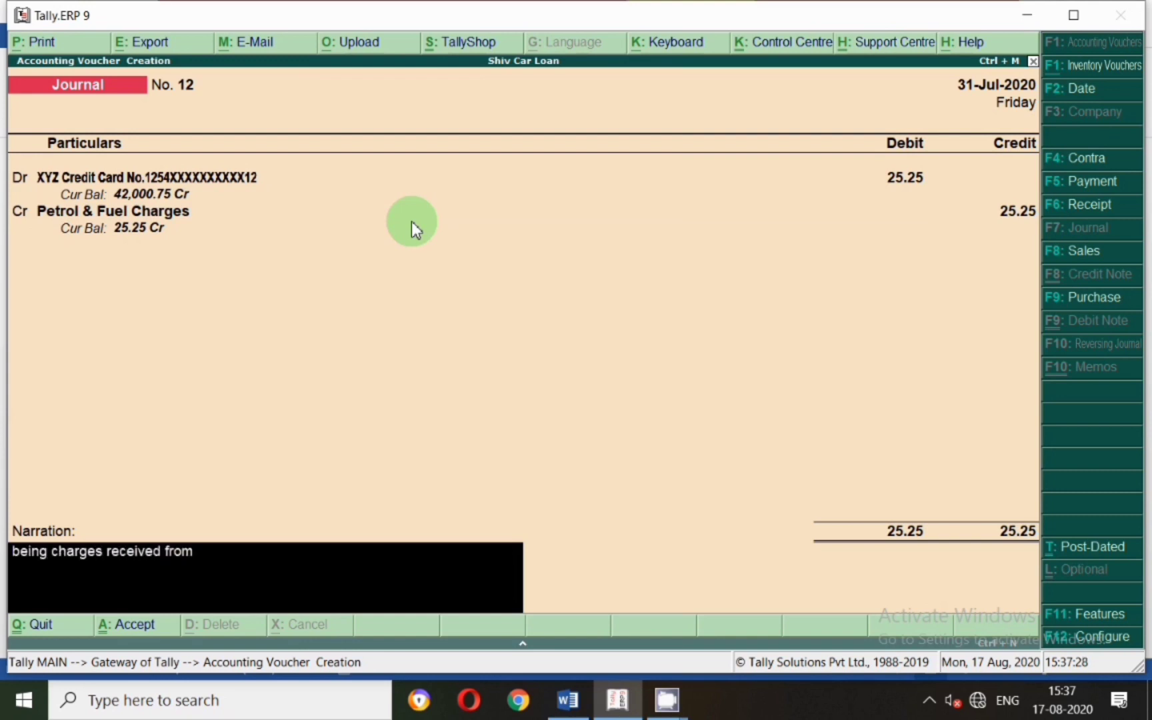
type(" pertol & fuel")
type("wi")
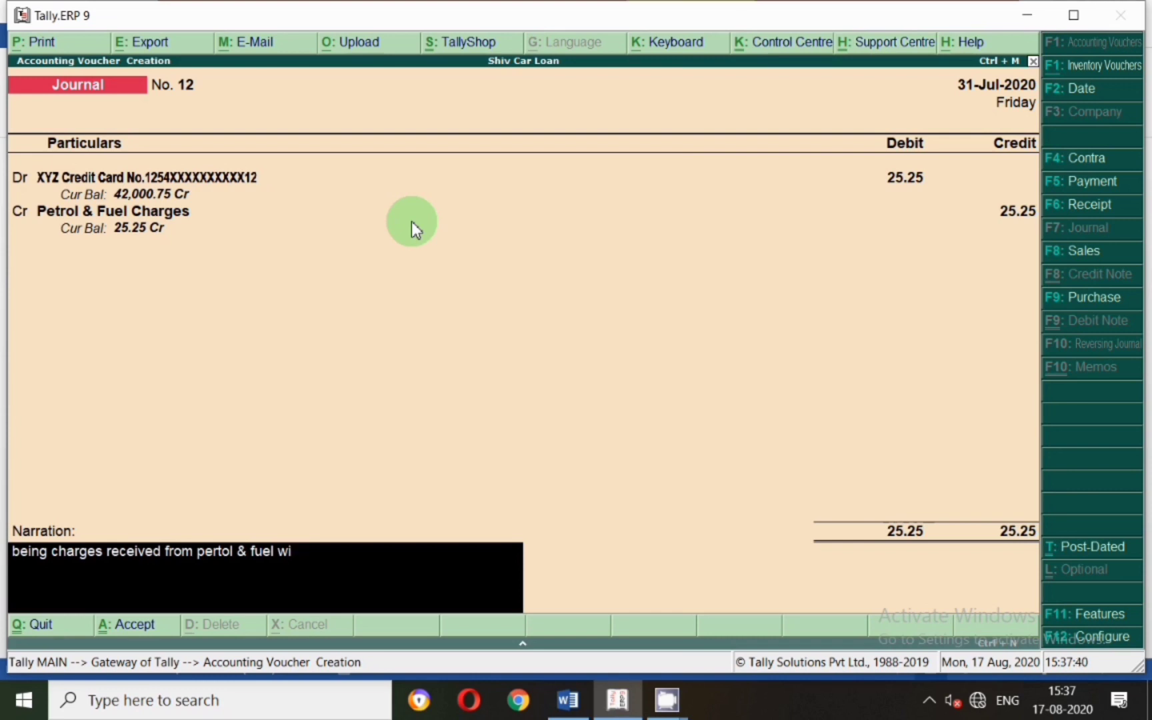
type("ver")
key("Return")
key("Return")
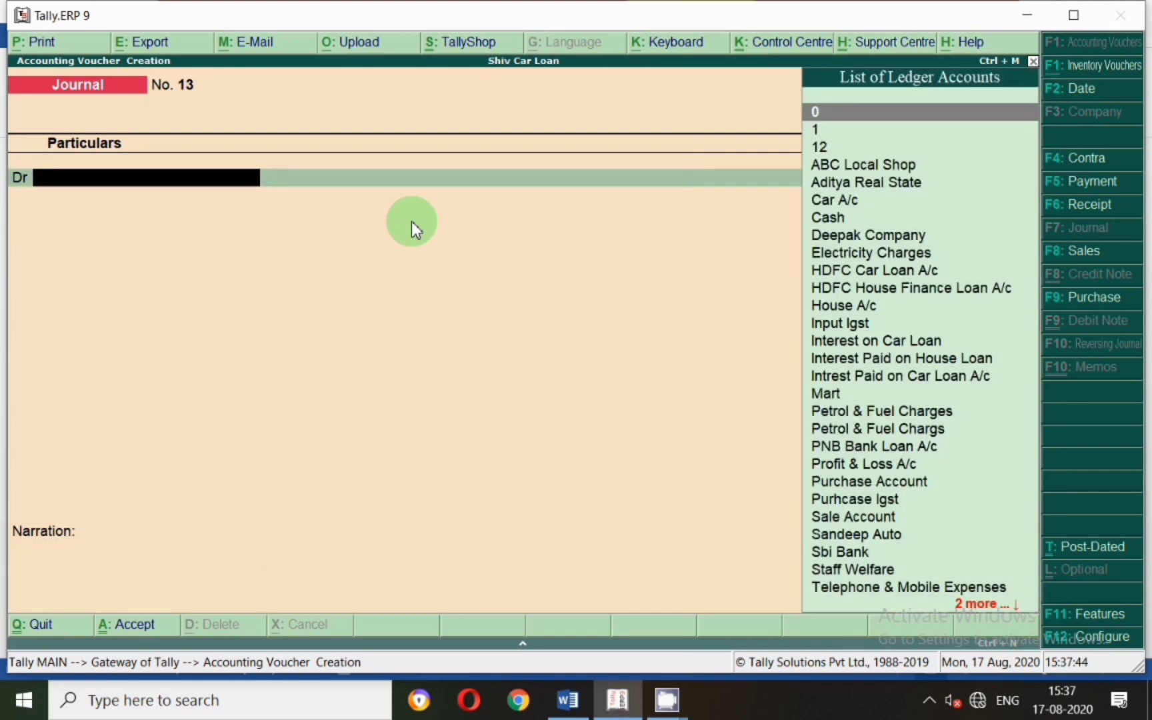
Leave voucher entry and display the ledger account book for XYZ Credit Card.
key("Escape")
key("Return")
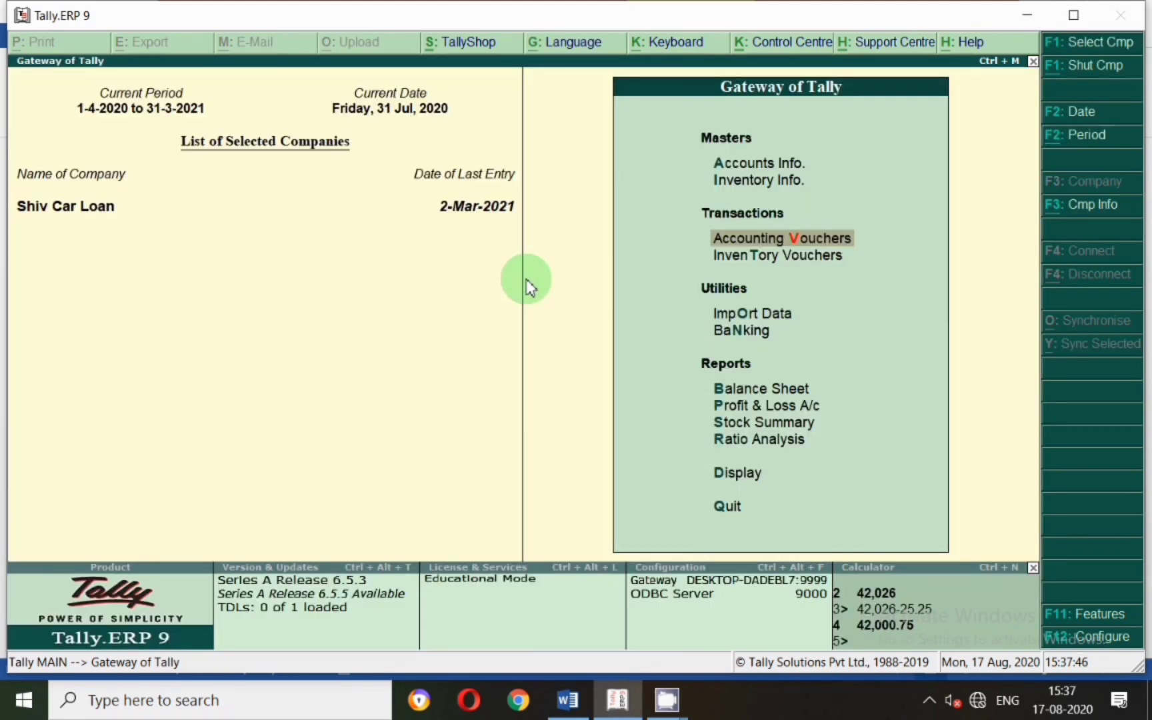
key("Escape")
key("n")
type("d")
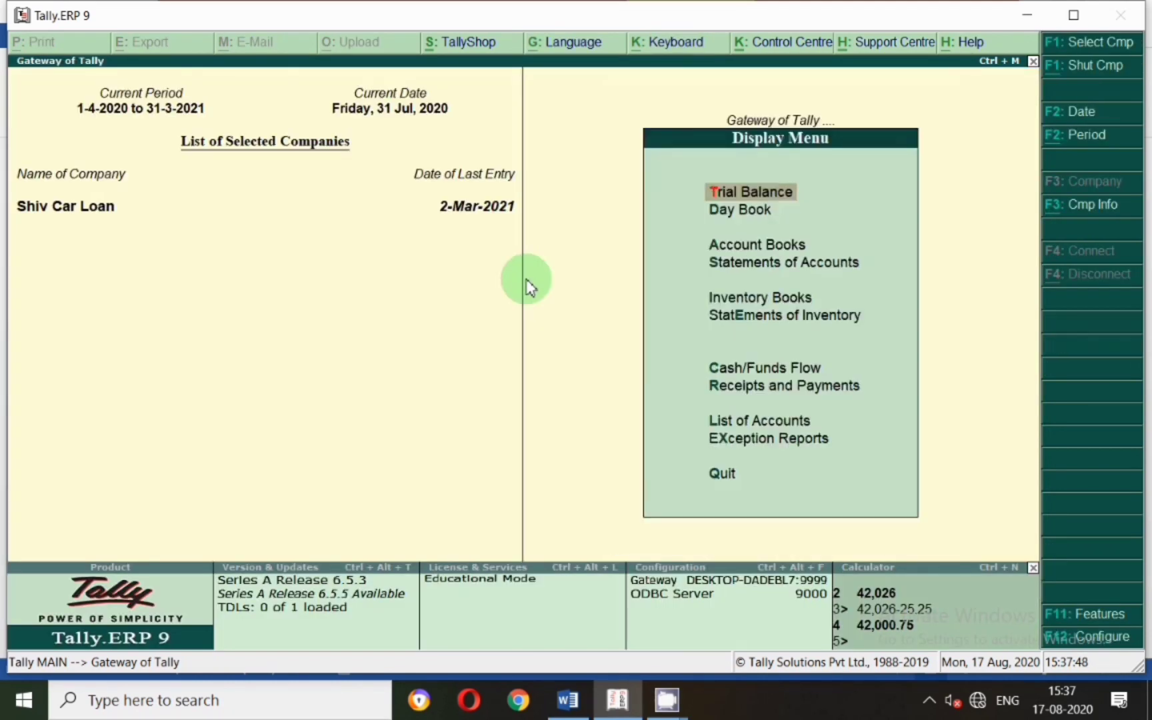
type("al")
type("Xy")
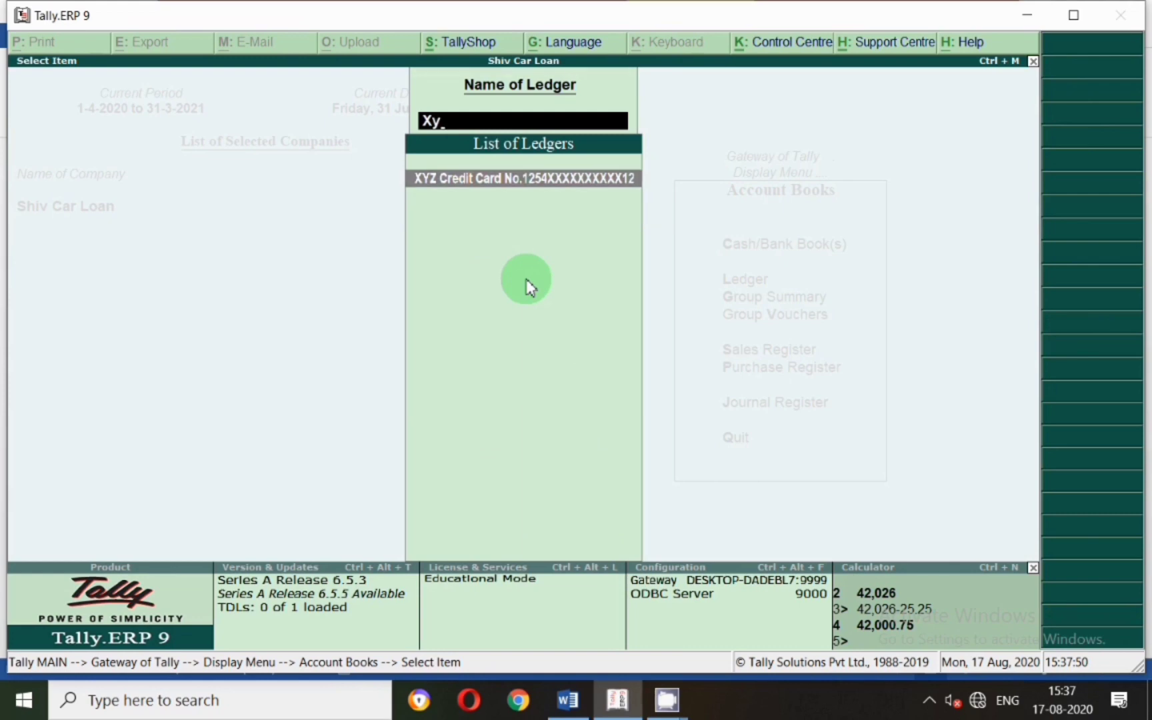
key("Return")
Set the XYZ Credit Card ledger report's period to start on 1-4-2020, keeping the end date 2-3-2021.
key("F2")
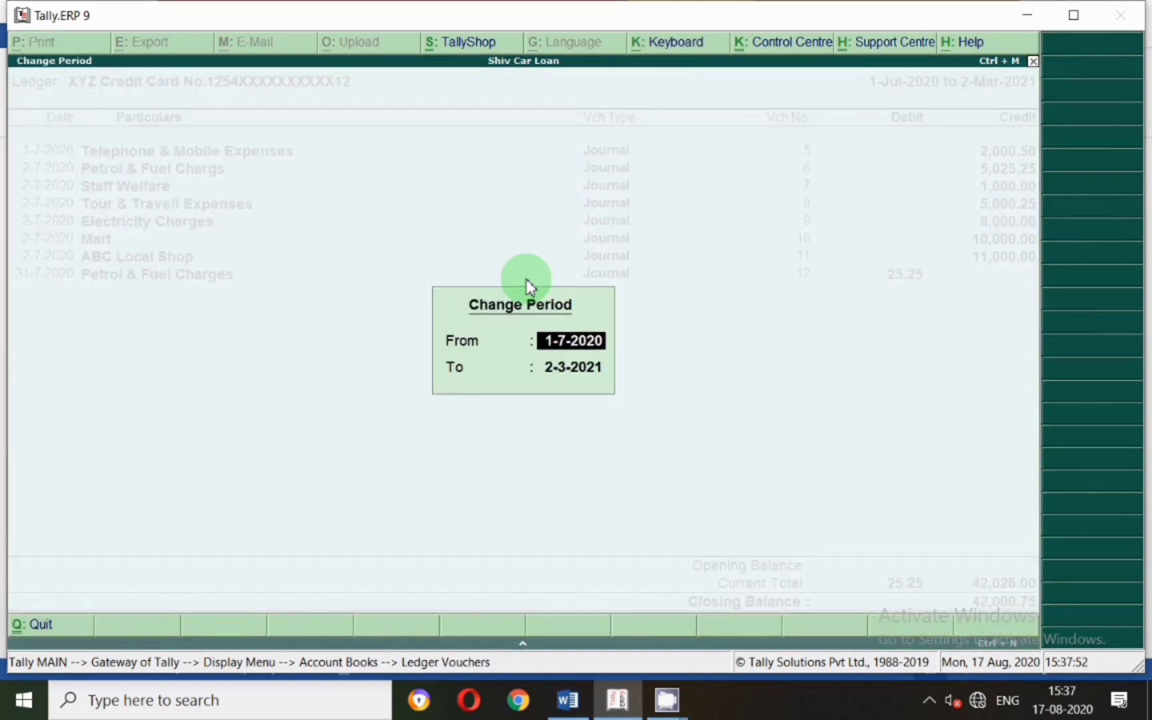
type("1-4-2020")
key("Return")
key("Return")
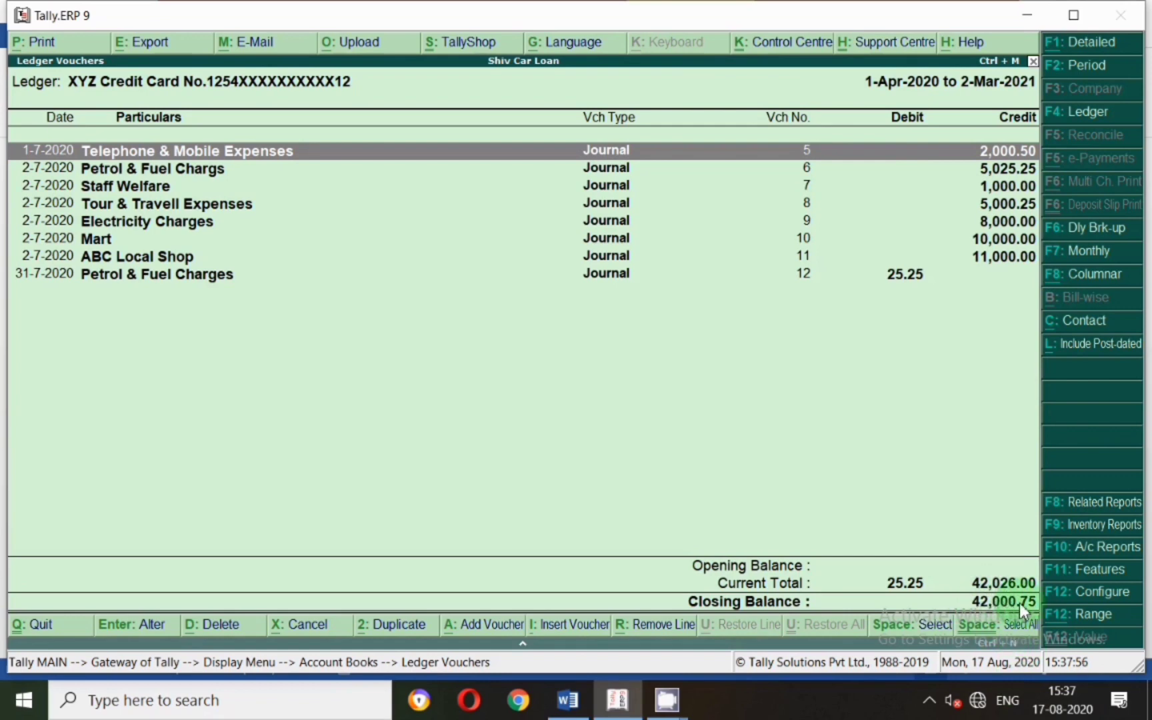
Compare the XYZ Credit Card ledger's closing balance with the total amount due and grand total in the Word statement.
left_click(602, 705)
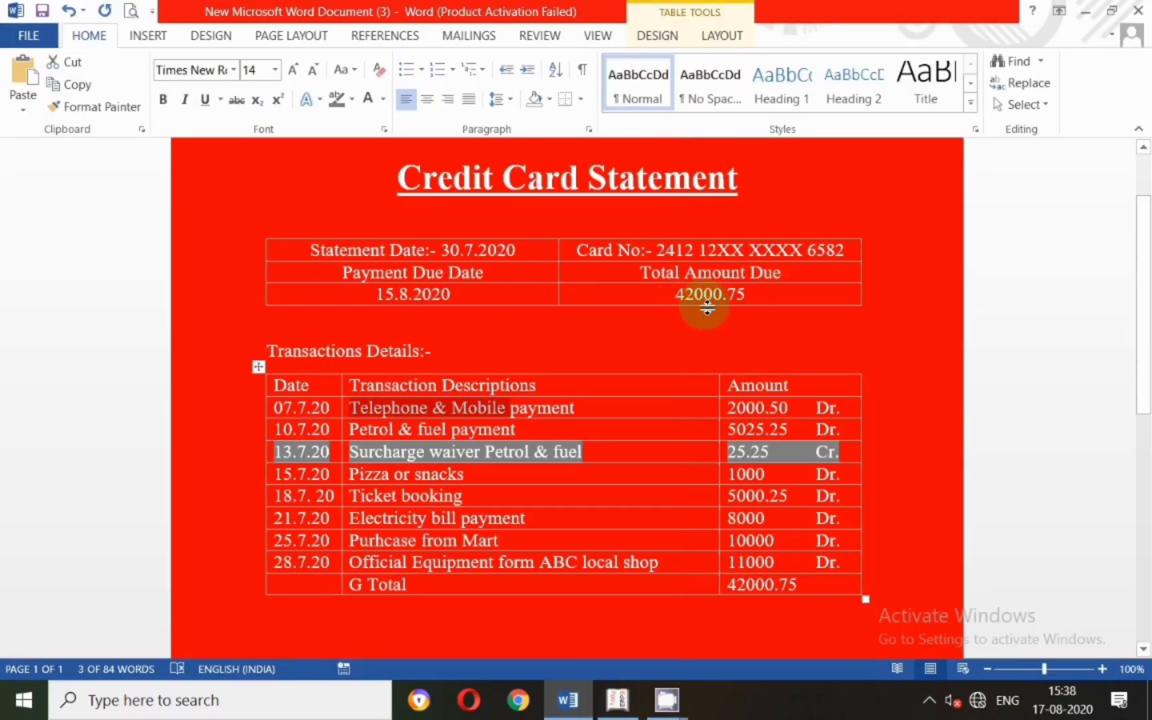
key("alt+Tab")
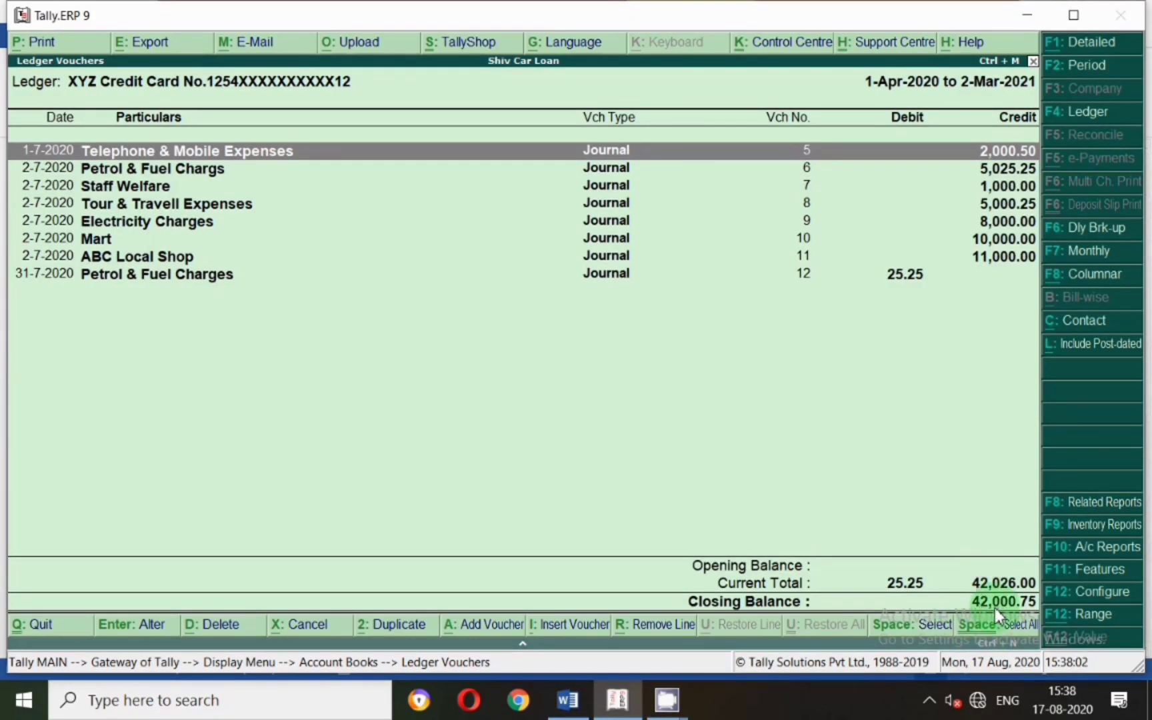
key("alt+Tab")
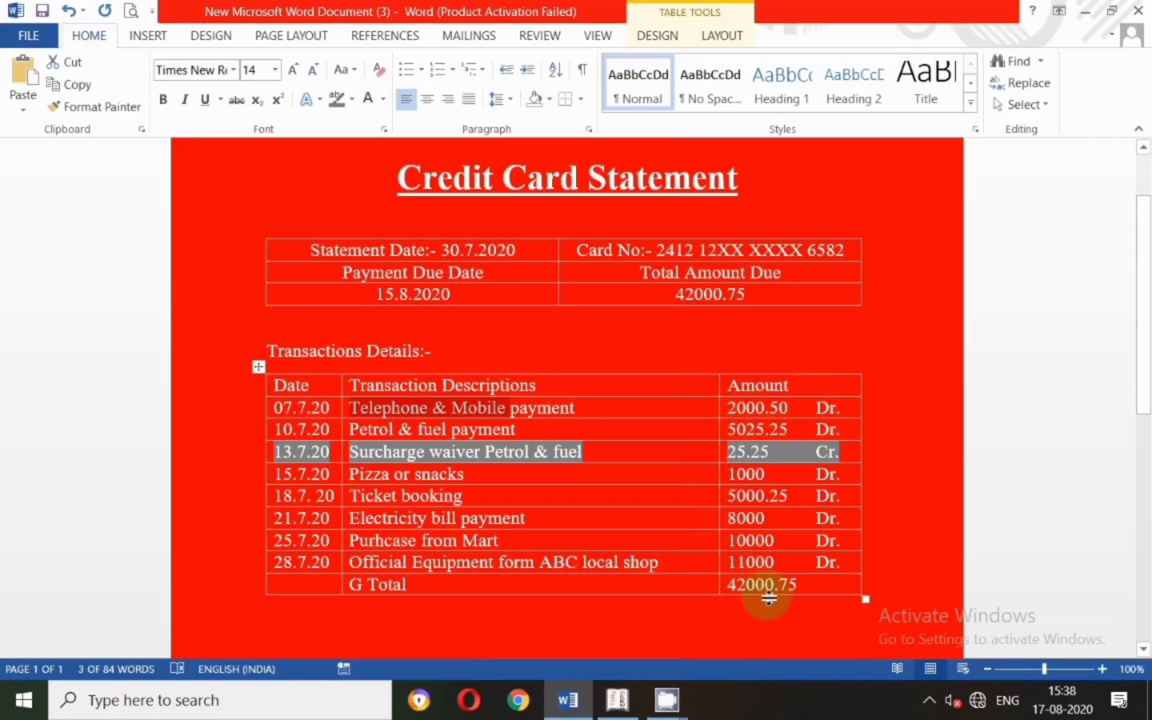
key("alt+Tab")
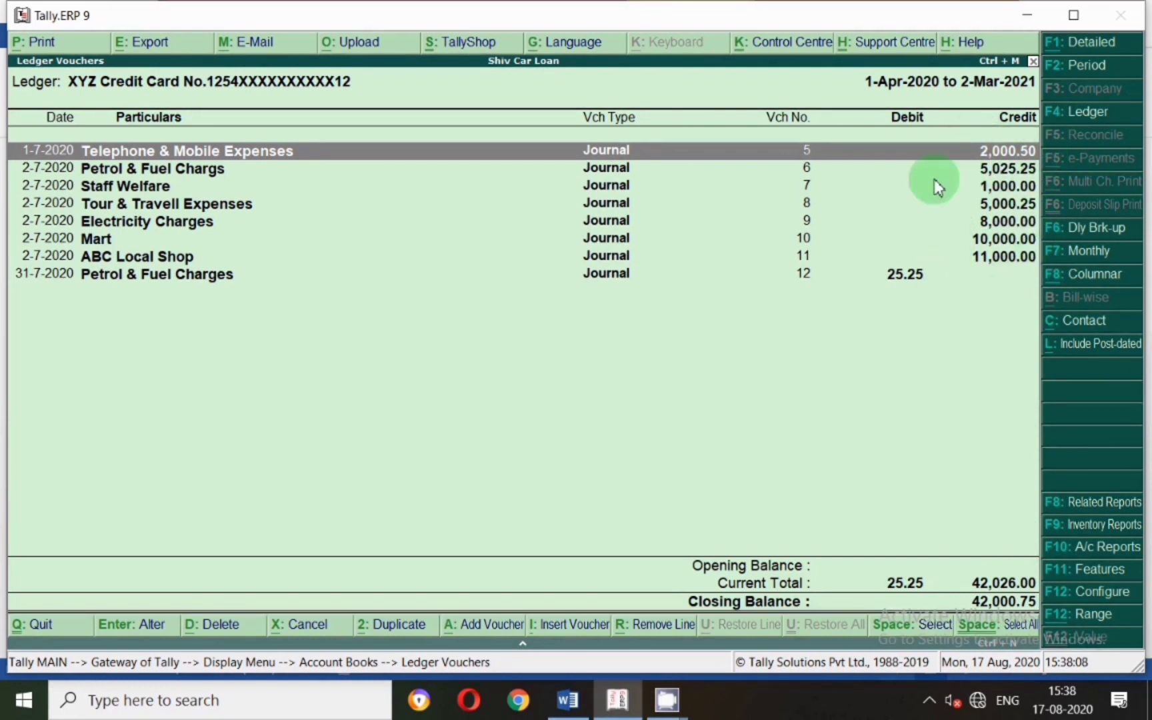
Mark each voucher from Telephone & Mobile Expenses to the final Petrol & Fuel Charges entry and compare the ledger with the Word statement.
key("space")
key("space")
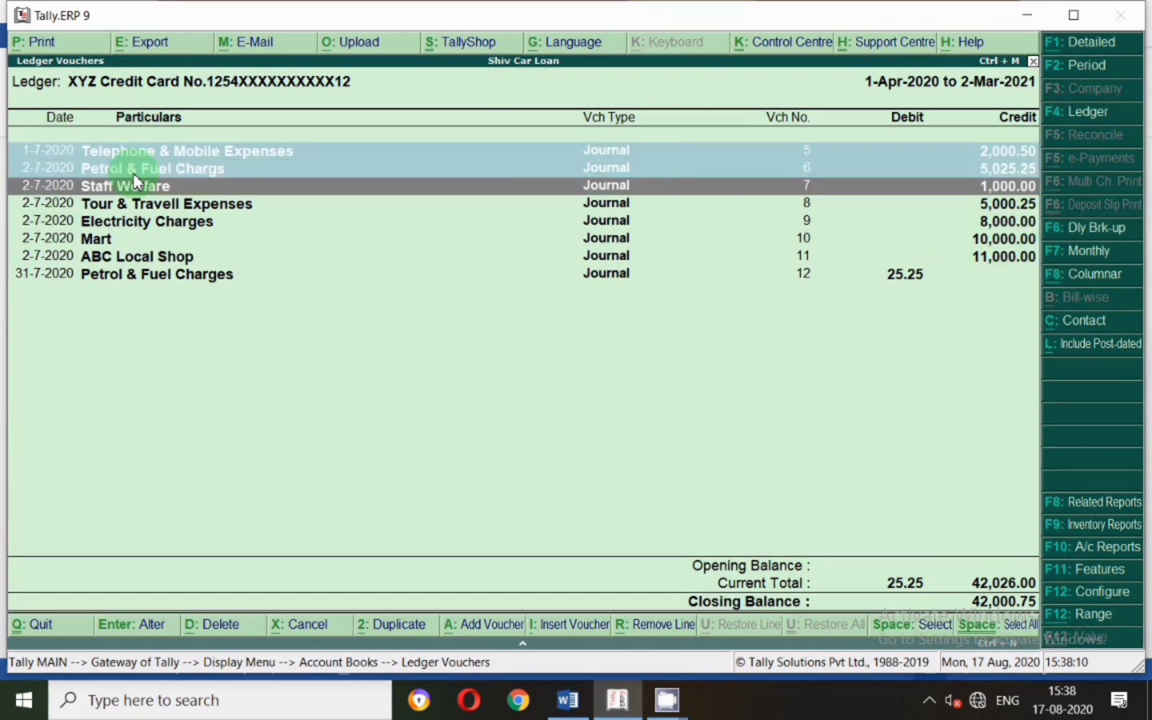
key("space")
key("space")
key("space")
key("space")
key("space")
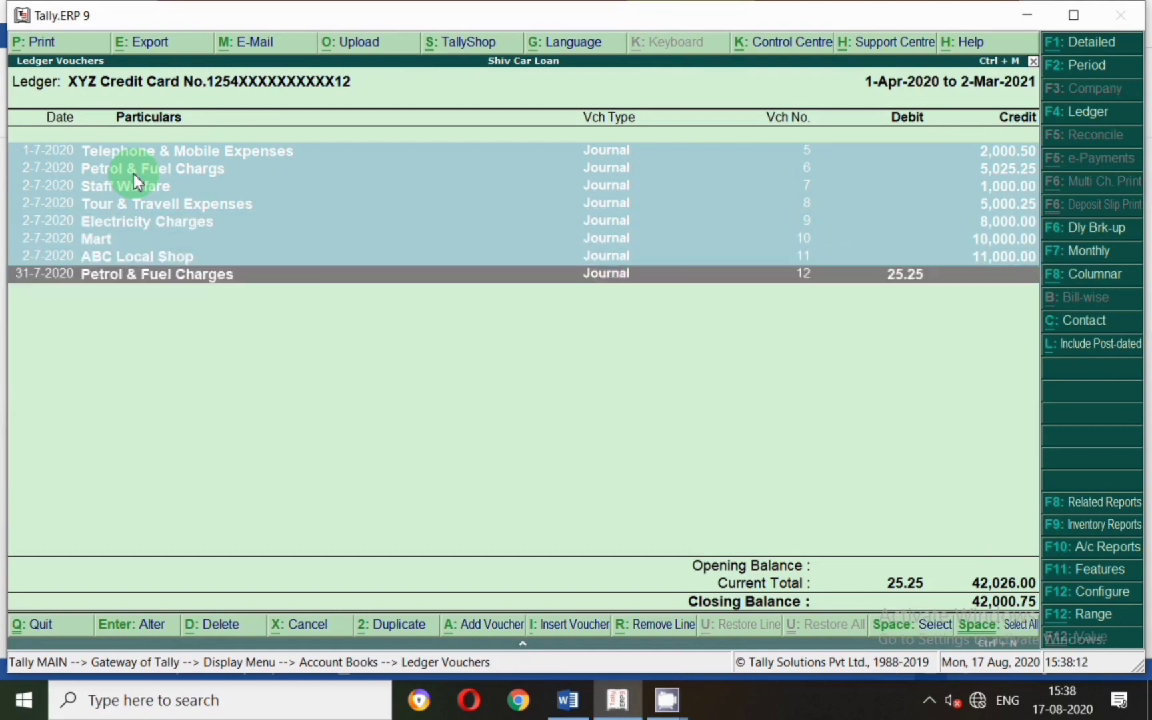
key("space")
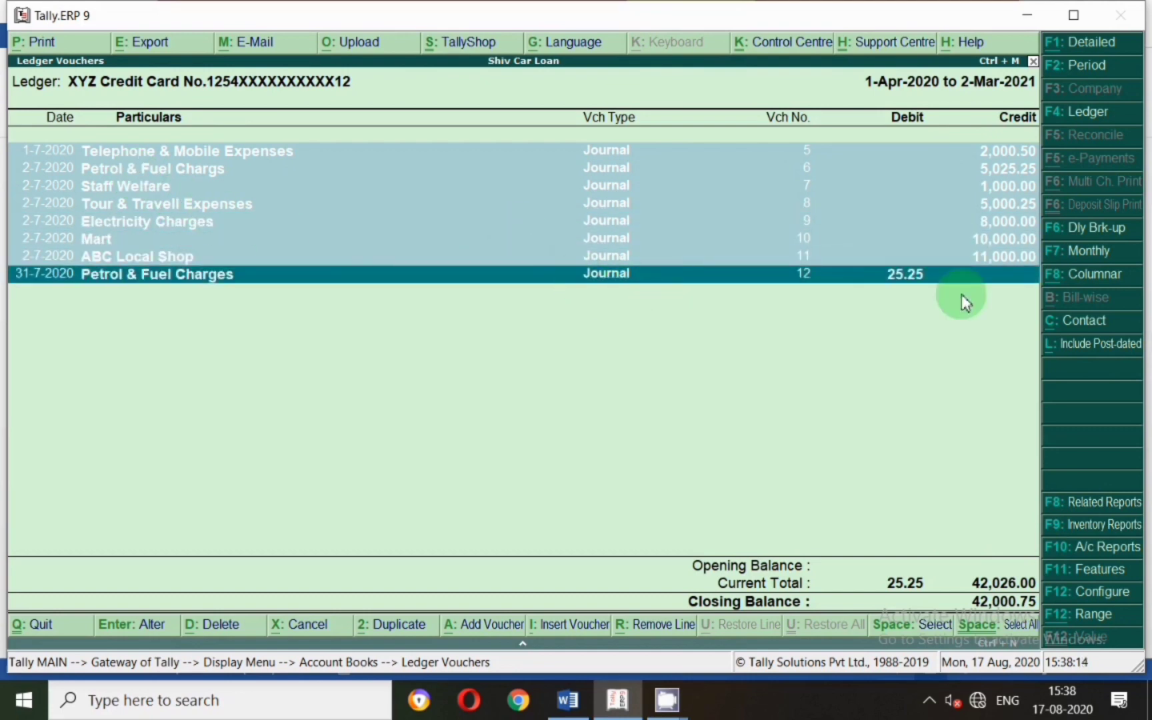
key("alt+Tab")
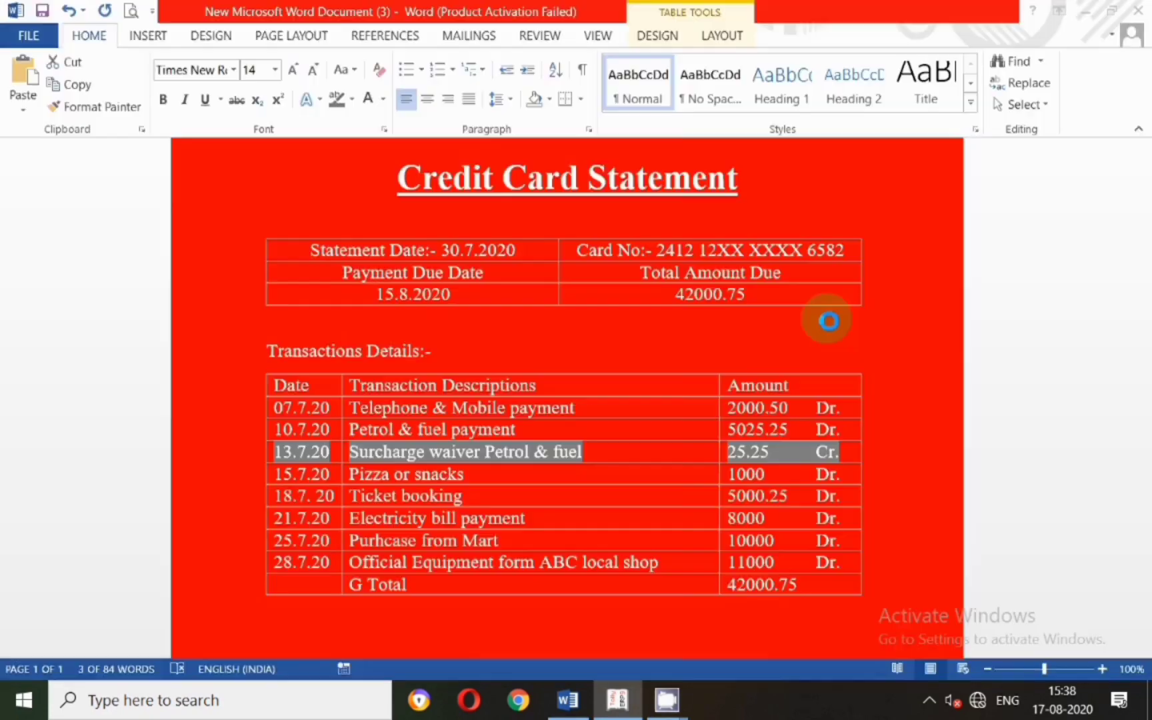
key("alt+Tab")
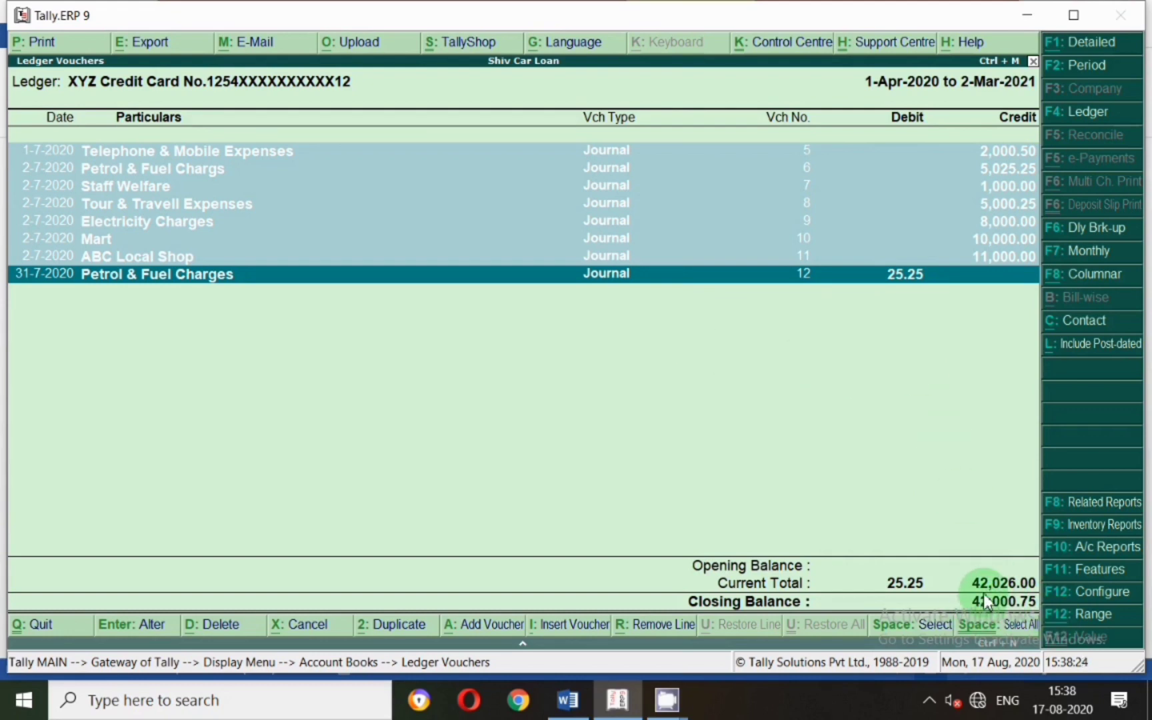
Add a voucher from the card ledger report, date it 2-8-2020 after checking the statement's due date, and make it a Payment voucher.
key("alt+a")
key("F2")
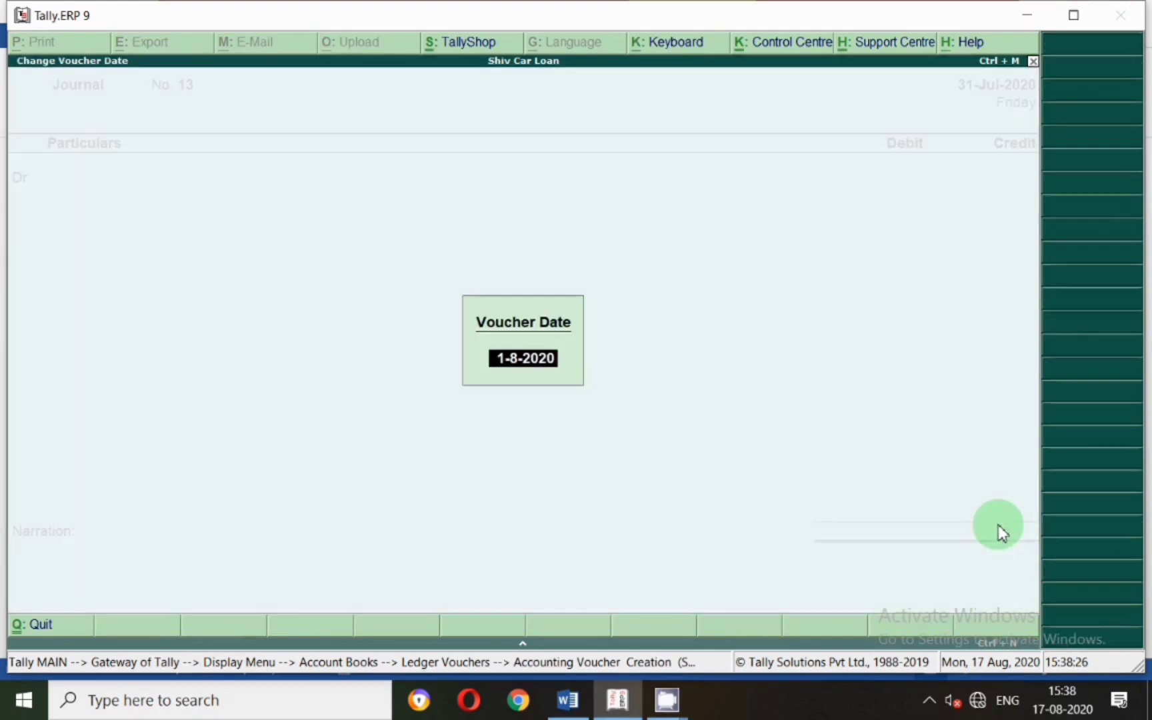
key("alt+Tab")
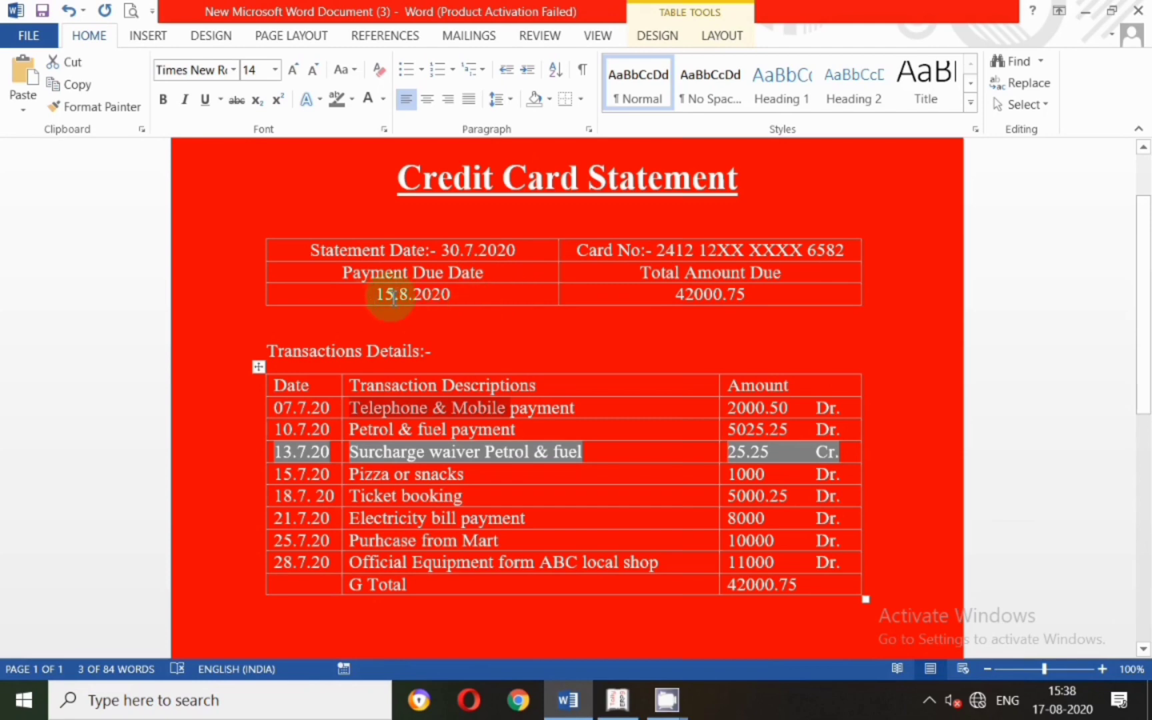
key("alt+Tab")
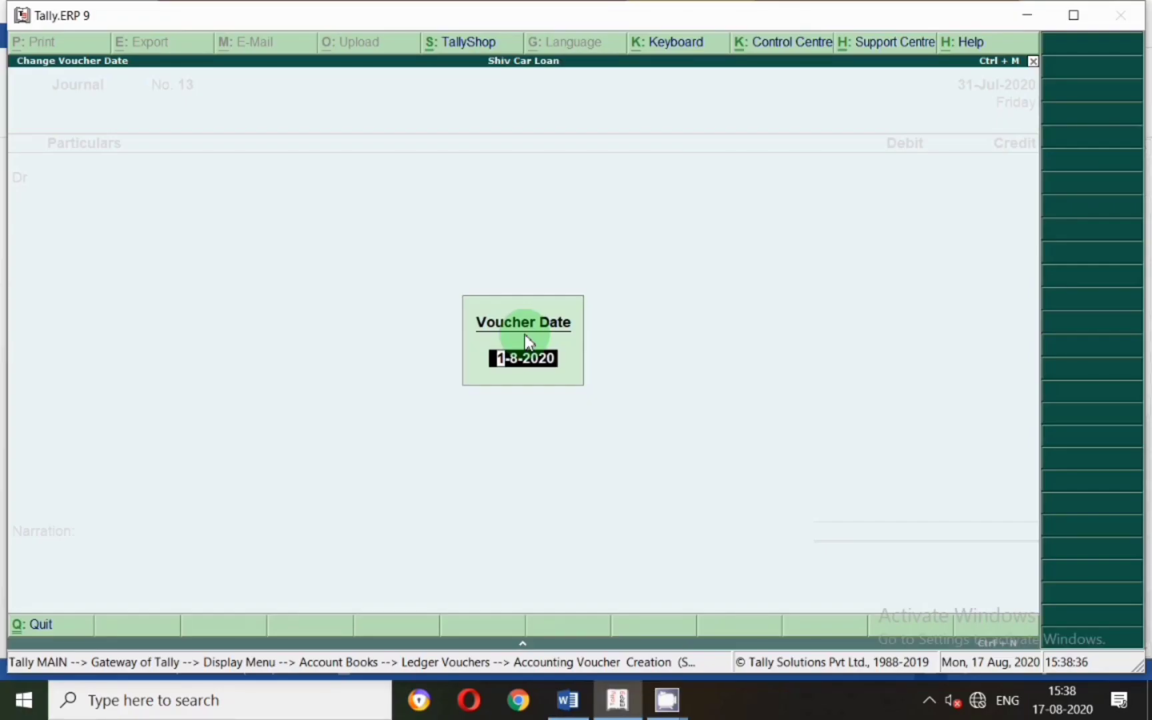
type("2.8")
key("Return")
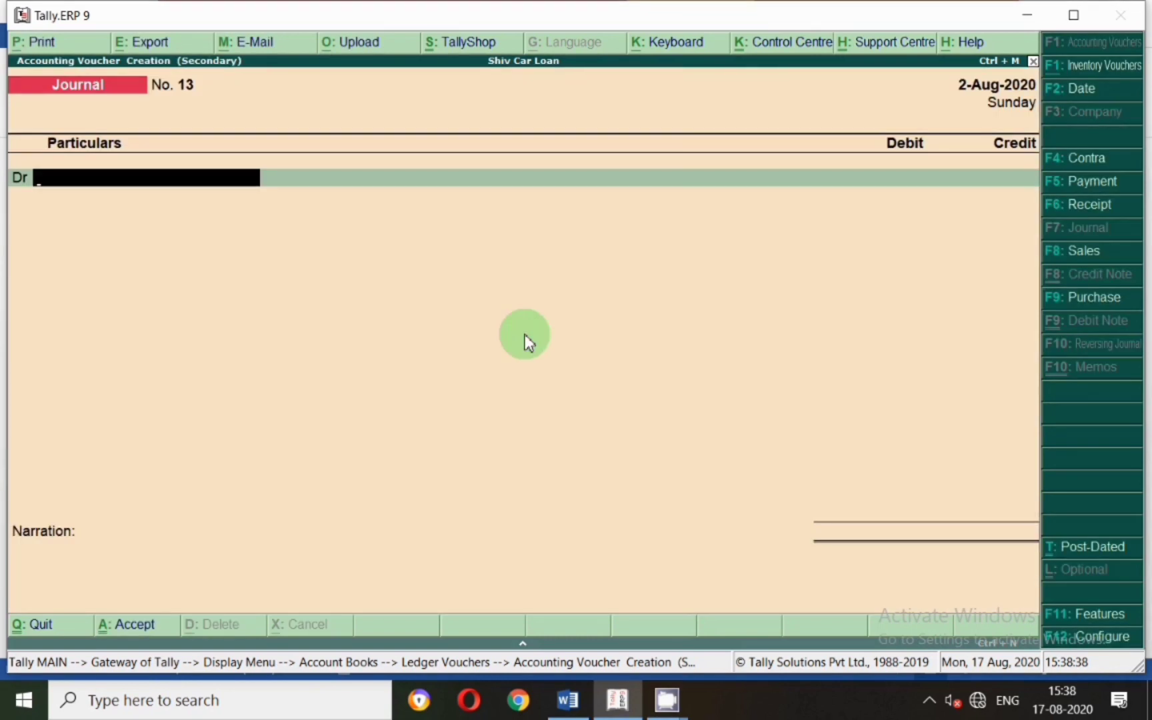
key("alt+Tab")
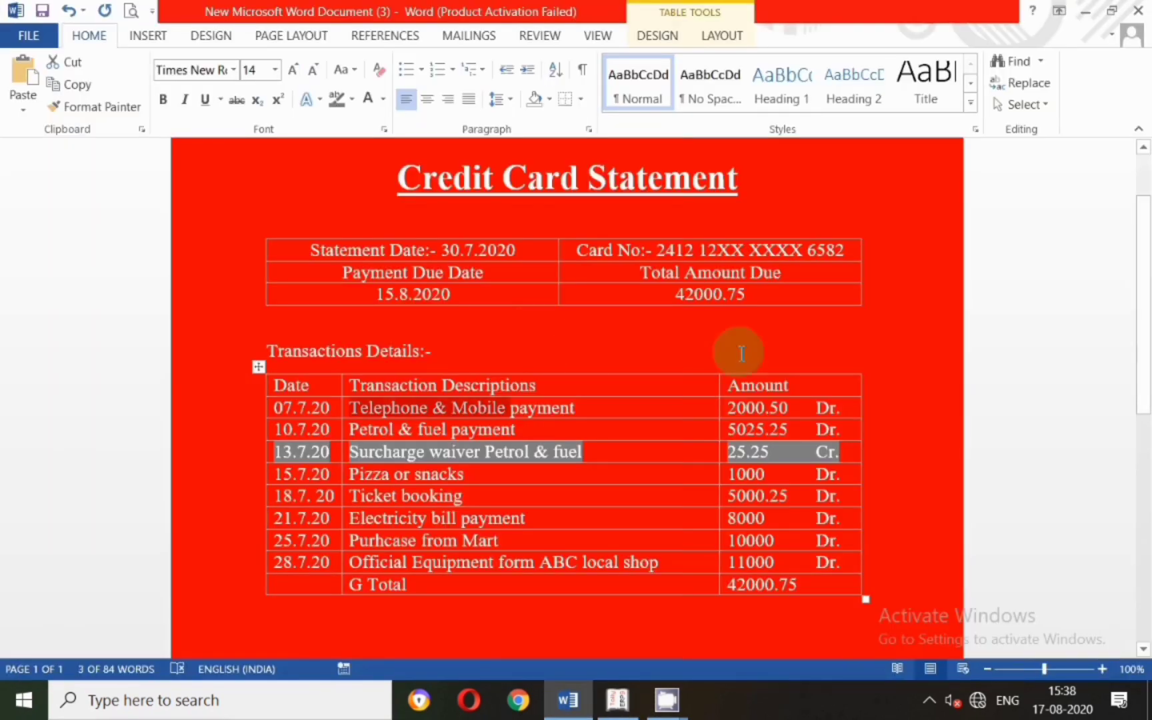
key("alt+Tab")
left_click(1079, 184)
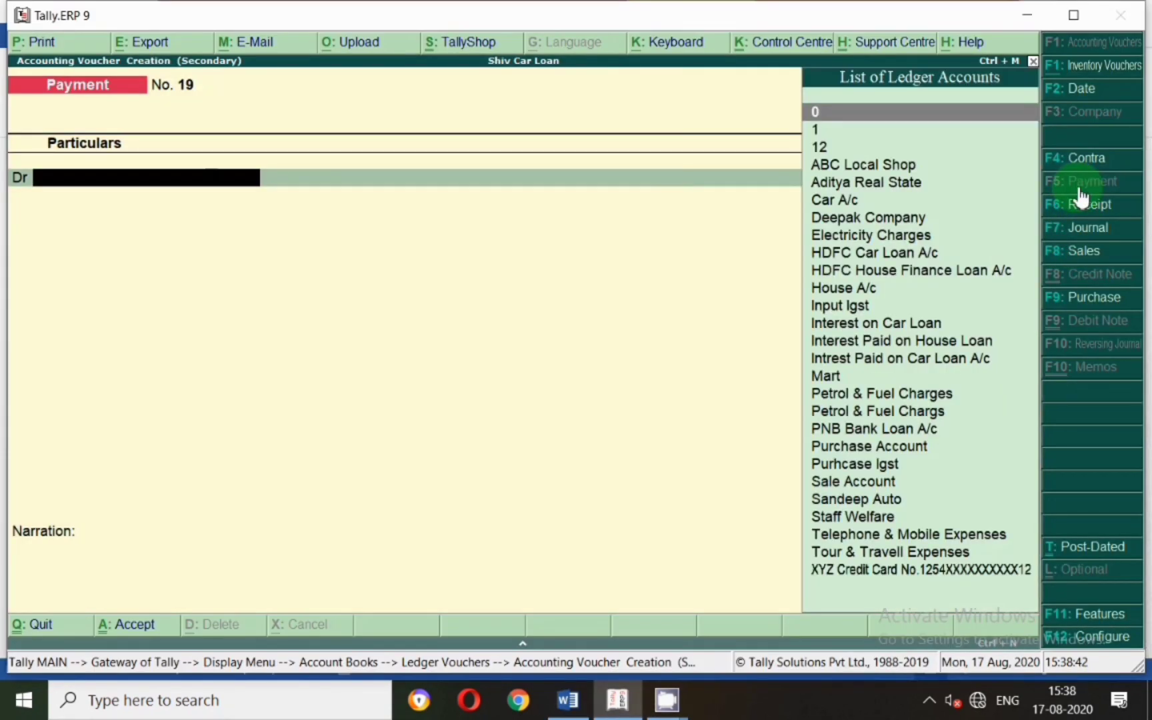
Debit the XYZ Credit Card ledger with 42,000.75, the total amount due in the Word statement.
key("alt+Tab")
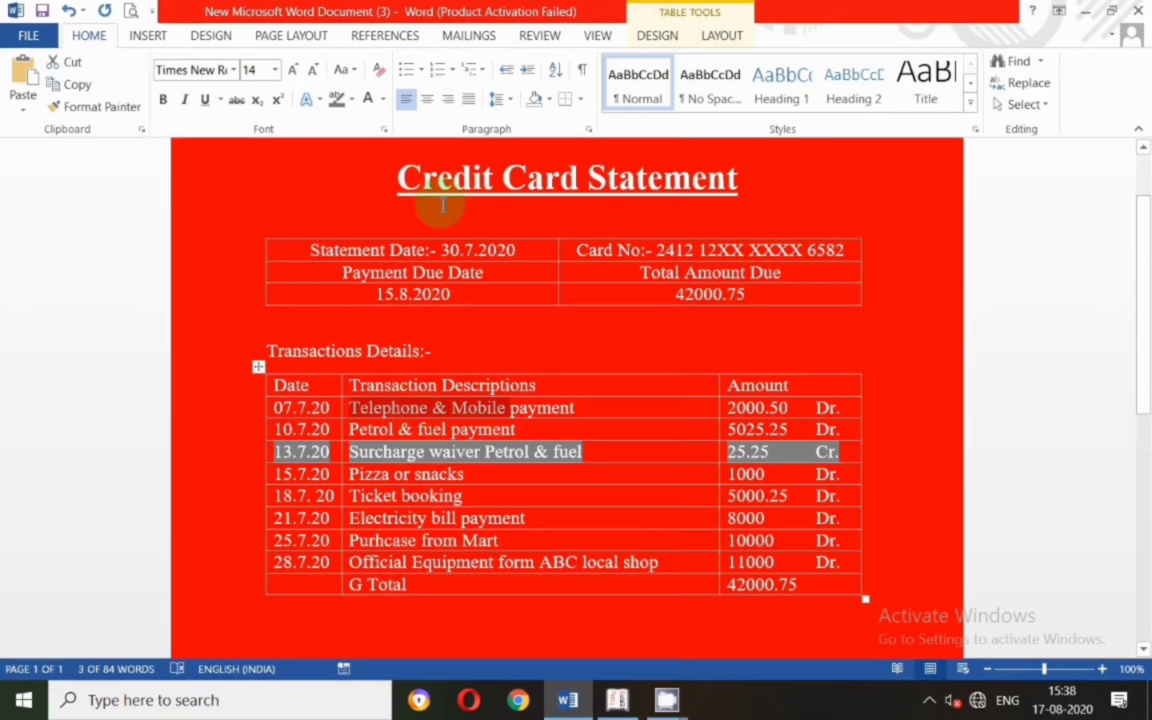
key("alt+Tab")
type("Xy")
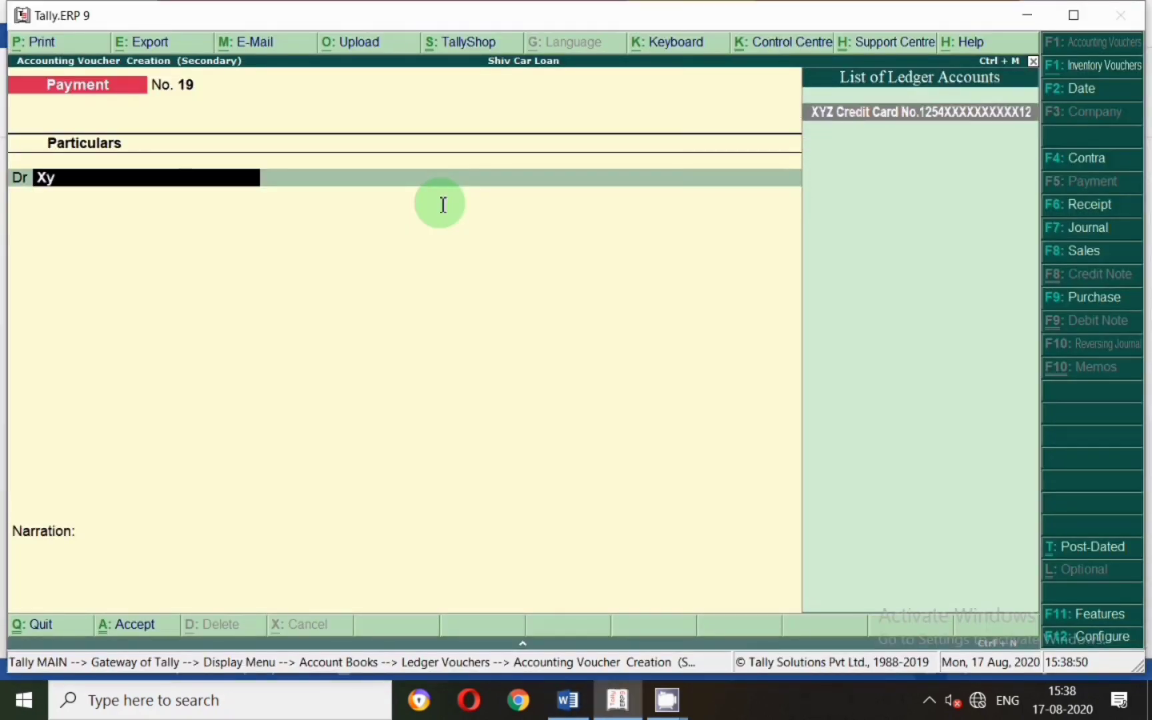
key("Return")
key("alt+Tab")
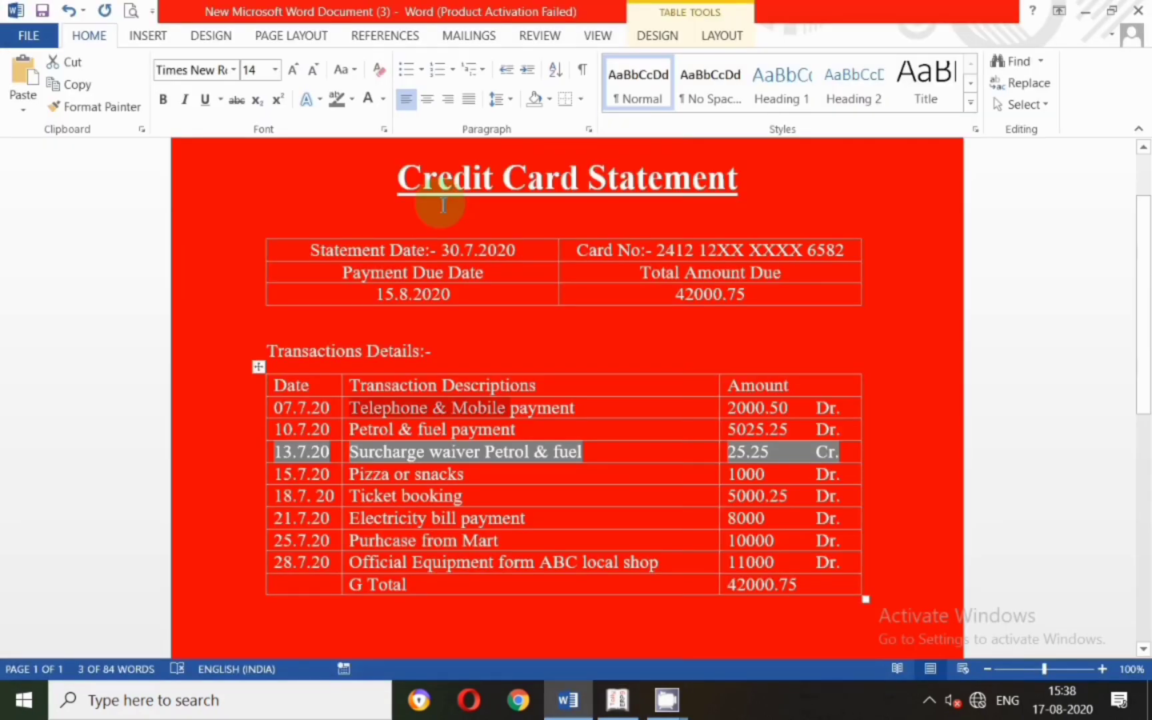
key("alt+Tab")
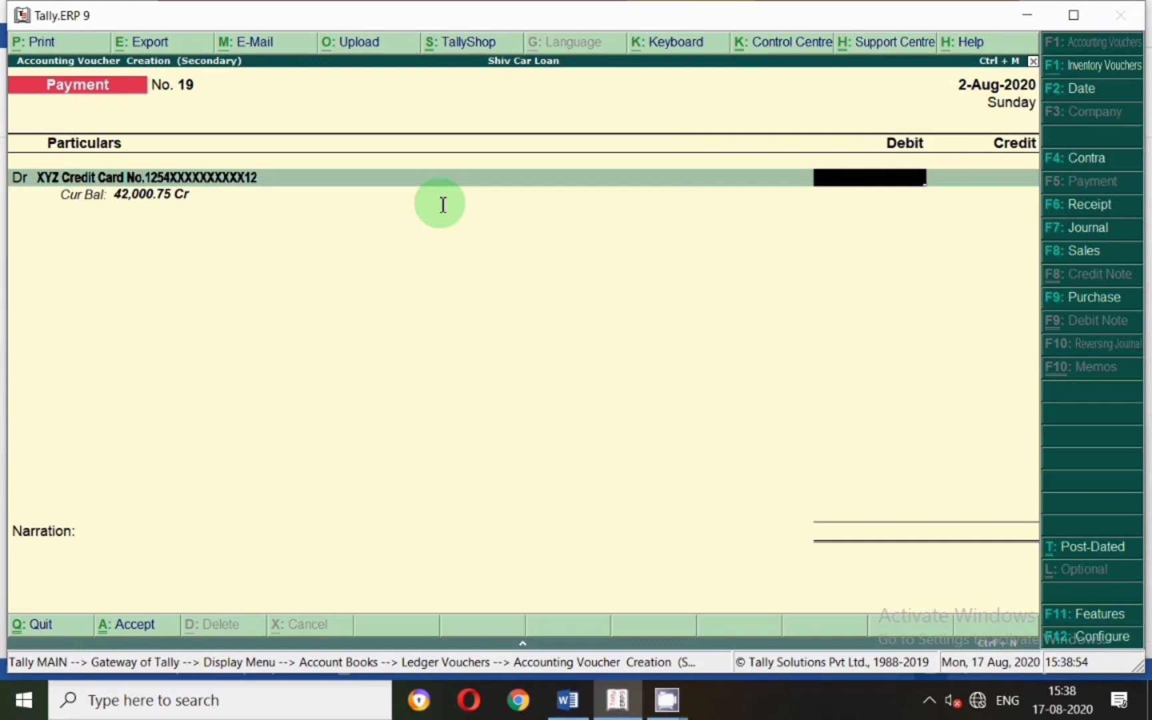
type("4")
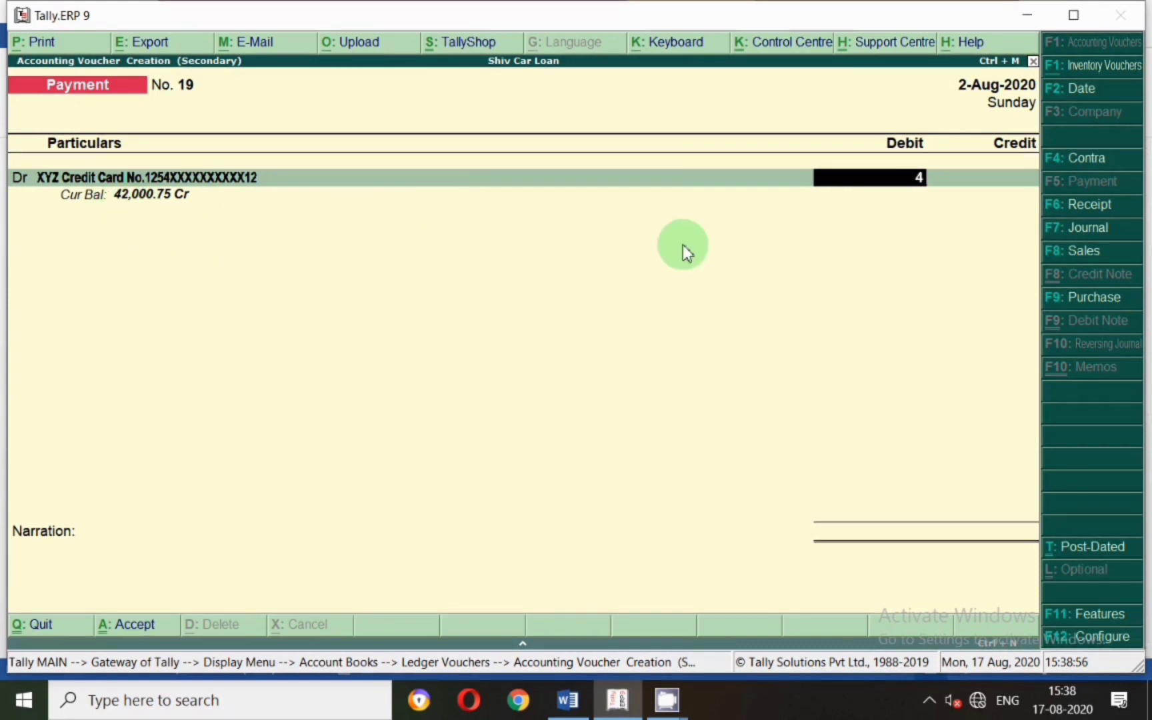
type("2,000.75")
key("Return")
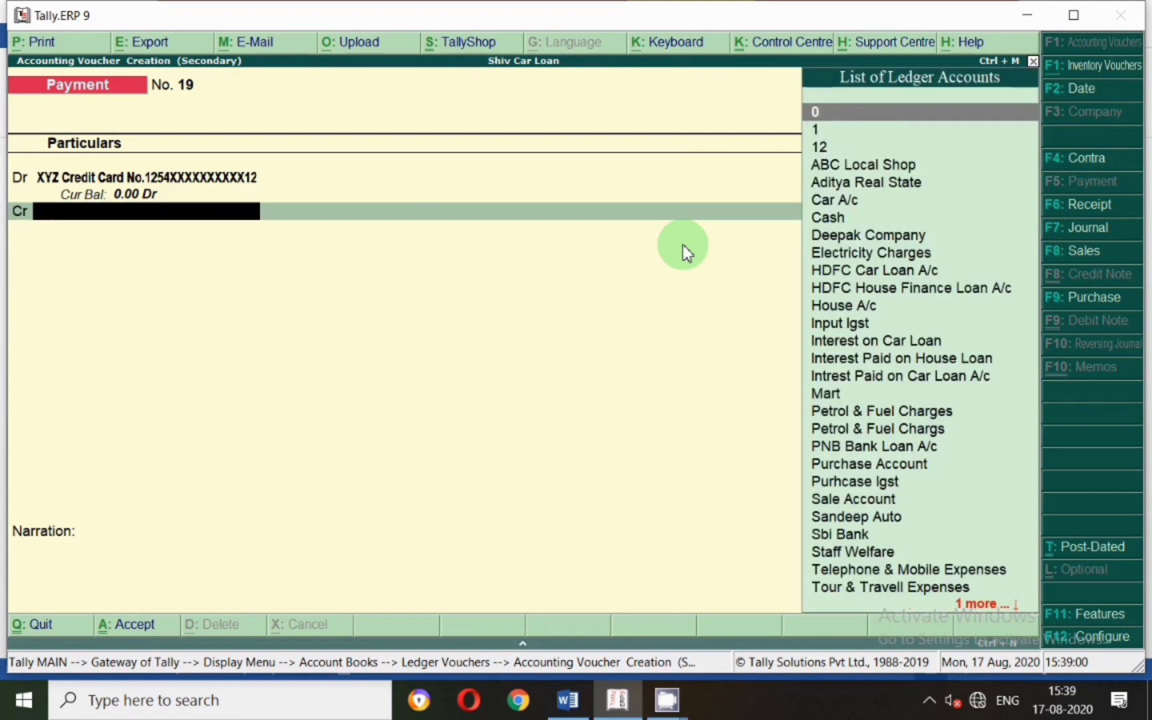
Credit Sbi Bank with 42,000.75 and accept the Cheque bank allocation with cheque range Not Applicable and no instrument number.
type("S")
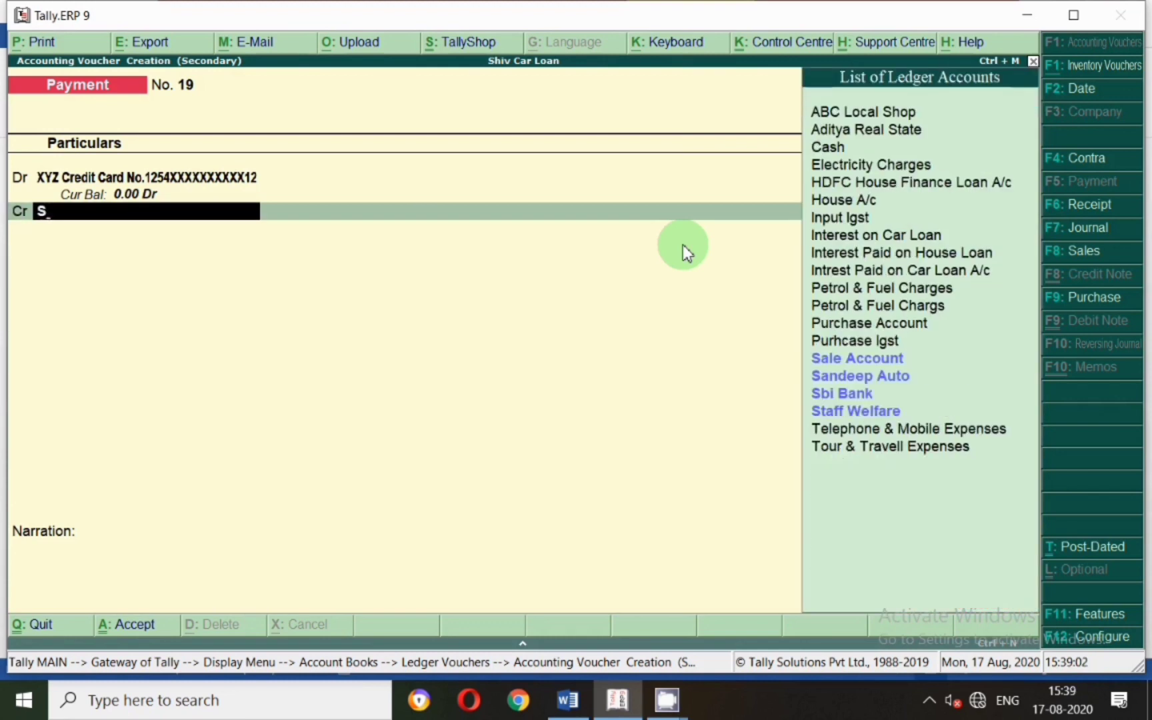
type("bi")
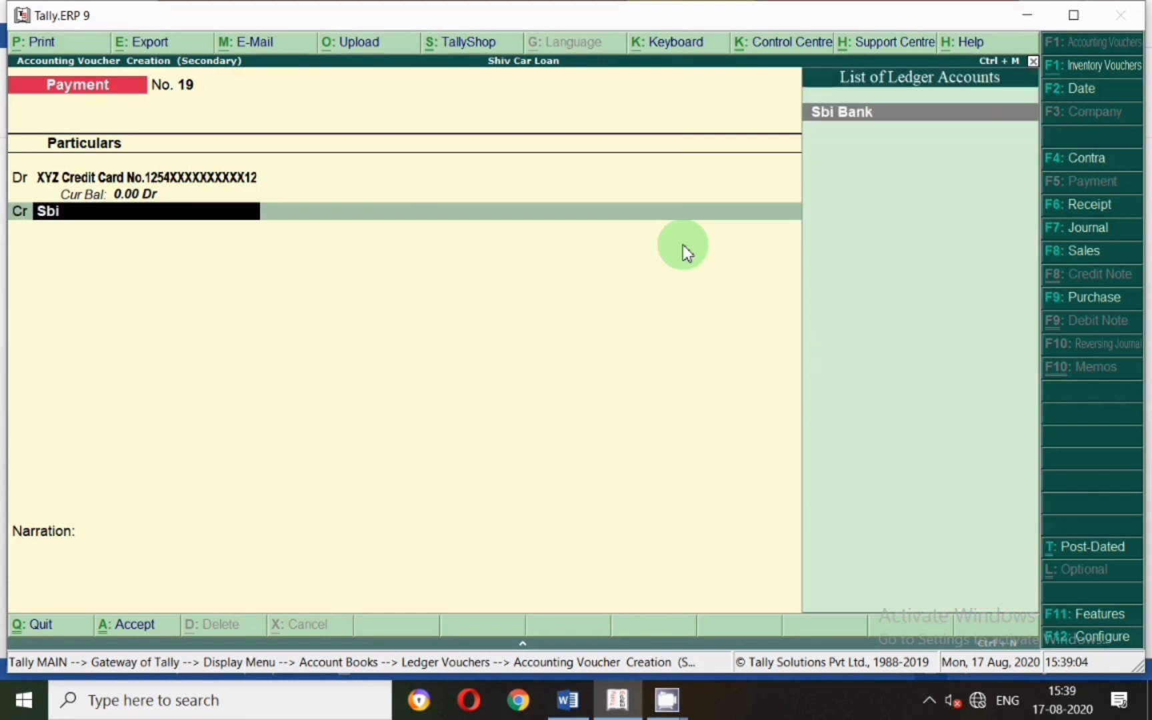
key("Return")
key("Return")
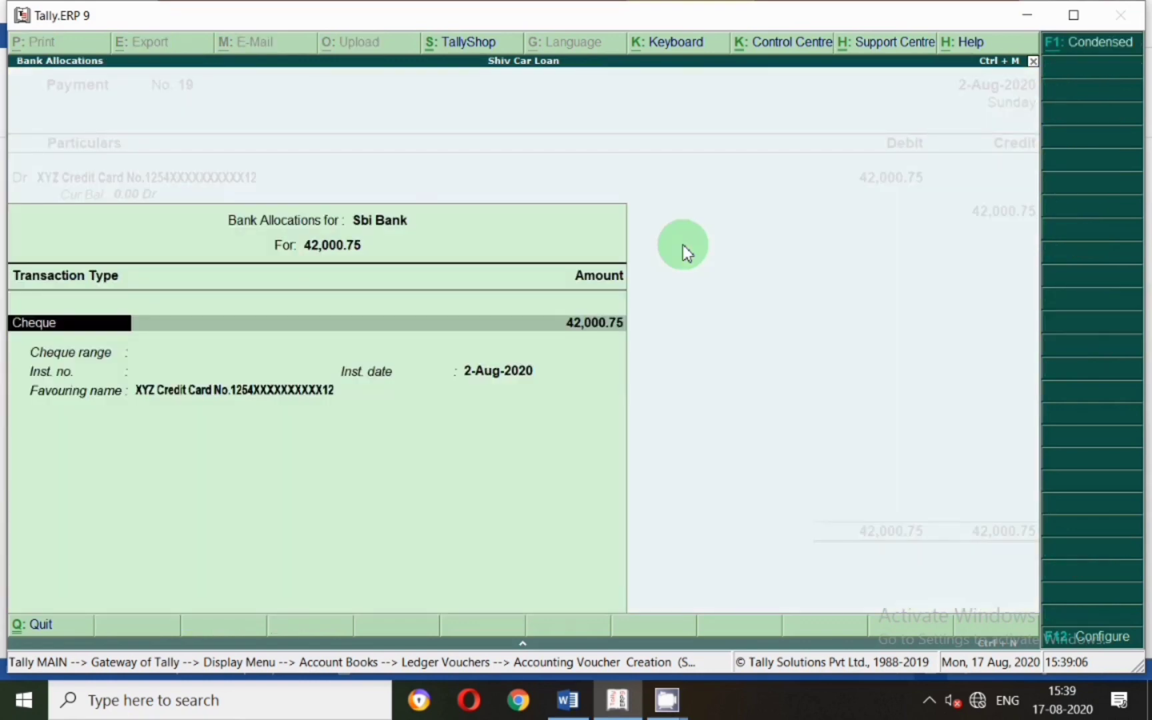
key("Return")
key("Return")
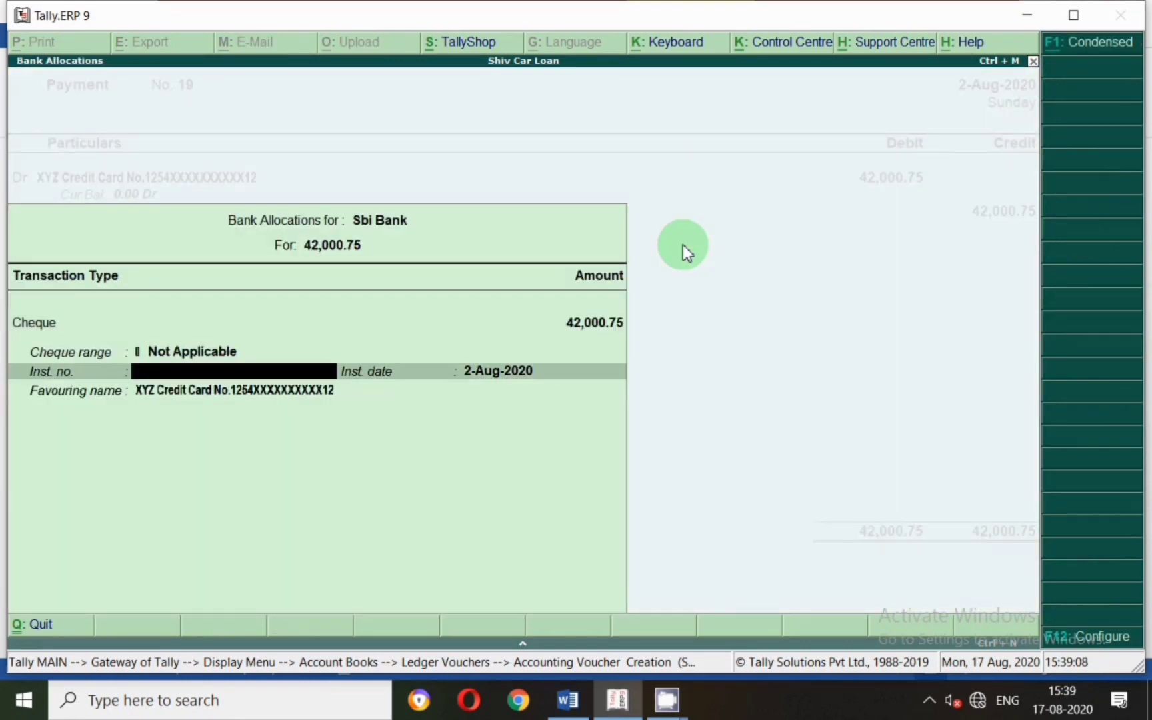
key("Return")
key("Return")
key("Return")
Enter the narration "being amount paid for credite card bill for the month of july 20" and save the payment voucher.
type("being a")
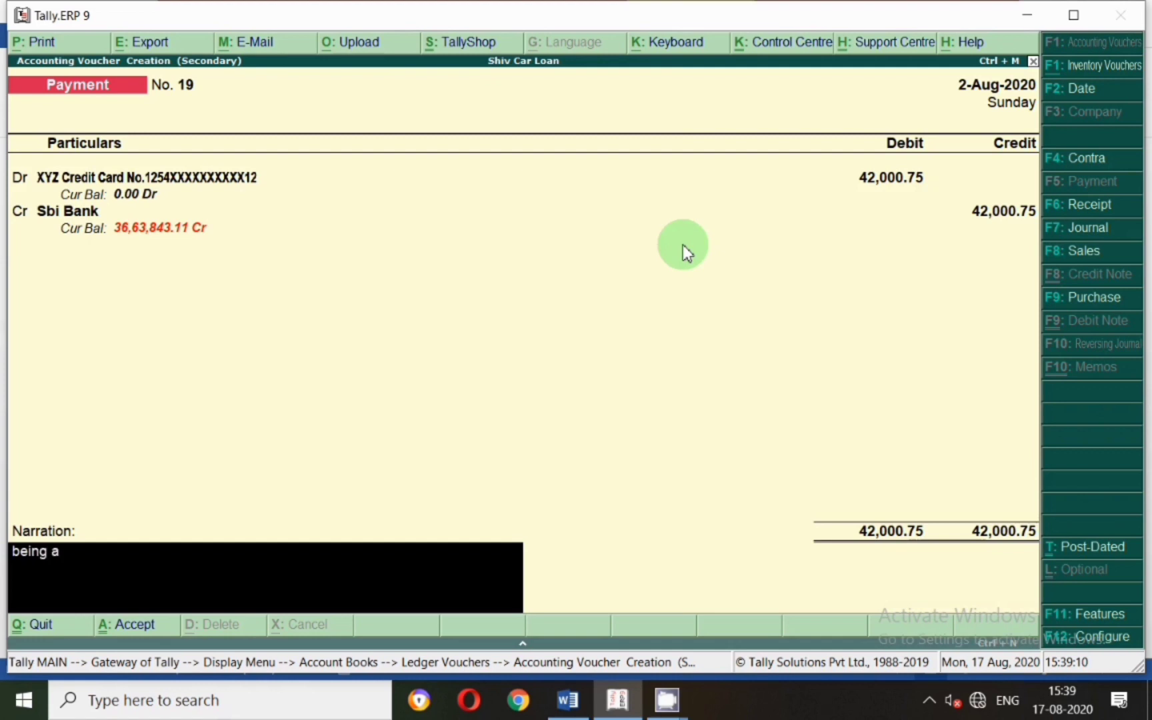
type("mount paid for credit")
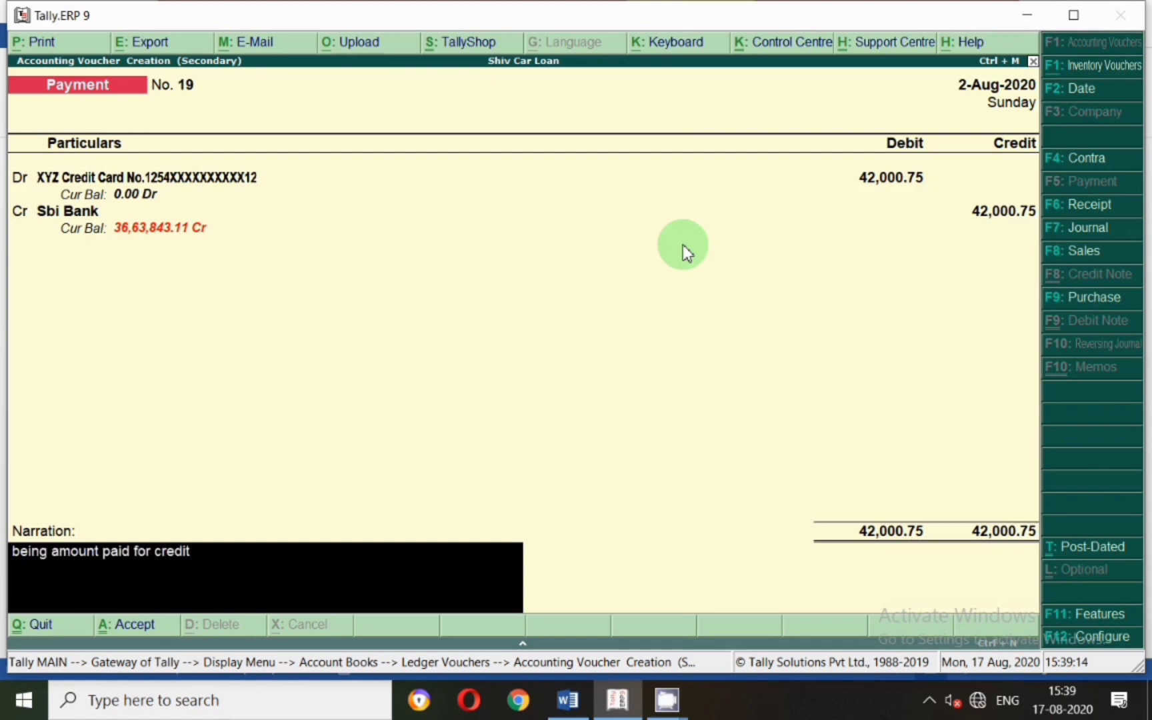
type("e card bill a")
key("BackSpace")
type("for the")
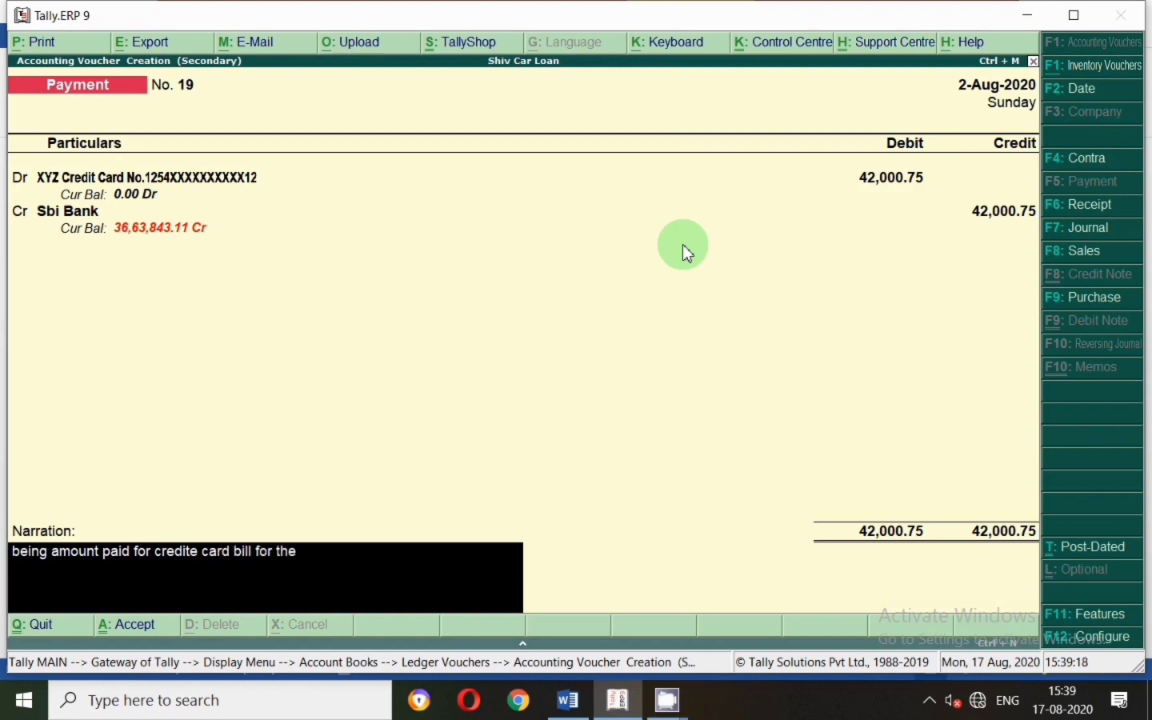
type(" month of july 20")
key("Return")
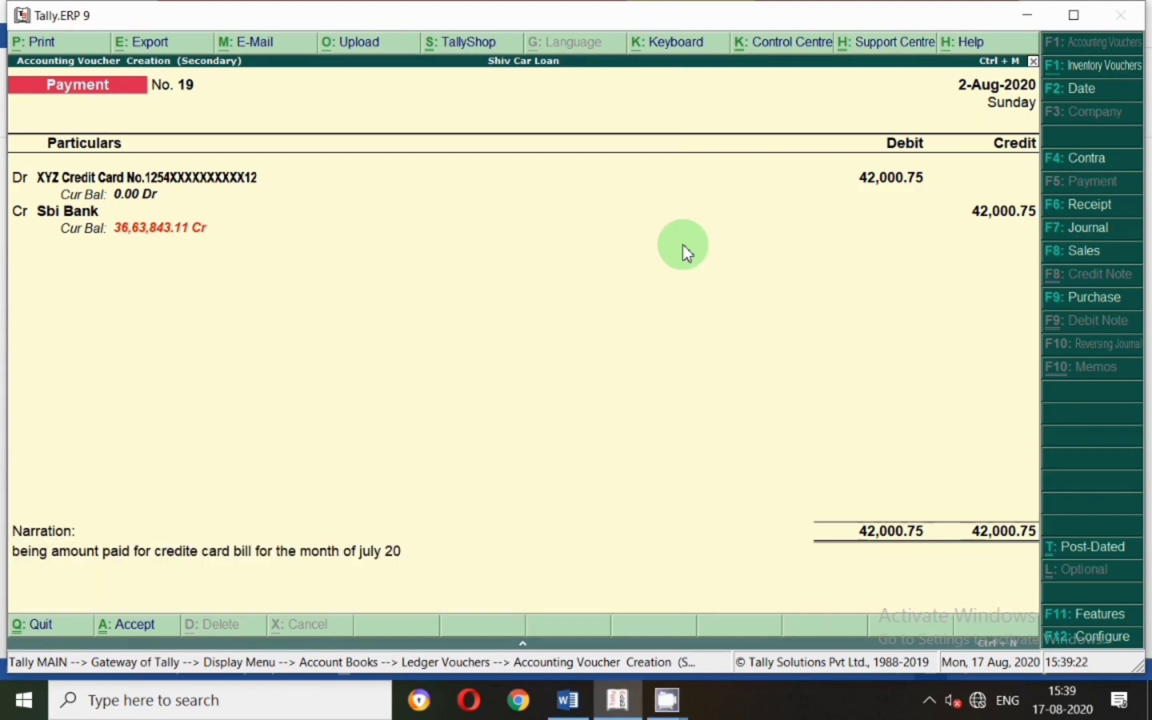
key("Return")
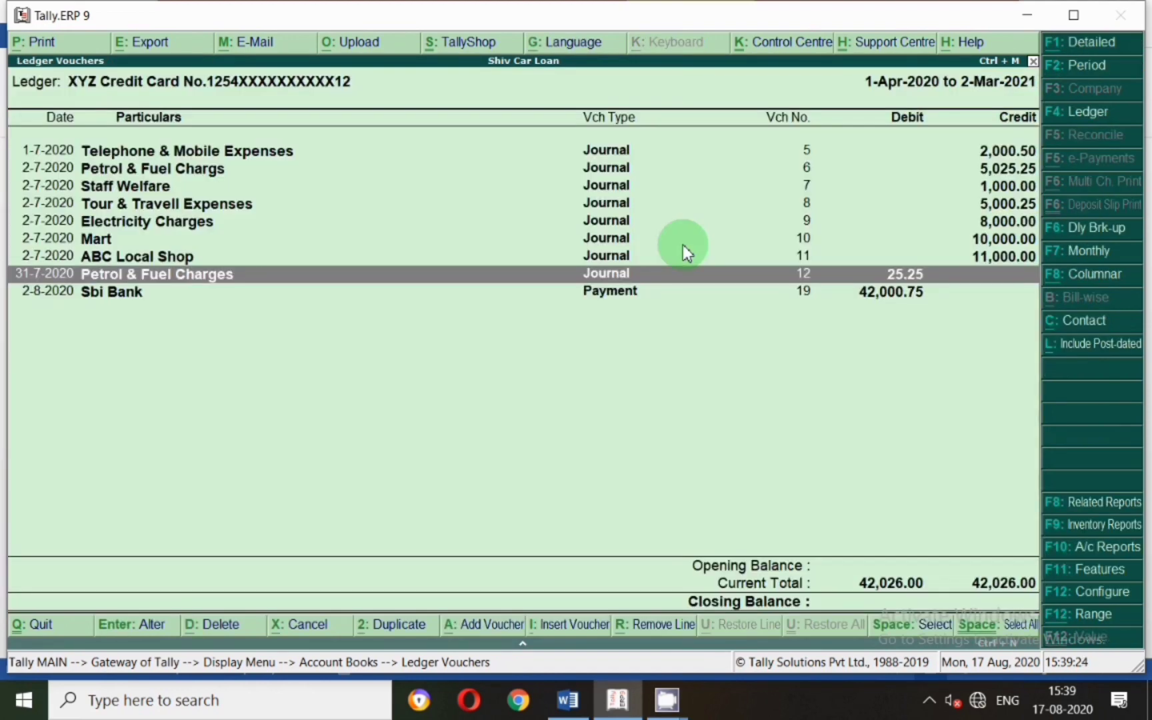
Reopen the XYZ Credit Card ledger report and set its period to start on 1-4-2020 to review the card's entries and payment.
key("Escape")
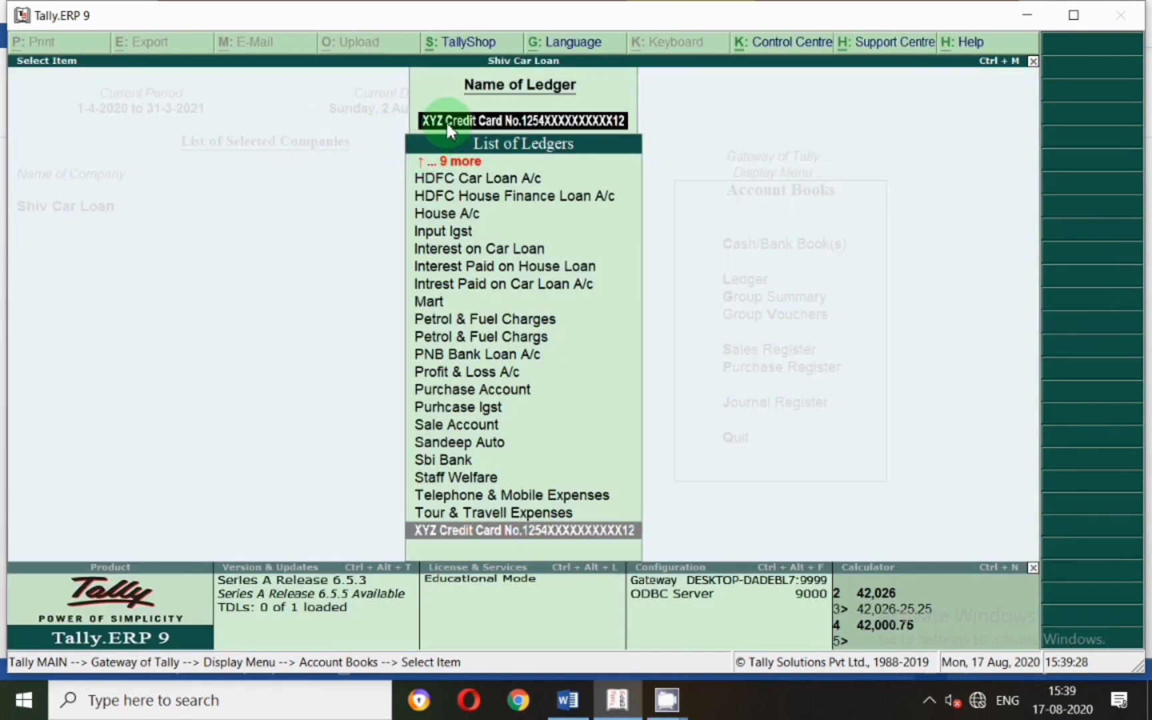
key("Return")
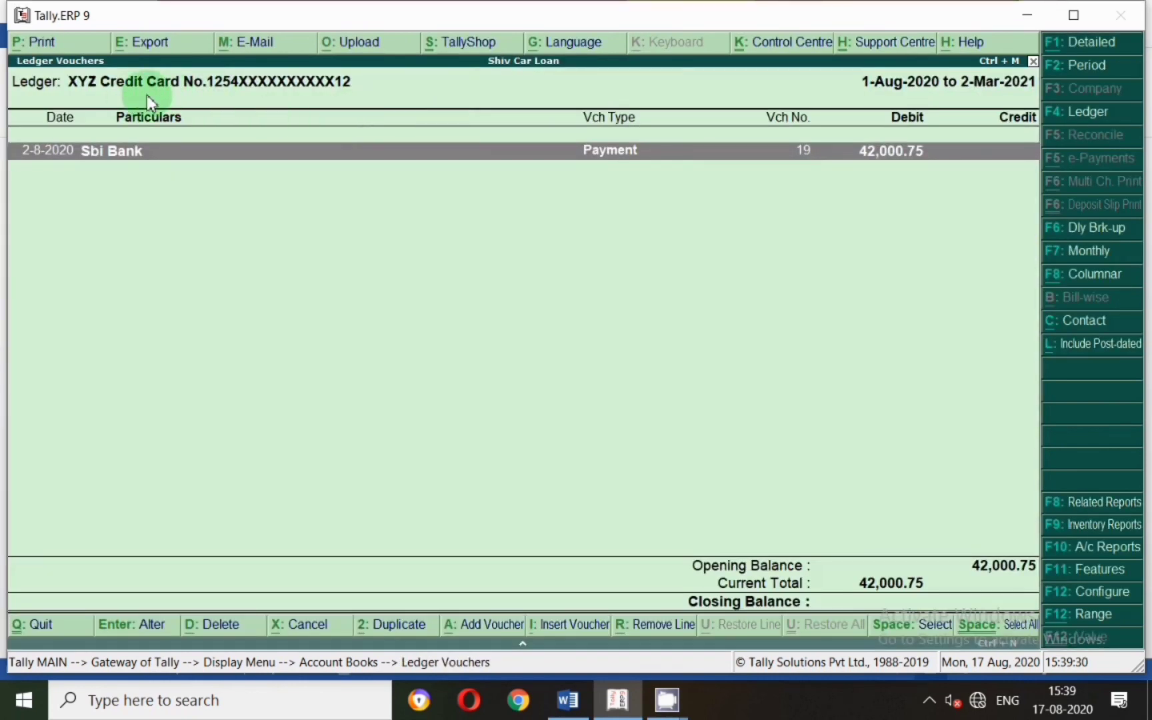
key("F2")
type("1-4")
key("Return")
key("Return")
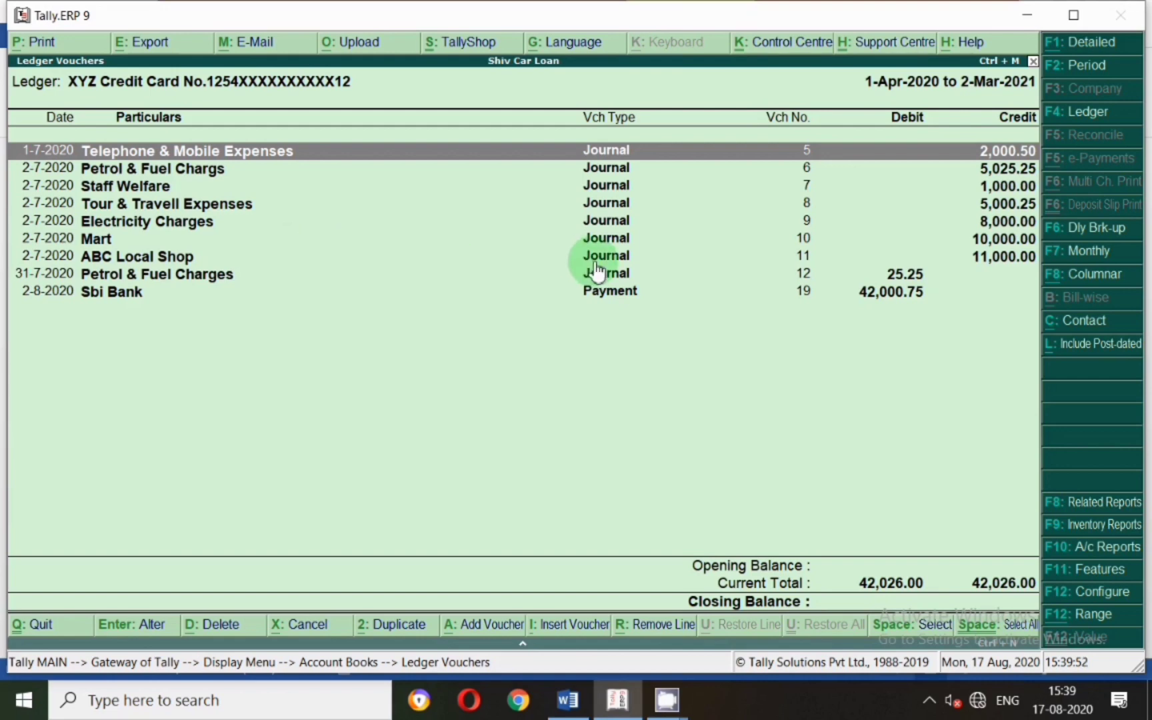
Close the XYZ Credit Card ledger report and return to the Gateway of Tally.
key("Escape")
key("Escape")
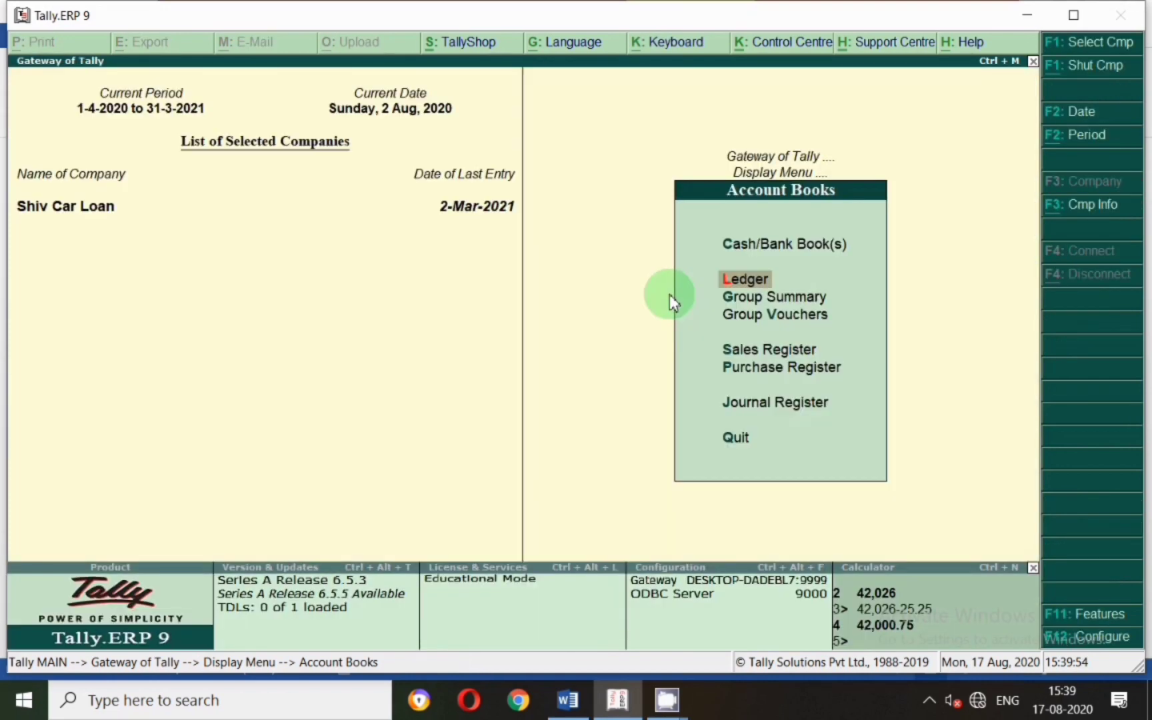
key("Escape")
key("Escape")
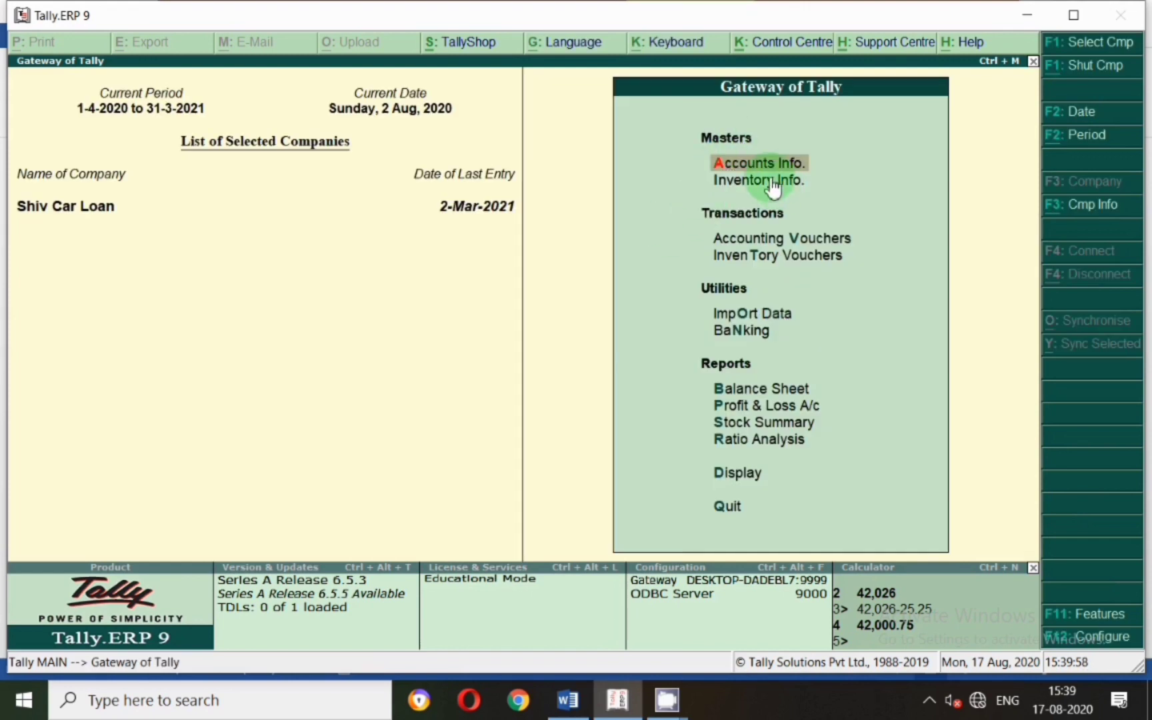
Try to create a single ledger named "Credite Card", going as far as the choice of its parent group.
key("Return")
key("l")
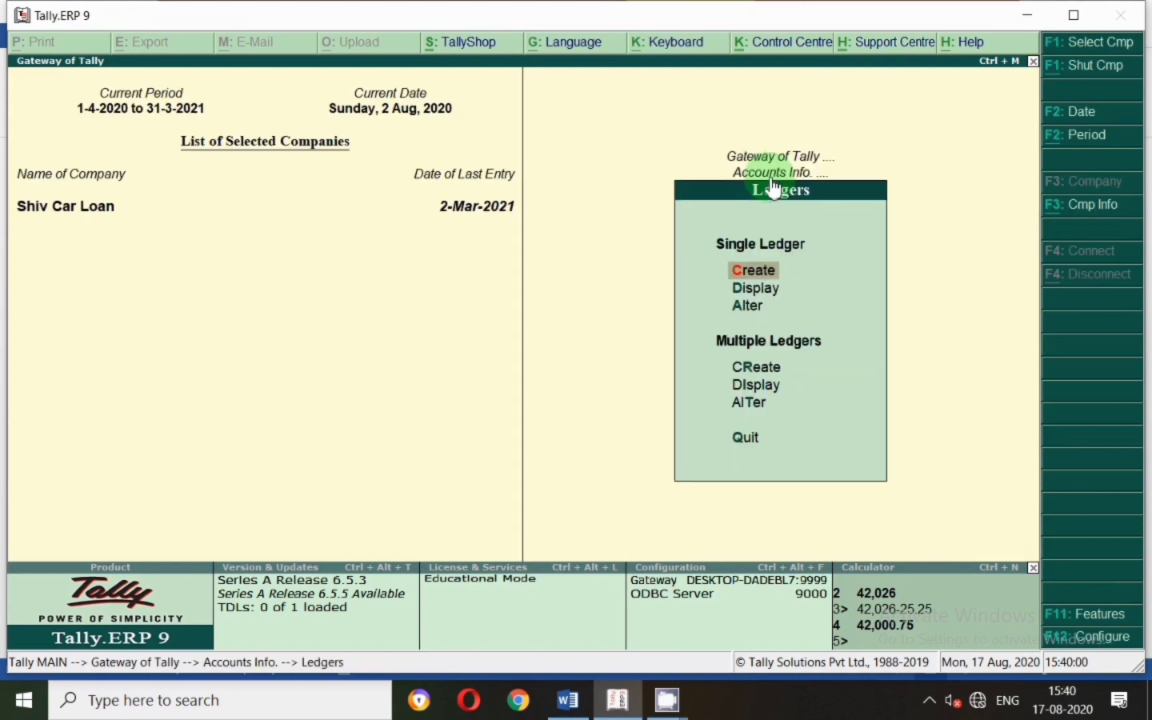
key("Return")
type("Cre")
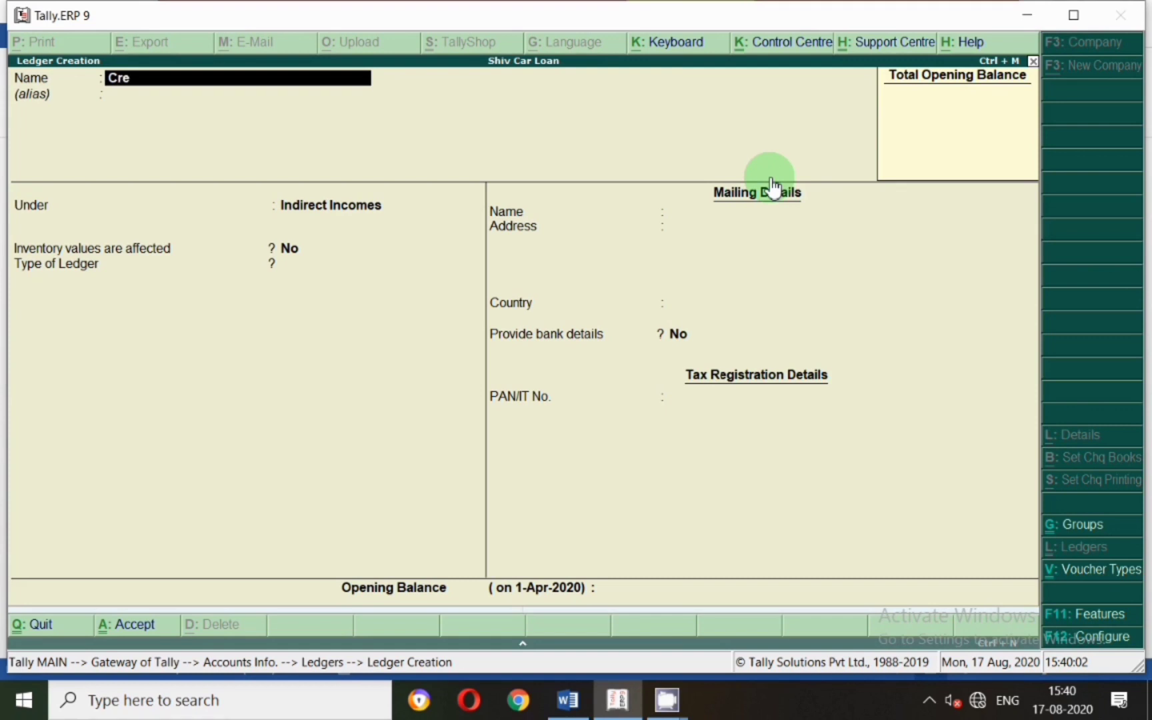
type("dite Card")
key("Return")
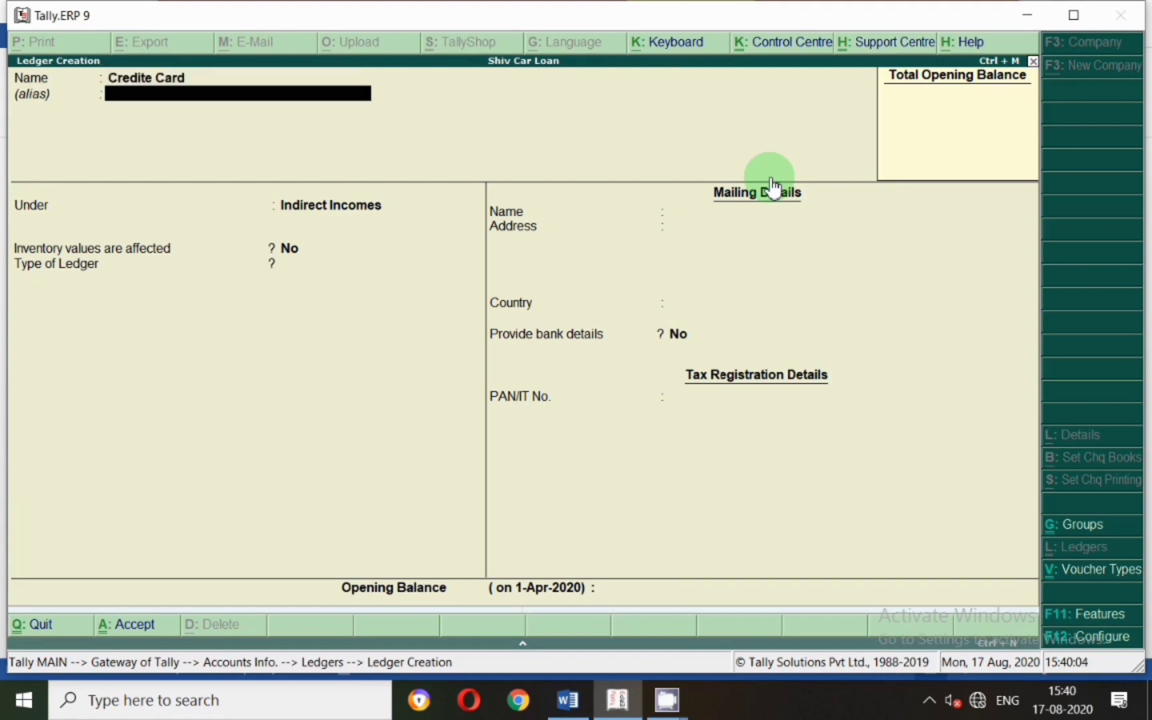
key("Return")
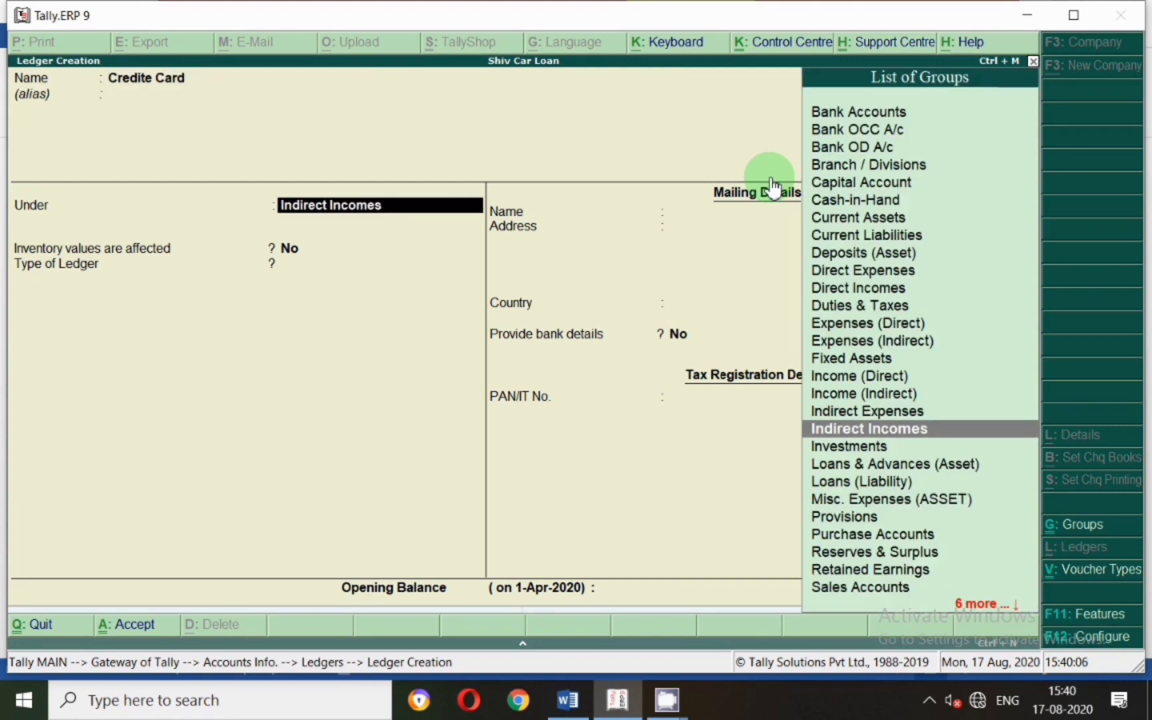
key("Escape")
key("Escape")
key("Escape")
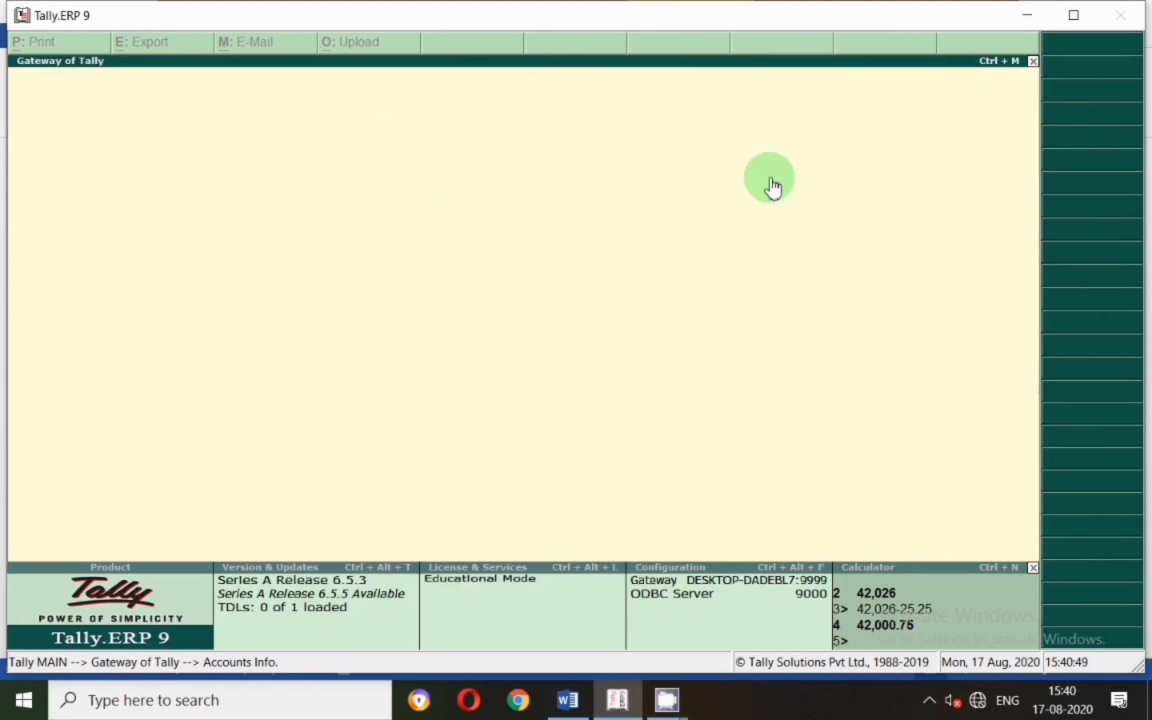
Open the Balance Sheet and drill down through Loans (Liability) to the Unsecured Loans group summary.
key("b")
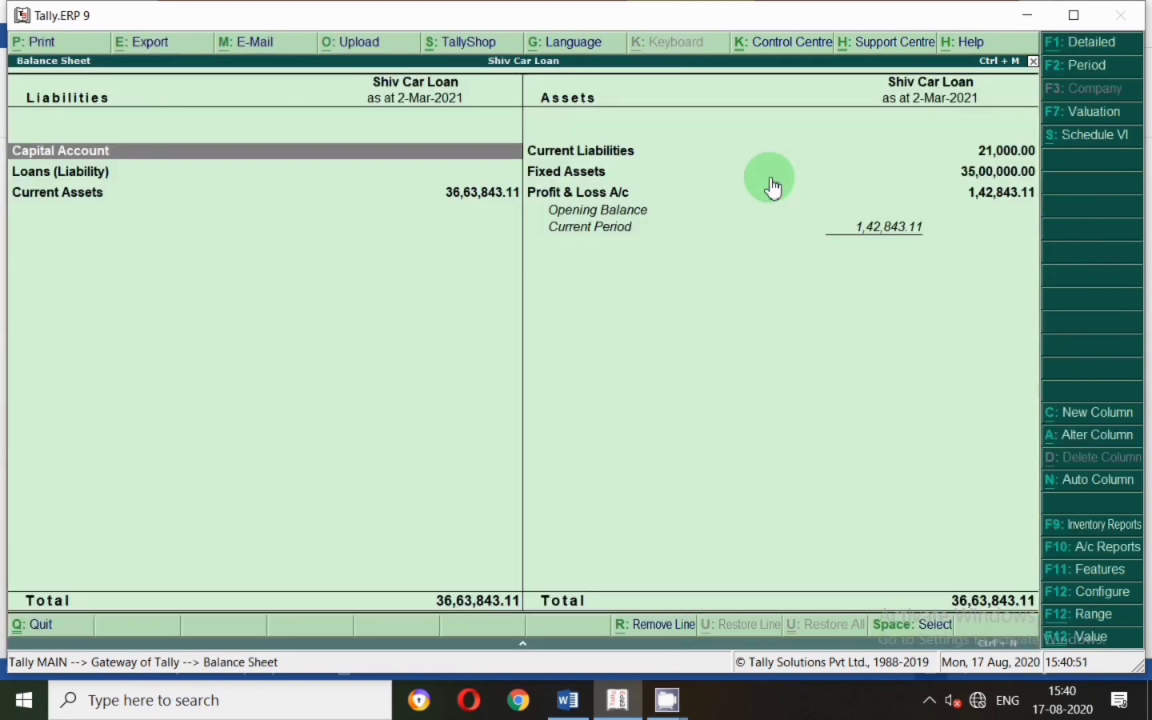
key("Down")
key("Return")
key("Down")
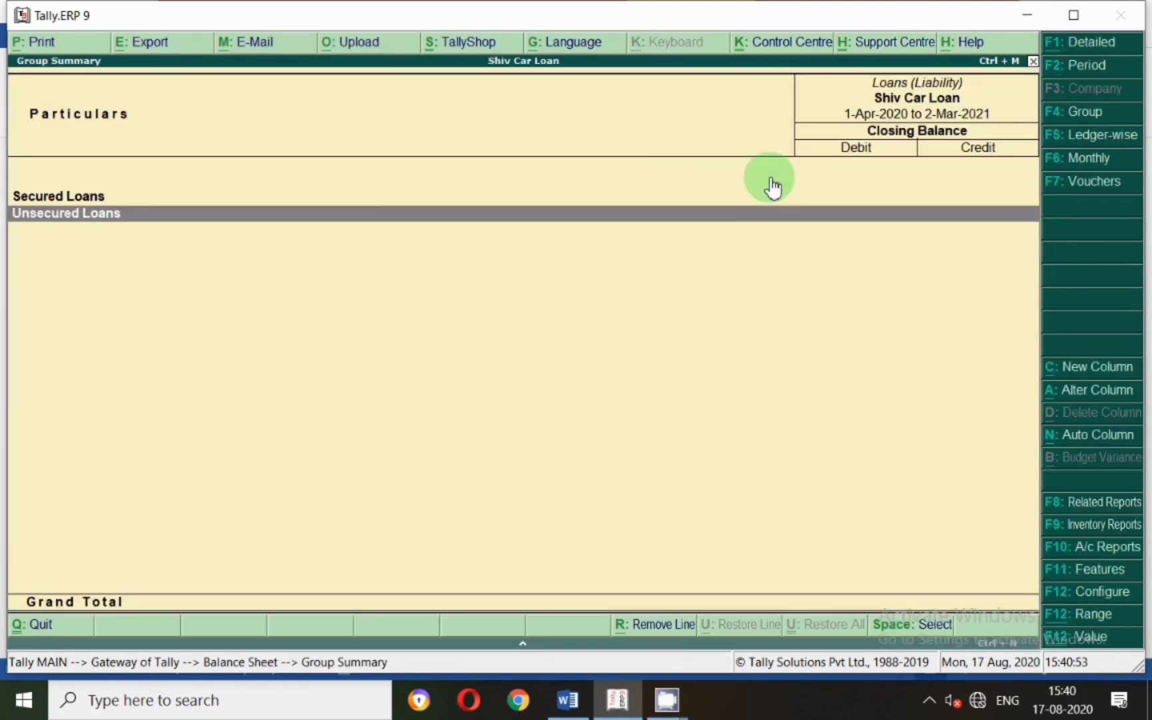
key("Return")
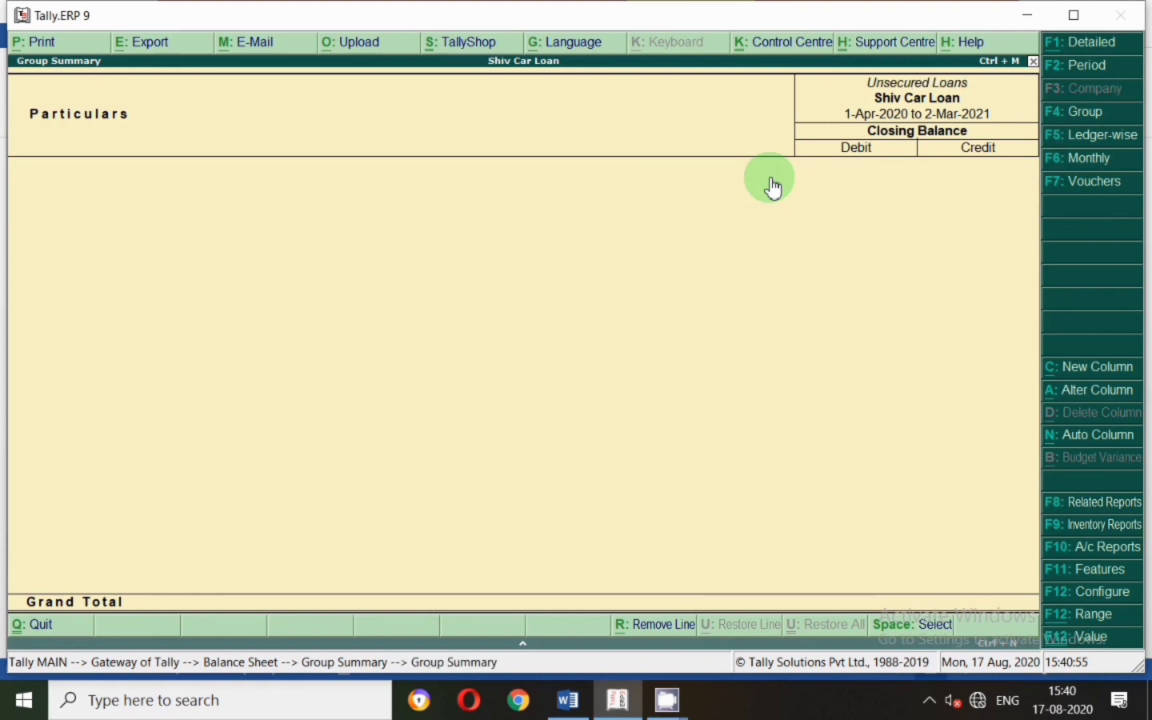
Apply a period starting on 1-4-2020 to the Unsecured Loans summary, review it and leave the report.
key("F2")
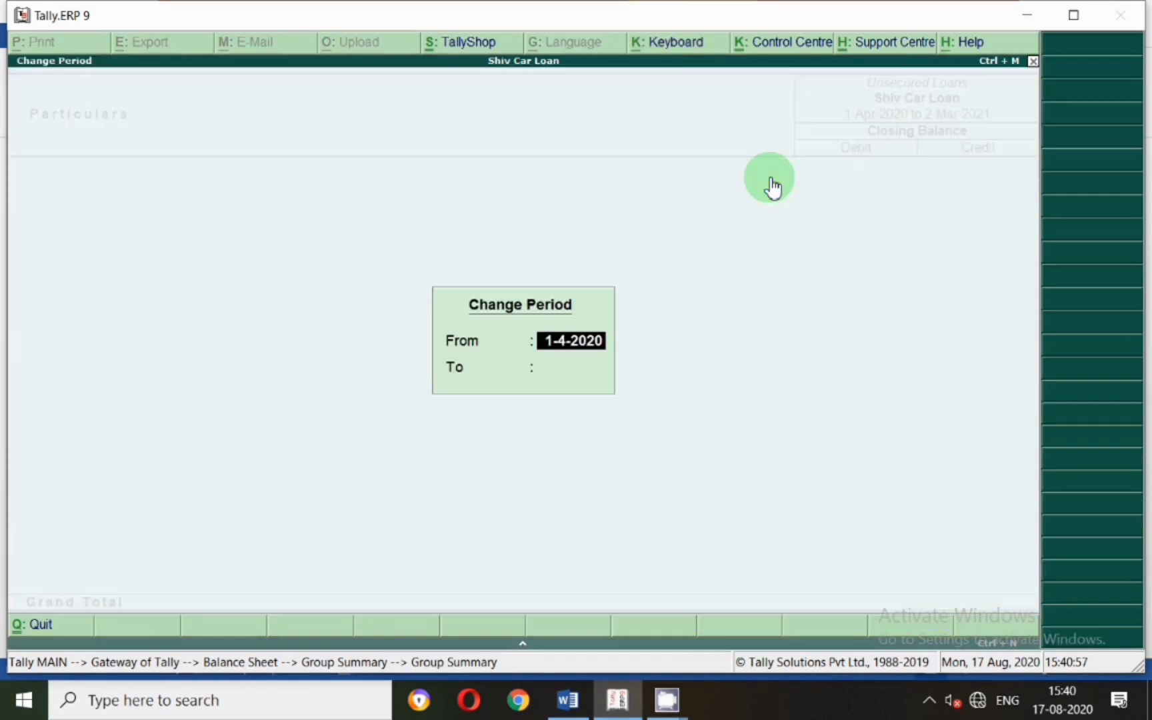
key("space")
key("Return")
key("Return")
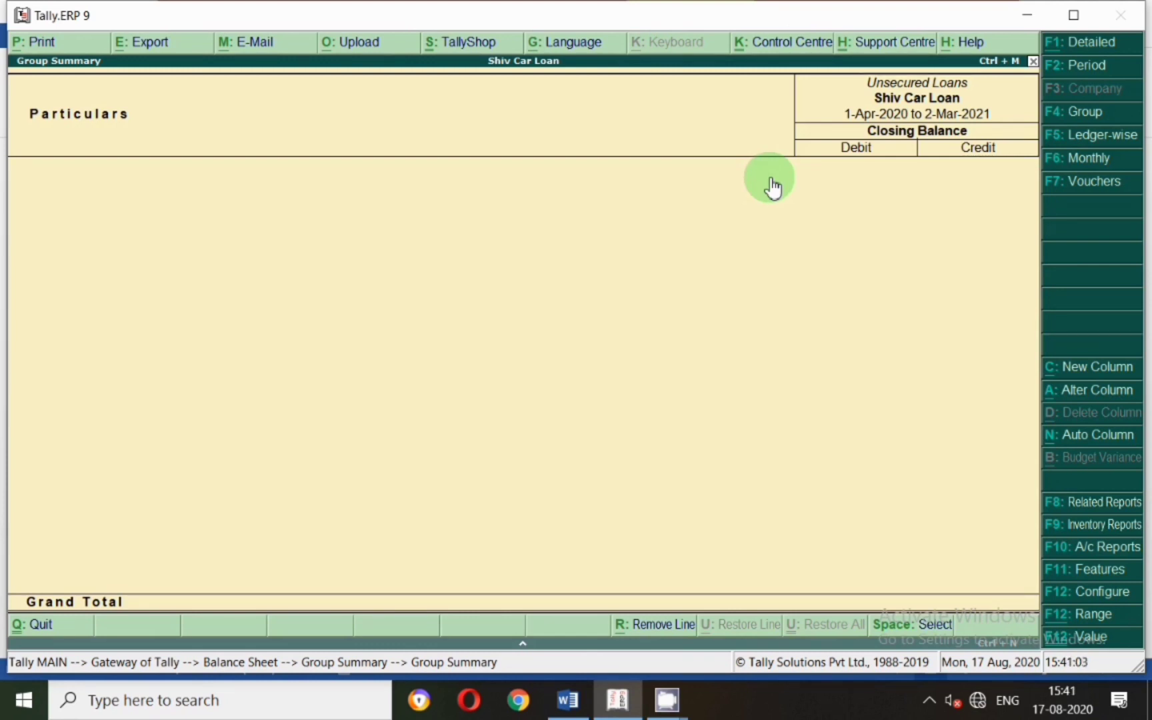
key("Escape")
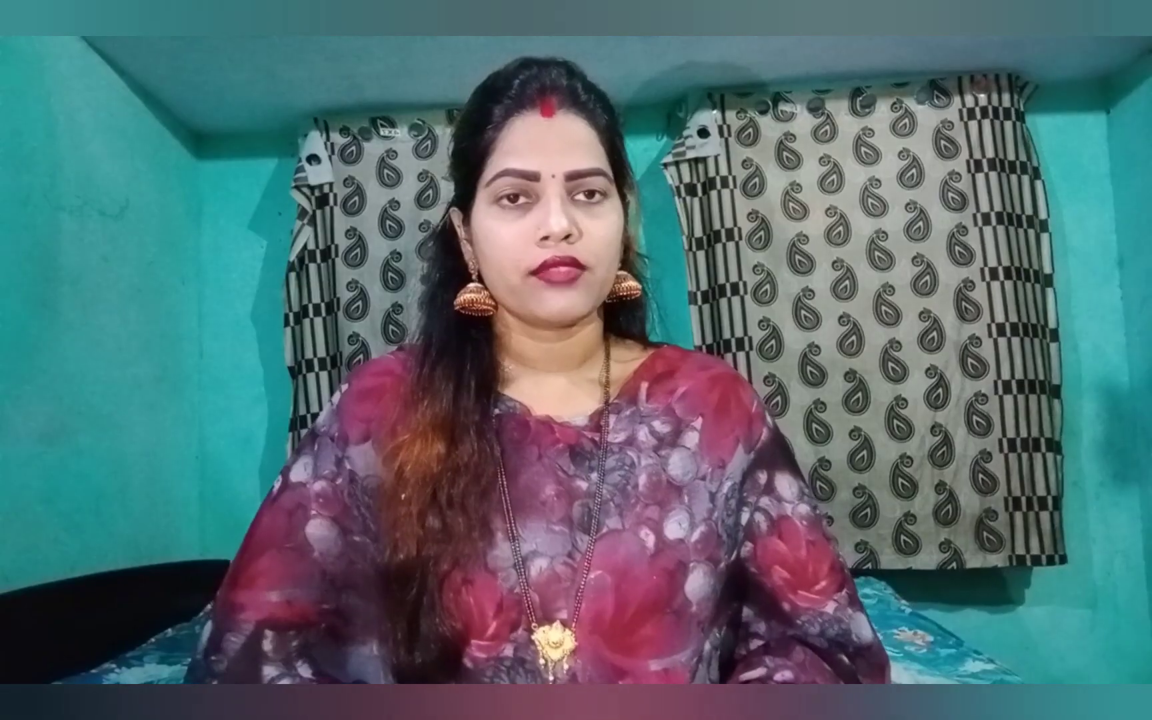